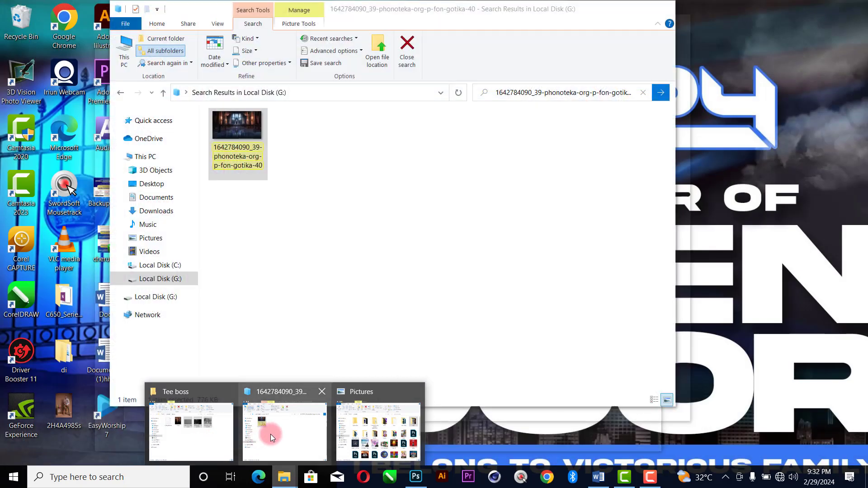
Place the 450c07d5736868c826f214cf9bb0da80 sunset image from the Fada folder in Pictures into the blank 1500 px Untitled-2 document
{"action": "left_click", "coordinate": [270, 433]}
{"action": "left_click", "coordinate": [158, 236]}
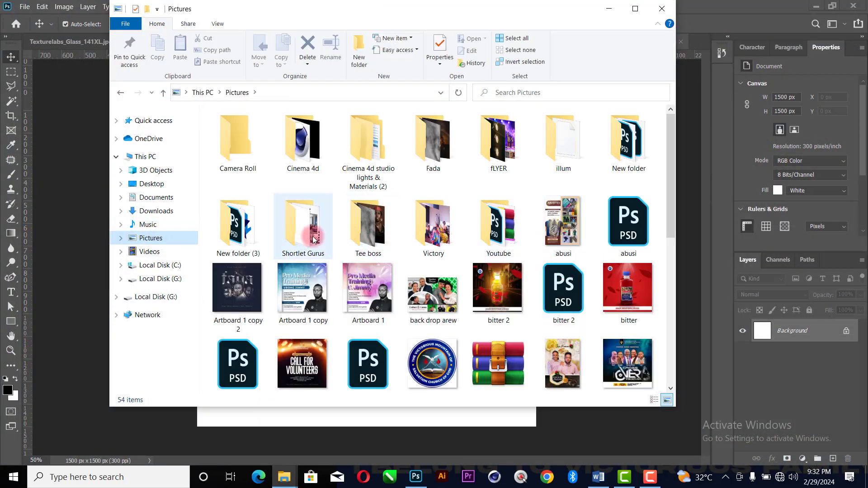
{"action": "double_click", "coordinate": [439, 144]}
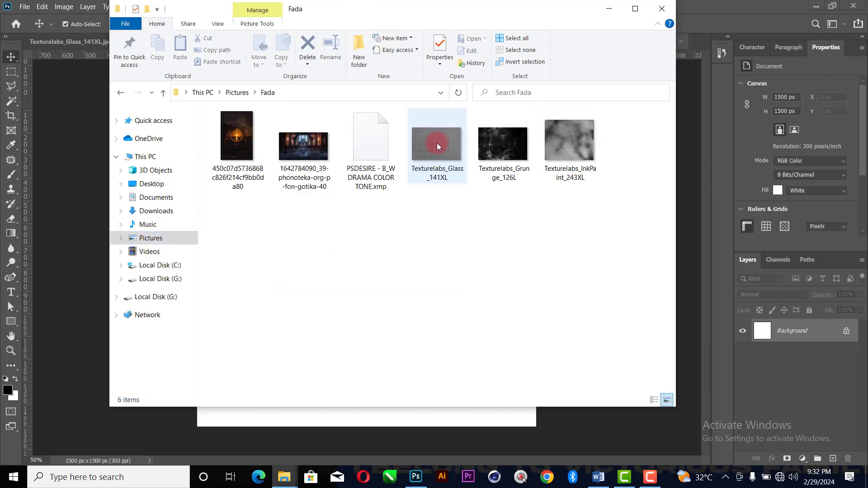
{"action": "left_click", "coordinate": [251, 143]}
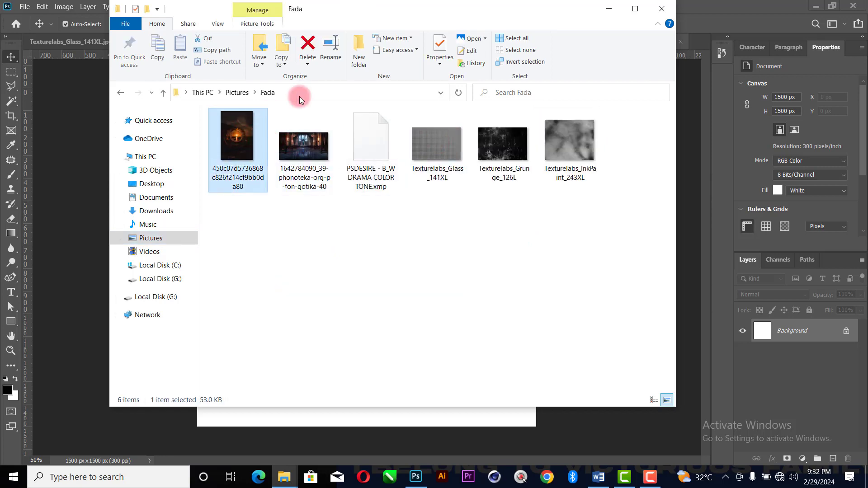
{"action": "left_click_drag", "start_coordinate": [377, 15], "coordinate": [682, 34]}
{"action": "left_click_drag", "start_coordinate": [551, 163], "coordinate": [301, 207]}
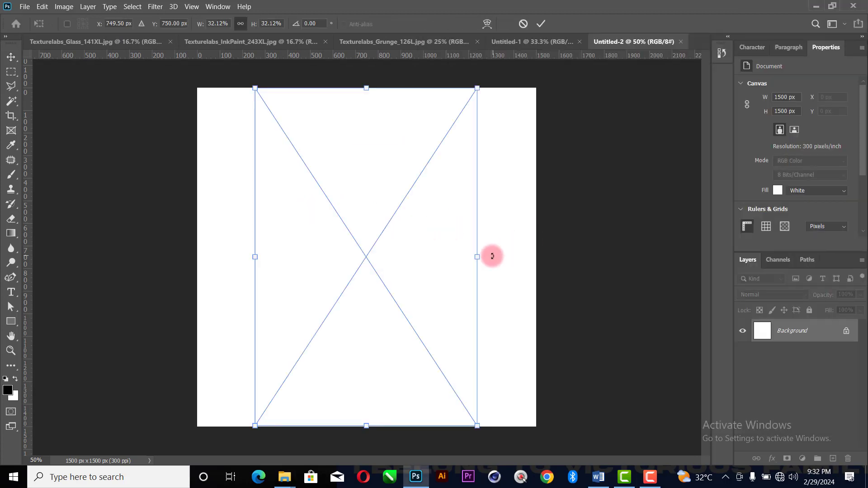
Scale the placed sunset image to about 58.86% and position it so it covers the canvas with the glowing ring in the upper half
{"action": "left_click_drag", "start_coordinate": [477, 256], "coordinate": [557, 256]}
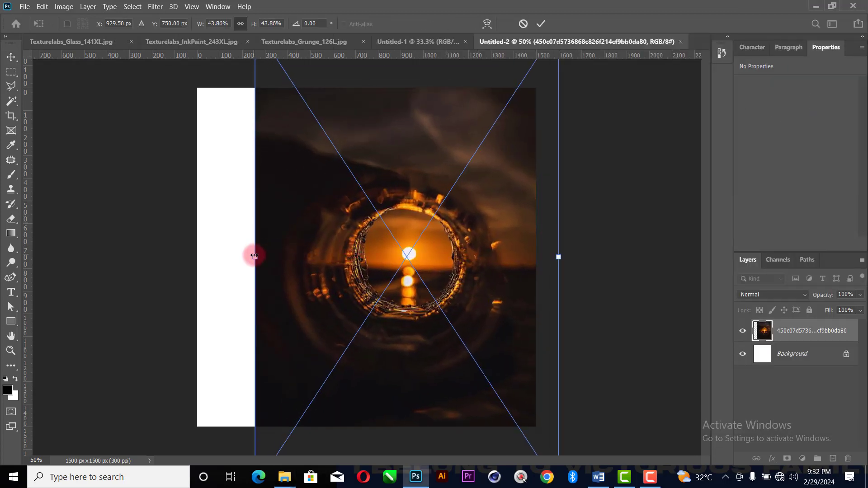
{"action": "left_click_drag", "start_coordinate": [255, 256], "coordinate": [156, 256]}
{"action": "left_click_drag", "start_coordinate": [414, 267], "coordinate": [425, 220]}
{"action": "left_click_drag", "start_coordinate": [567, 209], "coordinate": [574, 209]}
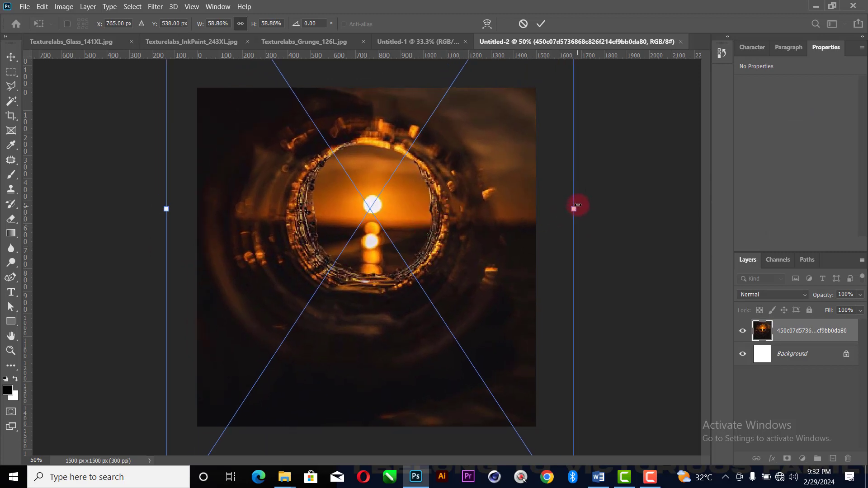
{"action": "left_click", "coordinate": [541, 24]}
Apply a Gaussian Blur with a radius of about 48.4 pixels to the sunset image layer
{"action": "left_click", "coordinate": [152, 5]}
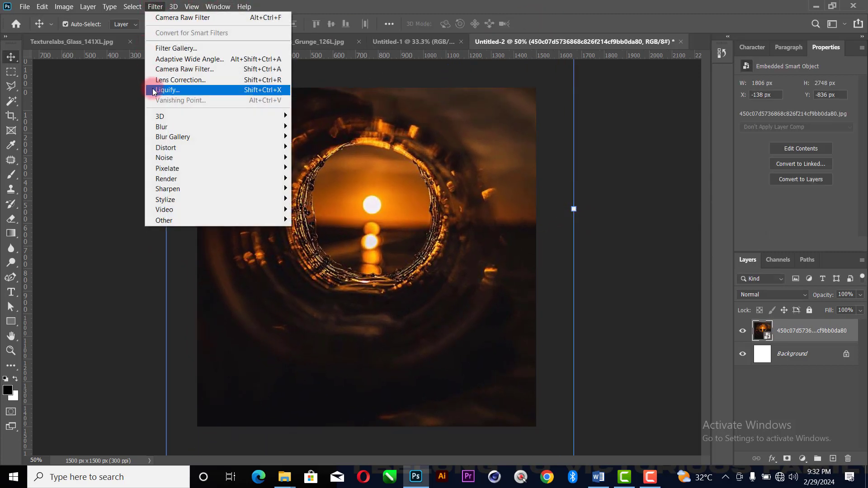
{"action": "mouse_move", "coordinate": [159, 126]}
{"action": "left_click", "coordinate": [342, 167]}
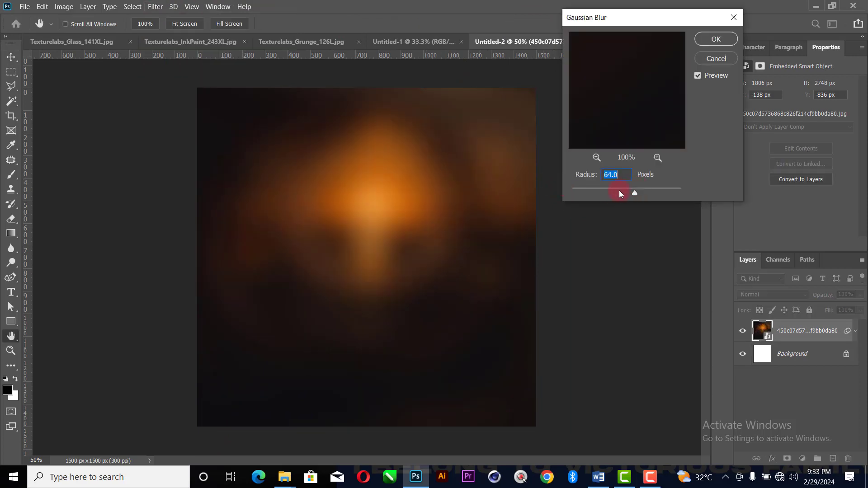
{"action": "left_click_drag", "start_coordinate": [632, 193], "coordinate": [632, 193]}
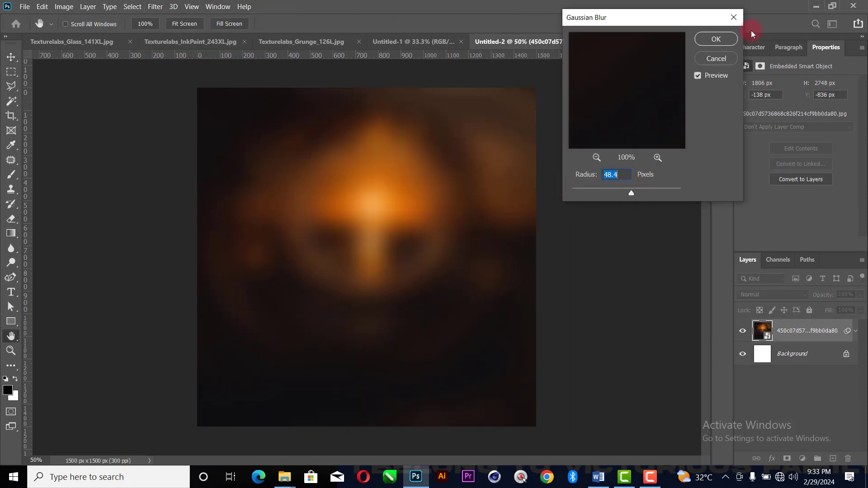
{"action": "left_click", "coordinate": [731, 40]}
Start a Camera Raw Filter on the sunset layer with Contrast +45, Blacks -24, Highlights +15 and Shadows -25
{"action": "left_click", "coordinate": [155, 7]}
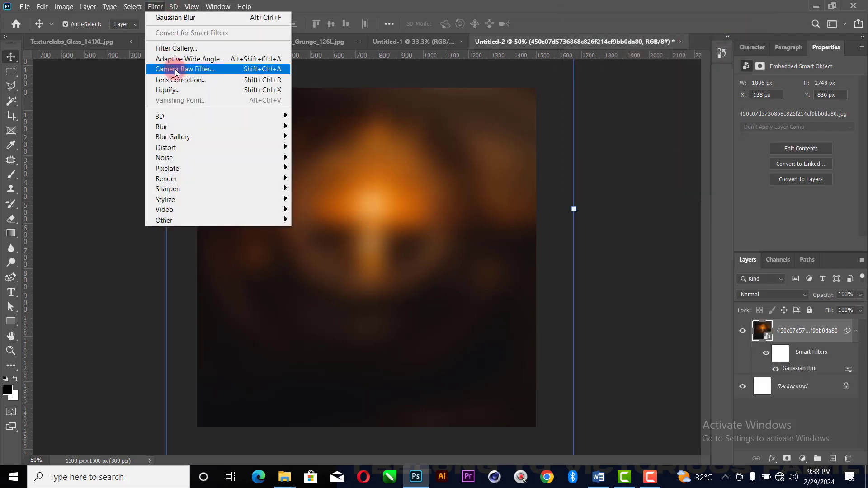
{"action": "left_click", "coordinate": [176, 72]}
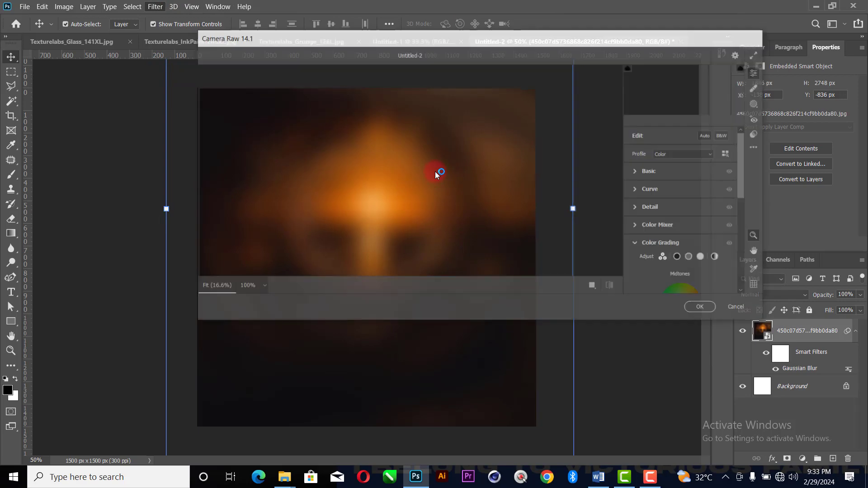
{"action": "left_click", "coordinate": [638, 172]}
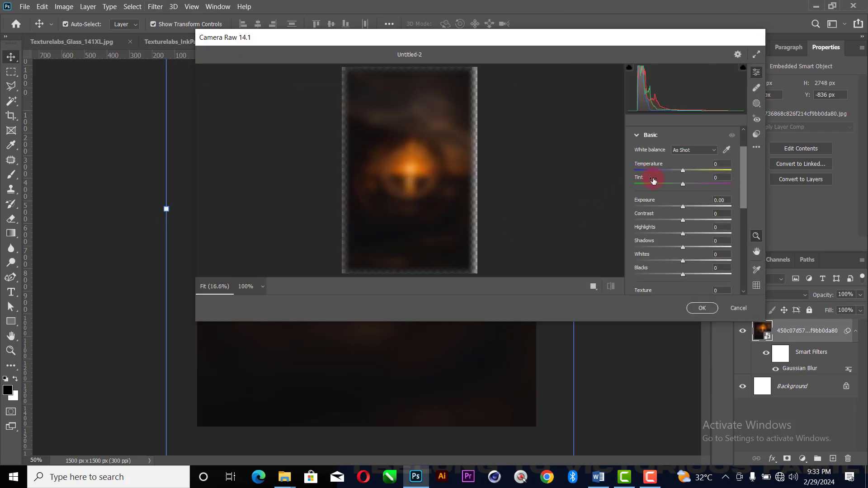
{"action": "left_click_drag", "start_coordinate": [683, 221], "coordinate": [709, 227]}
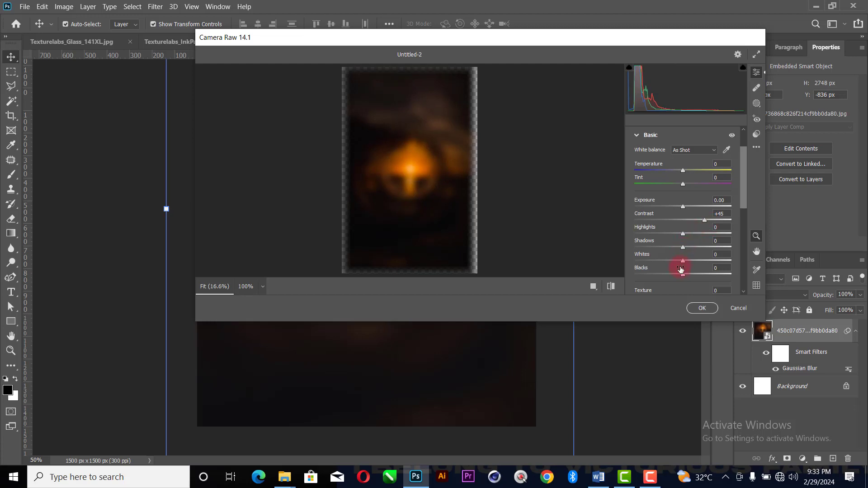
{"action": "left_click_drag", "start_coordinate": [683, 278], "coordinate": [666, 279]}
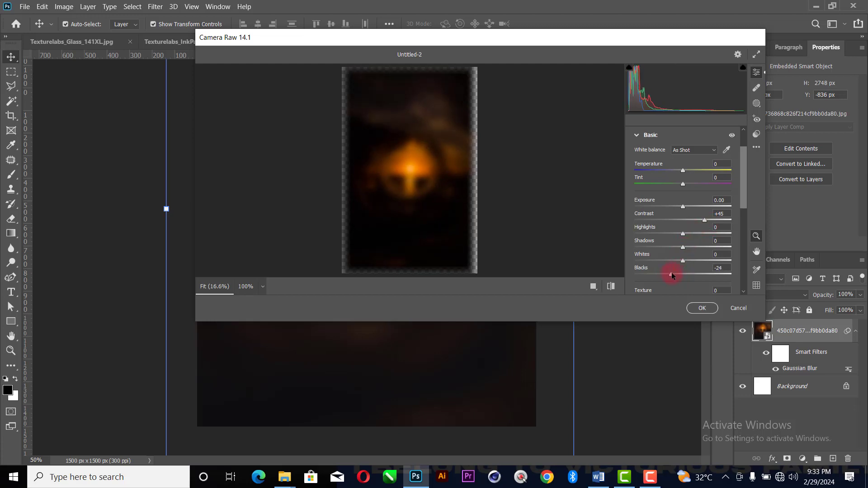
{"action": "mouse_move", "coordinate": [684, 236]}
{"action": "left_mouse_down"}
{"action": "mouse_move", "coordinate": [692, 234]}
{"action": "mouse_move", "coordinate": [683, 248]}
{"action": "left_mouse_up"}
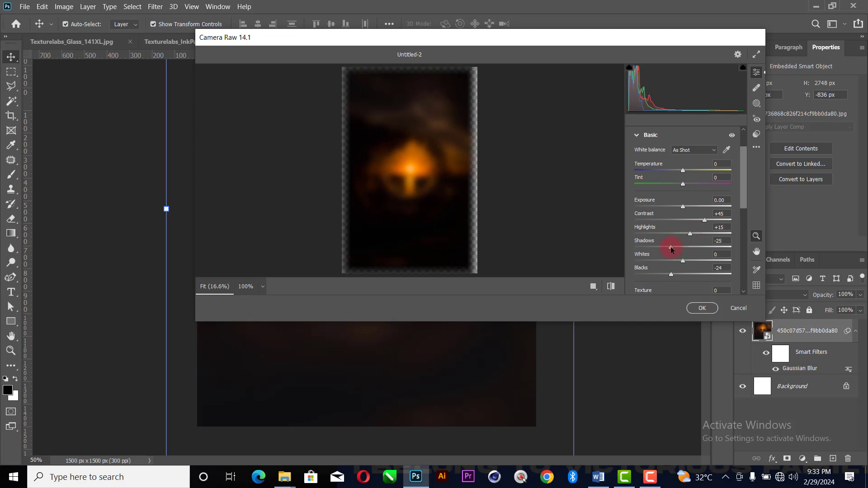
Lower Vibrance to -62 and Saturation to -21, and apply the Camera Raw Filter to the sunset layer
{"action": "scroll", "coordinate": [672, 248], "scroll_direction": "down", "scroll_amount": 3}
{"action": "left_click_drag", "start_coordinate": [683, 241], "coordinate": [630, 256]}
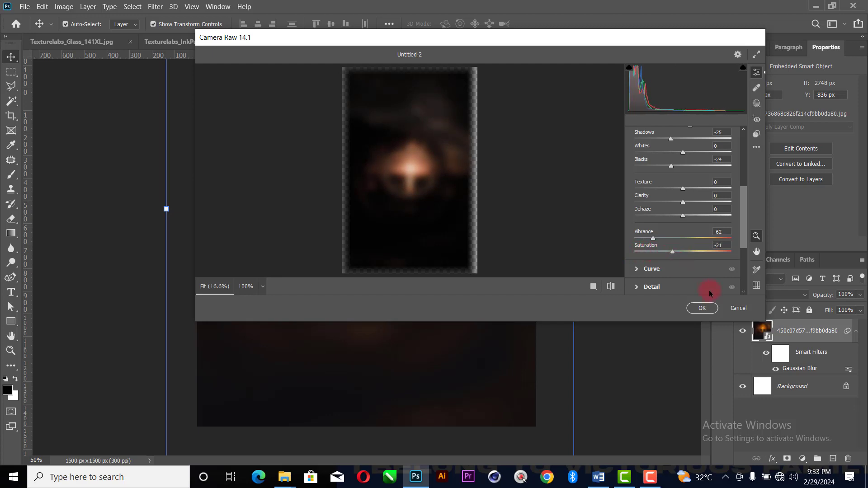
{"action": "left_click", "coordinate": [702, 308]}
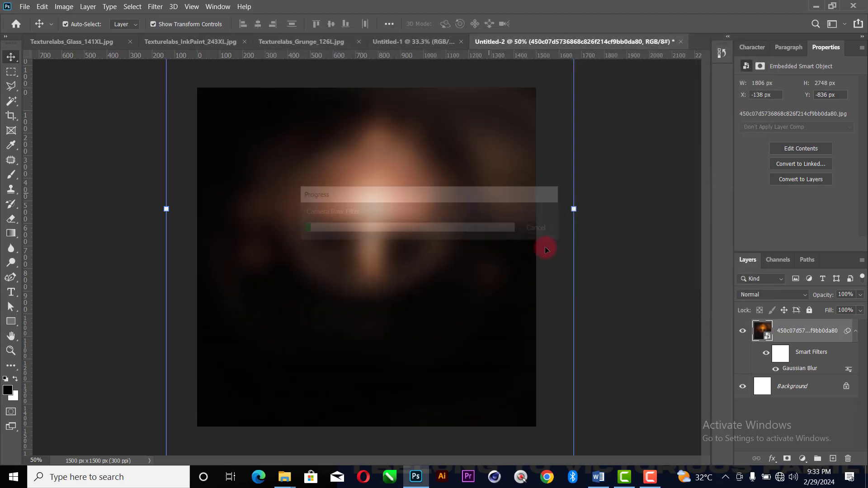
{"action": "left_click_drag", "start_coordinate": [439, 244], "coordinate": [437, 245]}
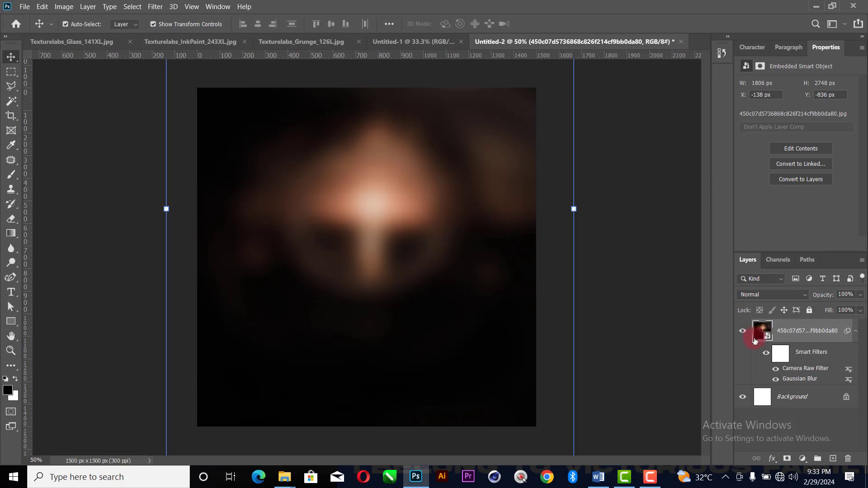
{"action": "mouse_move", "coordinate": [284, 478]}
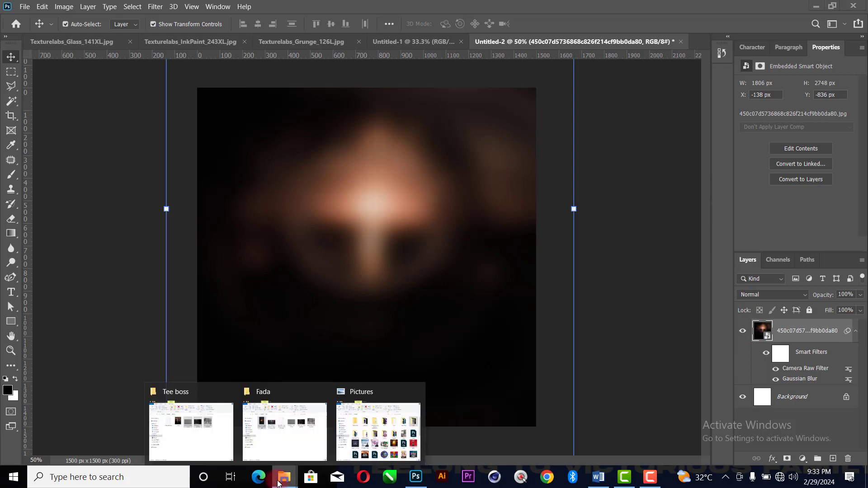
{"action": "left_click", "coordinate": [276, 423]}
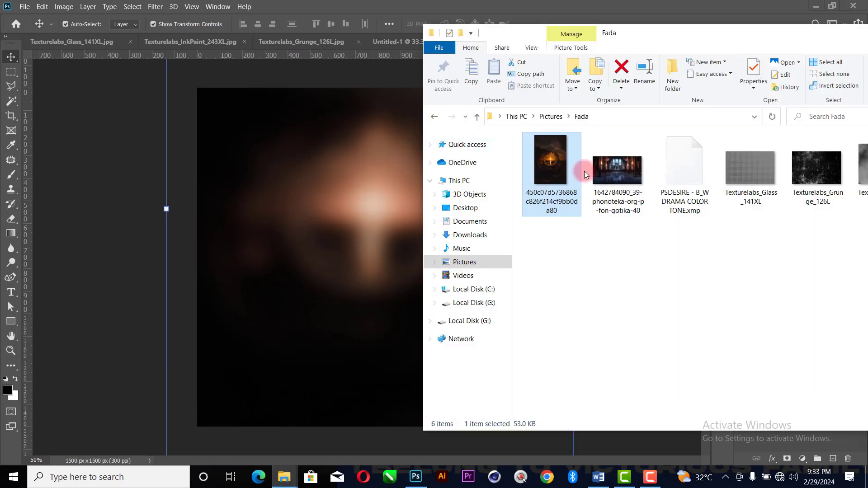
{"action": "left_click", "coordinate": [626, 170]}
{"action": "left_click_drag", "start_coordinate": [634, 169], "coordinate": [321, 187]}
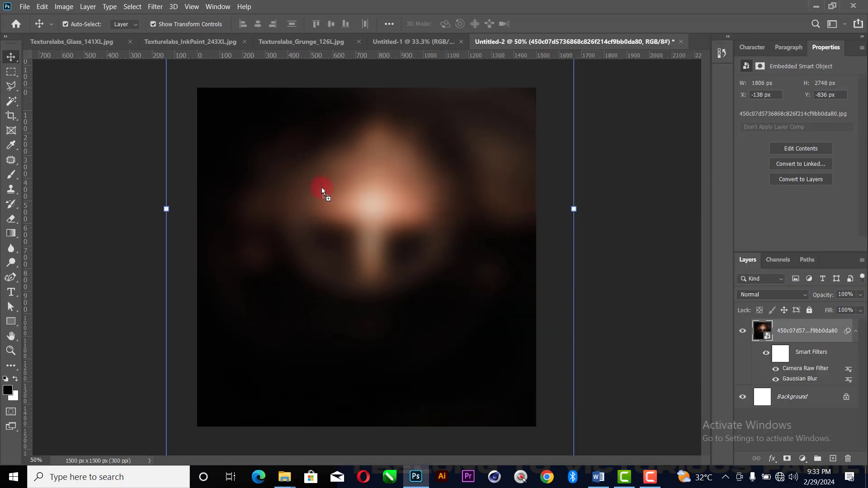
Align the church image with the canvas's upper edge and enlarge it to about 38.12% so it fills the canvas
{"action": "left_click_drag", "start_coordinate": [375, 155], "coordinate": [381, 83]}
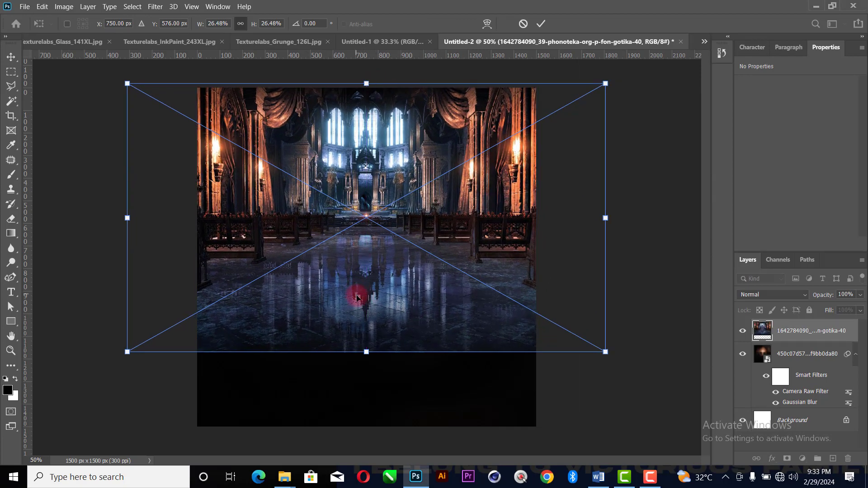
{"action": "left_click_drag", "start_coordinate": [366, 352], "coordinate": [382, 471]}
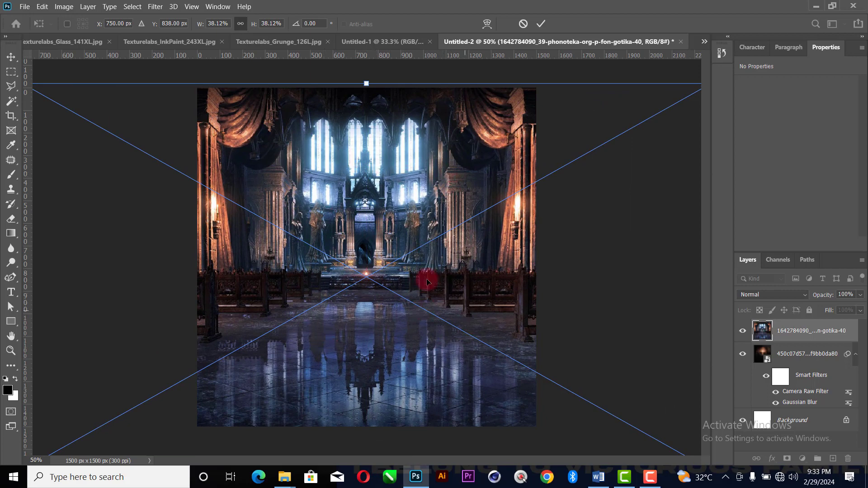
{"action": "left_click", "coordinate": [542, 22]}
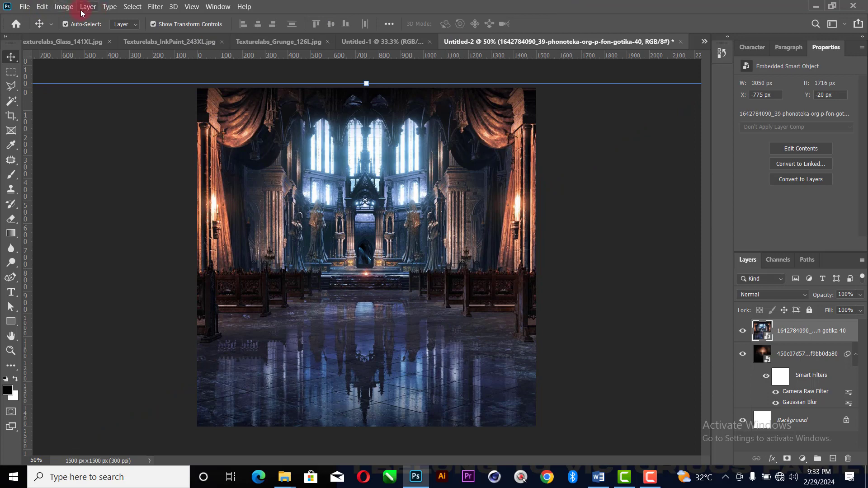
Apply a Black & White adjustment with the Default preset to the church image layer
{"action": "left_click", "coordinate": [158, 7]}
{"action": "left_click", "coordinate": [42, 6]}
{"action": "left_click", "coordinate": [41, 6]}
{"action": "left_click", "coordinate": [63, 8]}
{"action": "left_click", "coordinate": [65, 8]}
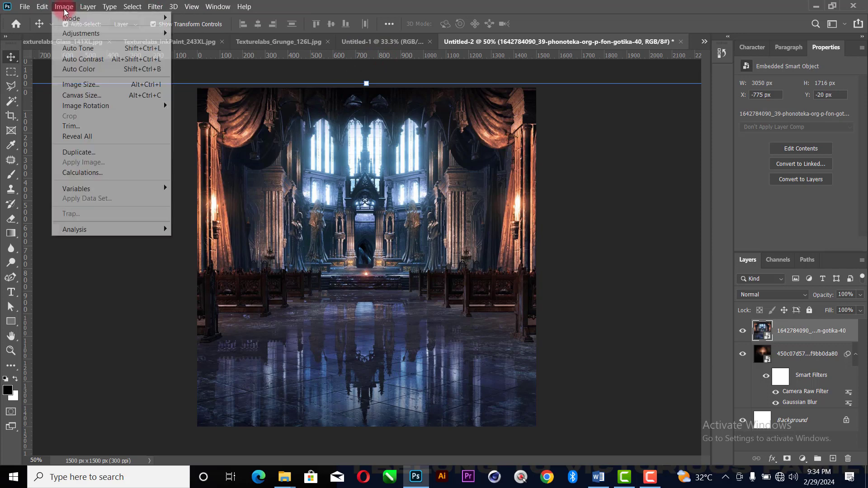
{"action": "mouse_move", "coordinate": [83, 33]}
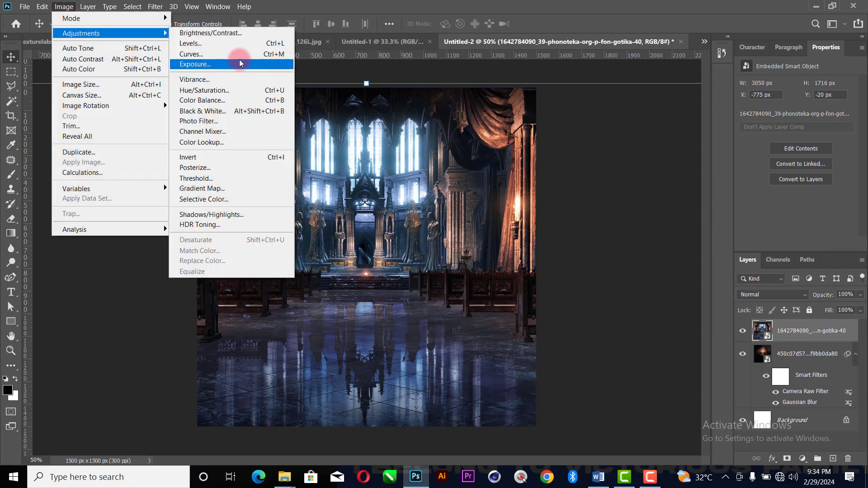
{"action": "left_click", "coordinate": [217, 111]}
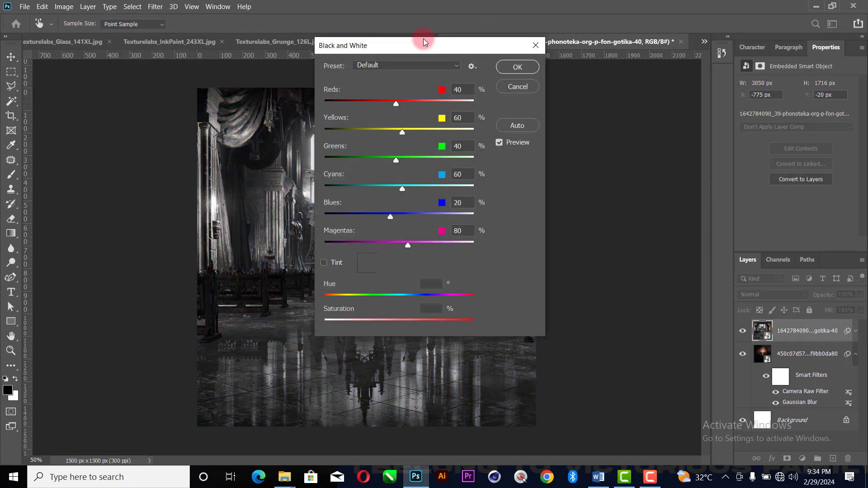
{"action": "left_click", "coordinate": [515, 68]}
Set the church layer's blend mode to Overlay and collapse the smart filter lists of both image layers
{"action": "left_click", "coordinate": [791, 291]}
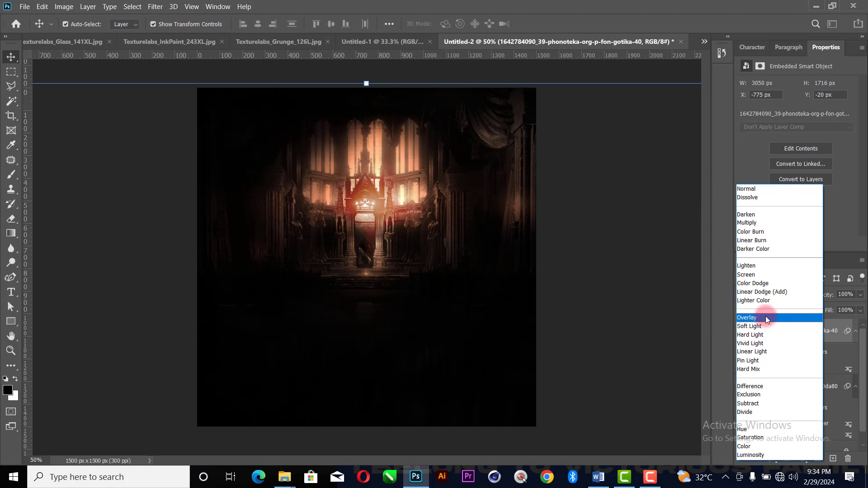
{"action": "left_click", "coordinate": [766, 316]}
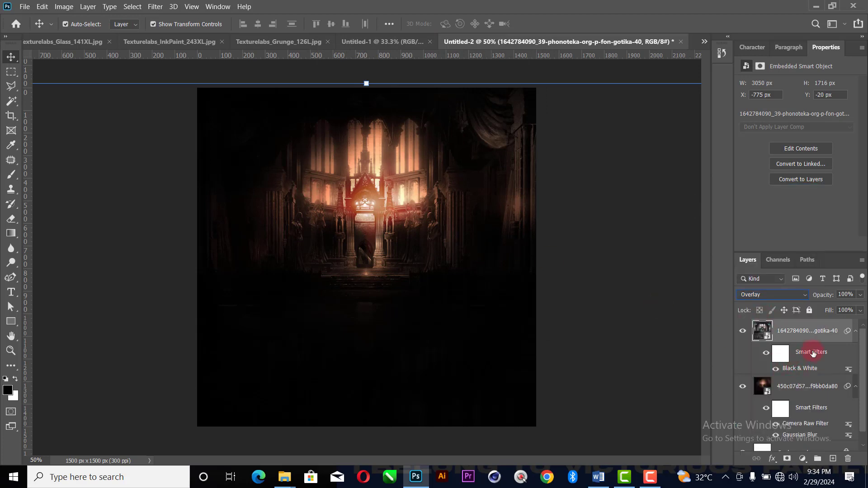
{"action": "left_click", "coordinate": [855, 331]}
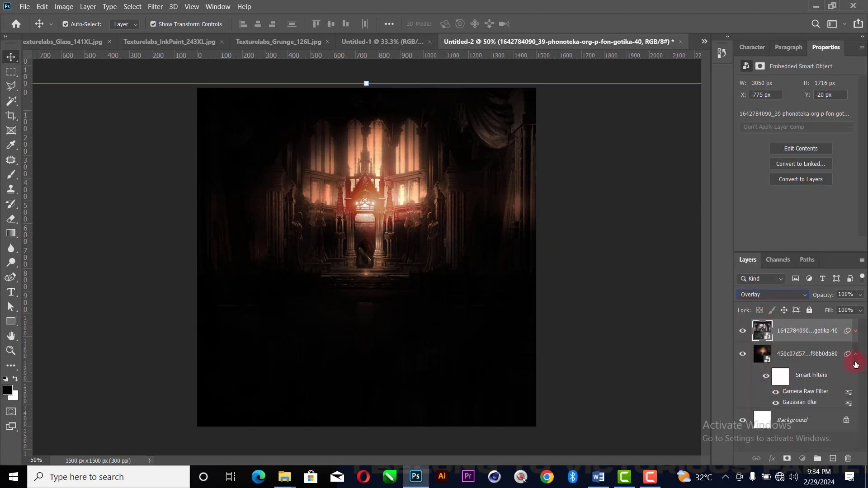
{"action": "left_click", "coordinate": [855, 364]}
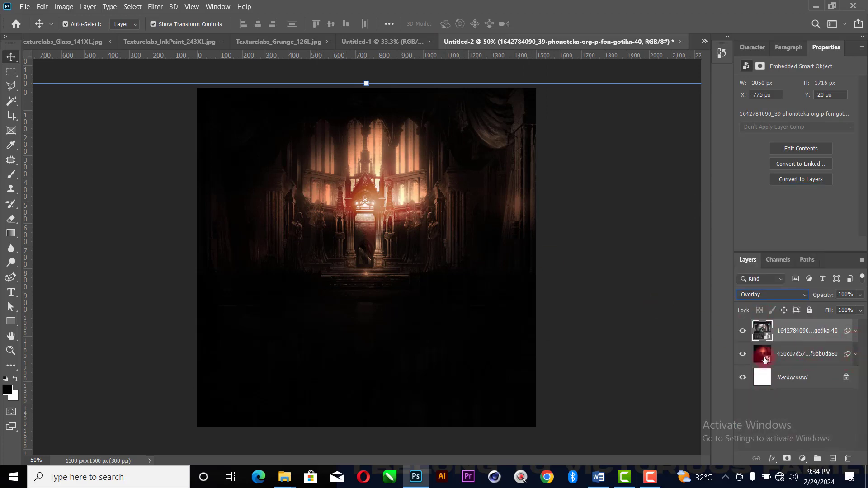
Bring the Texturelabs_Grunge_126L texture into Untitled-2 as the topmost layer and scale it to about 55.81% so it covers the canvas
{"action": "left_click", "coordinate": [286, 41]}
{"action": "left_click_drag", "start_coordinate": [438, 206], "coordinate": [356, 194]}
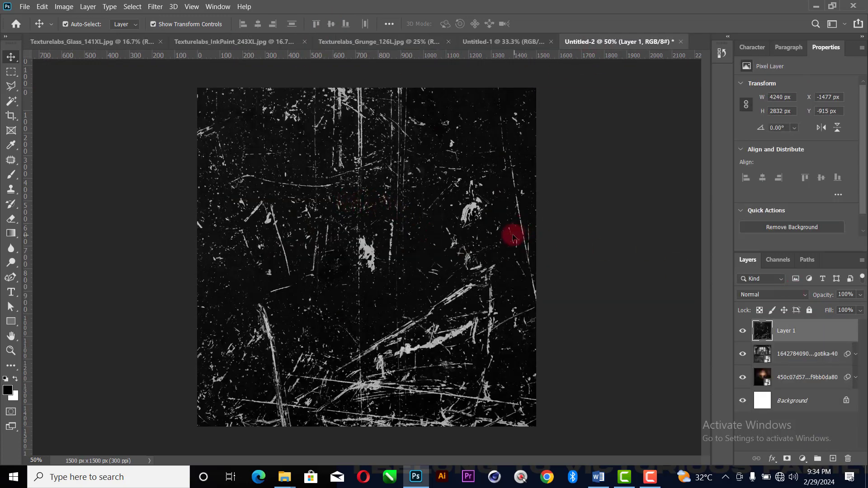
{"action": "key", "text": "ctrl+minus"}
{"action": "key", "text": "ctrl+minus"}
{"action": "key", "text": "ctrl+minus"}
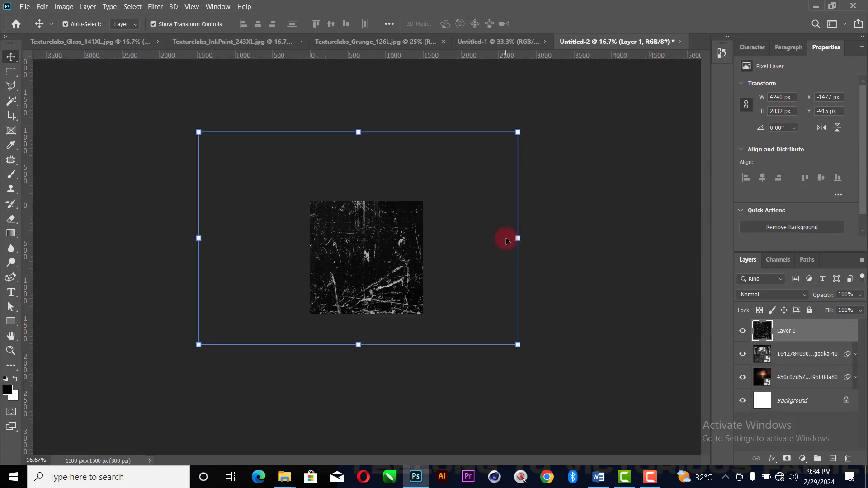
{"action": "left_click_drag", "start_coordinate": [200, 133], "coordinate": [327, 213]}
{"action": "left_click_drag", "start_coordinate": [389, 269], "coordinate": [352, 254]}
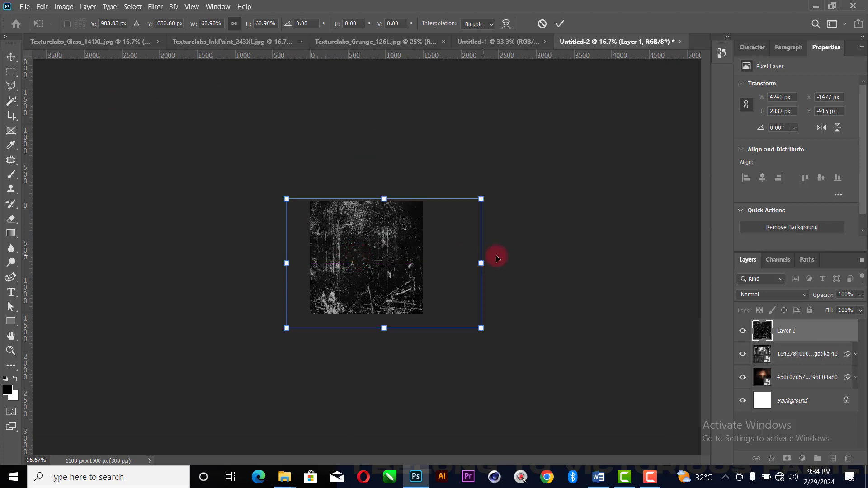
{"action": "left_click_drag", "start_coordinate": [486, 263], "coordinate": [465, 262]}
{"action": "left_click_drag", "start_coordinate": [398, 262], "coordinate": [398, 265]}
{"action": "left_click", "coordinate": [559, 25]}
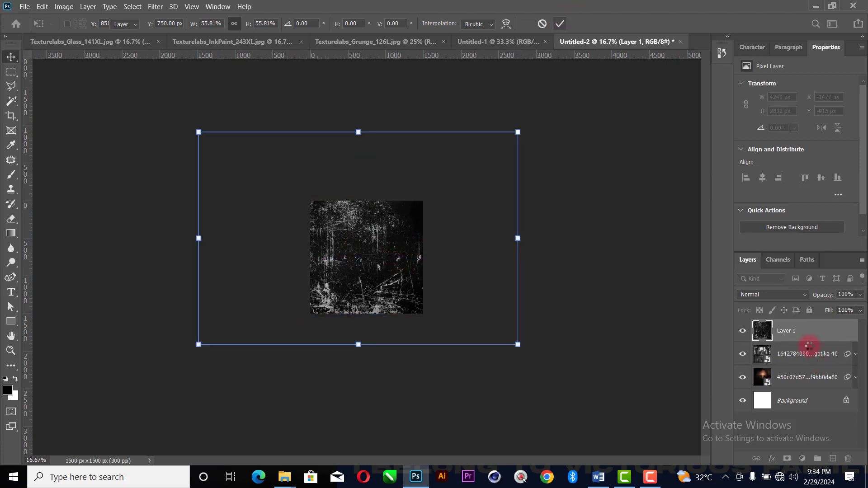
Set the grunge texture layer's blend mode to Soft Light and lower its opacity to 27%
{"action": "left_click", "coordinate": [789, 294]}
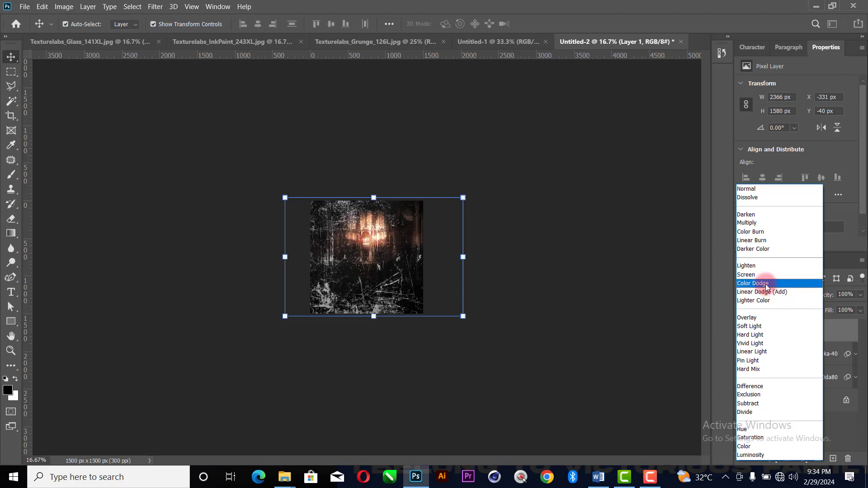
{"action": "left_click", "coordinate": [759, 326]}
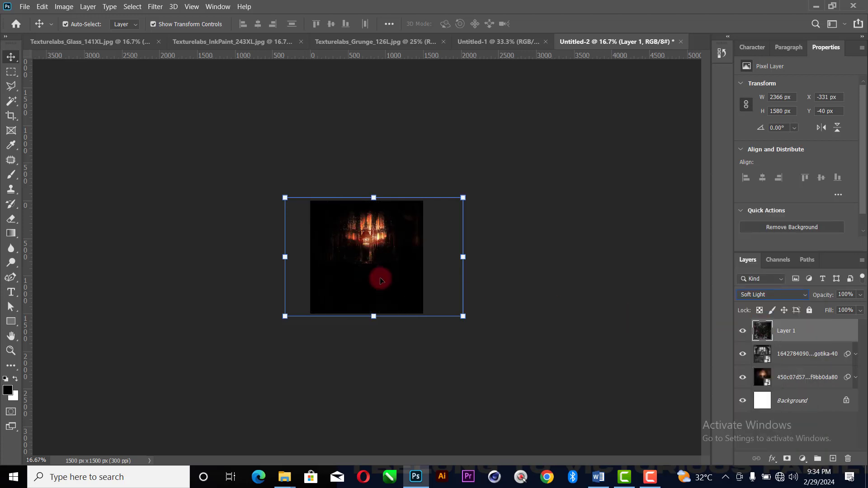
{"action": "left_click", "coordinate": [520, 272]}
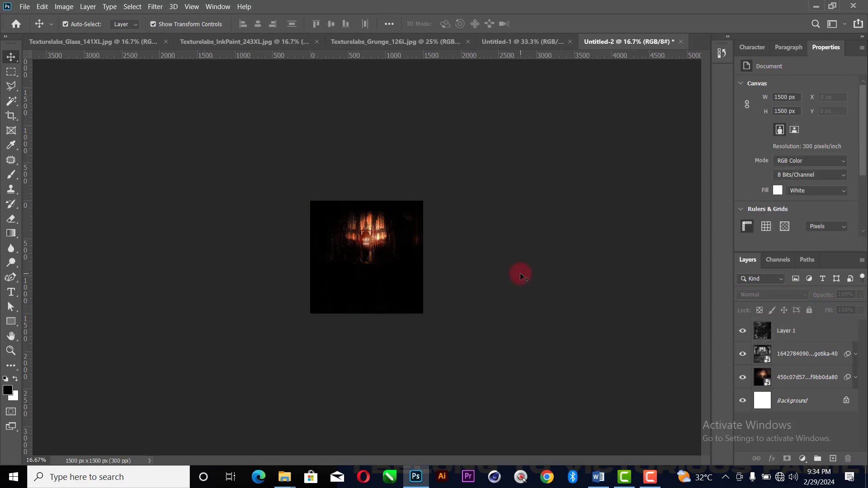
{"action": "key", "text": "ctrl+0"}
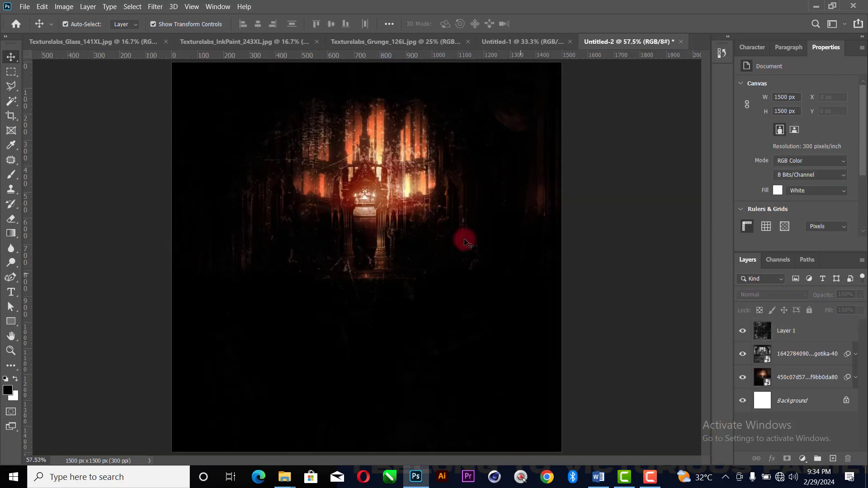
{"action": "left_click", "coordinate": [413, 199], "text": "ctrl"}
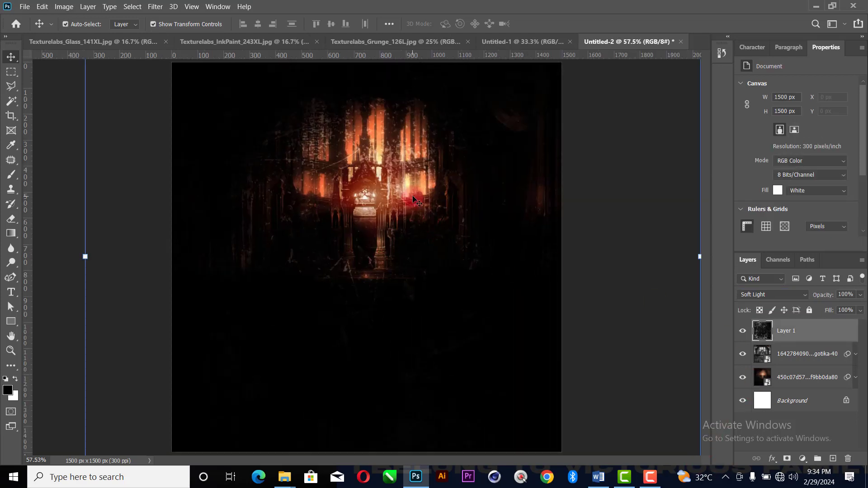
{"action": "left_click", "coordinate": [860, 295]}
{"action": "left_click_drag", "start_coordinate": [821, 310], "coordinate": [818, 308]}
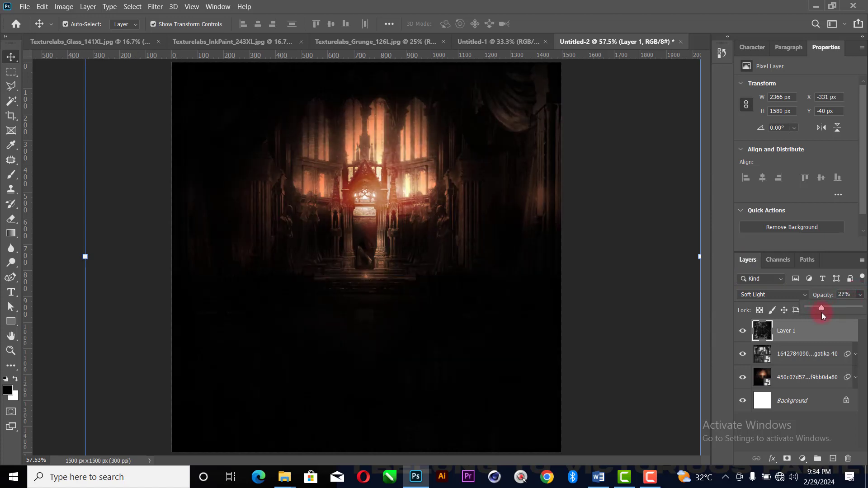
{"action": "left_click", "coordinate": [606, 212]}
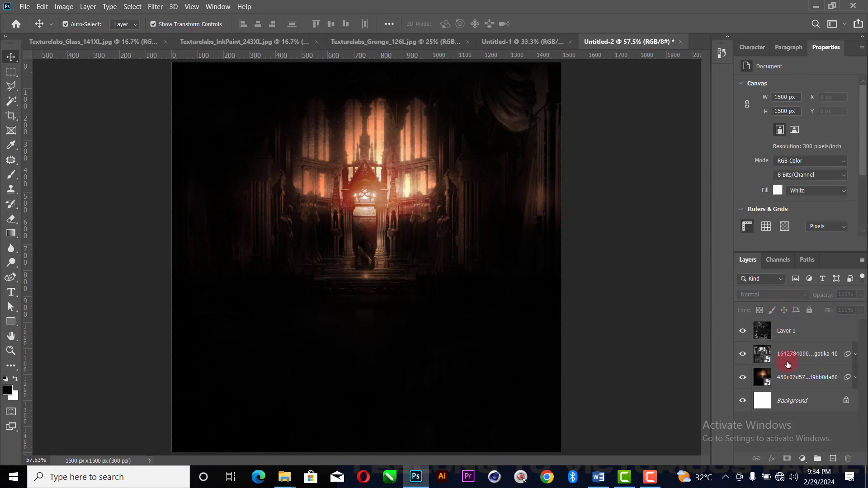
Bring the Texturelabs_InkPaint_243XL texture into Untitled-2 above the grunge layer and scale it to about 45.91% so it covers the canvas
{"action": "left_click", "coordinate": [807, 339]}
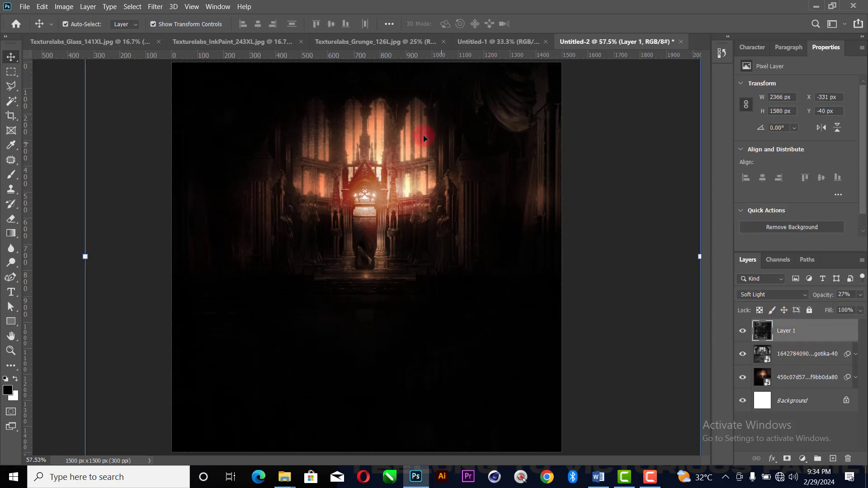
{"action": "left_click", "coordinate": [221, 41]}
{"action": "mouse_move", "coordinate": [418, 197]}
{"action": "left_mouse_down"}
{"action": "mouse_move", "coordinate": [639, 86]}
{"action": "mouse_move", "coordinate": [639, 39]}
{"action": "mouse_move", "coordinate": [368, 209]}
{"action": "left_mouse_up"}
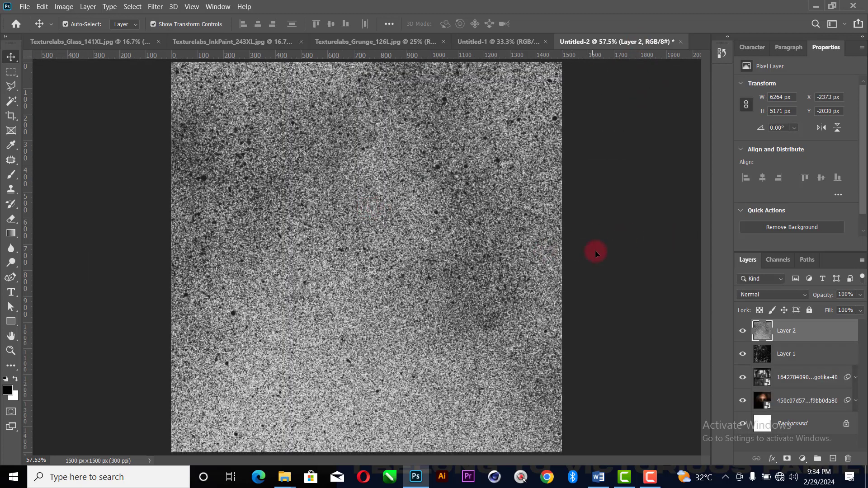
{"action": "scroll", "coordinate": [551, 258], "scroll_direction": "down", "scroll_amount": 5}
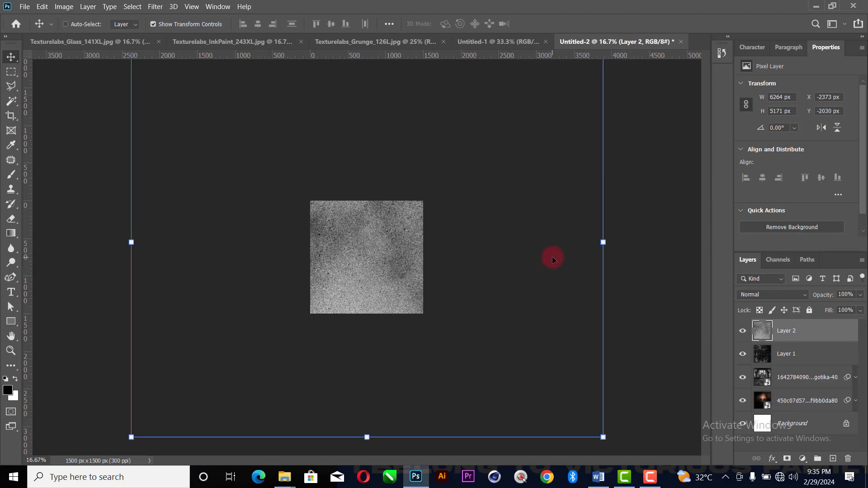
{"action": "left_click_drag", "start_coordinate": [544, 100], "coordinate": [346, 199]}
{"action": "left_click_drag", "start_coordinate": [333, 289], "coordinate": [390, 253]}
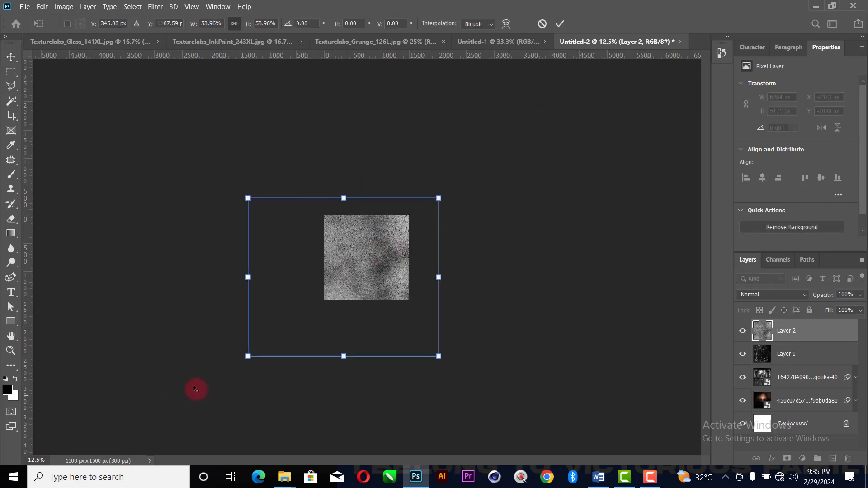
{"action": "left_click_drag", "start_coordinate": [248, 356], "coordinate": [277, 333]}
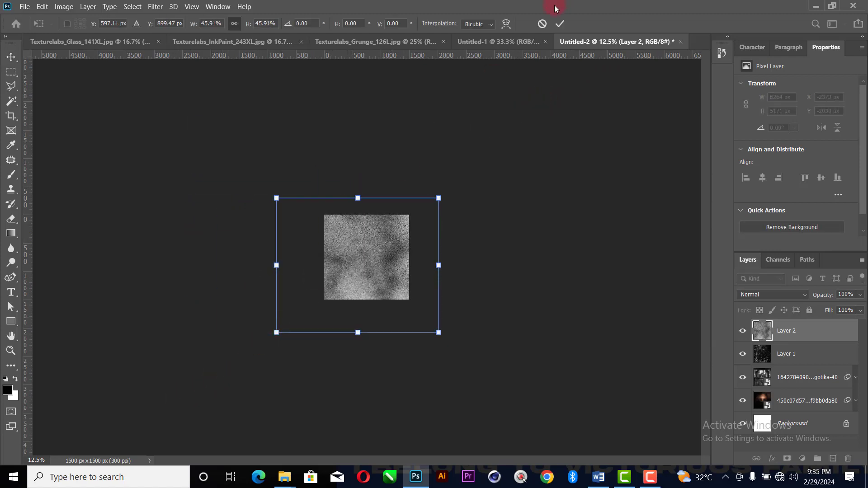
{"action": "left_click", "coordinate": [572, 43]}
Set the ink paint texture layer's blend mode to Soft Light and its opacity to about 57%
{"action": "left_click", "coordinate": [791, 296]}
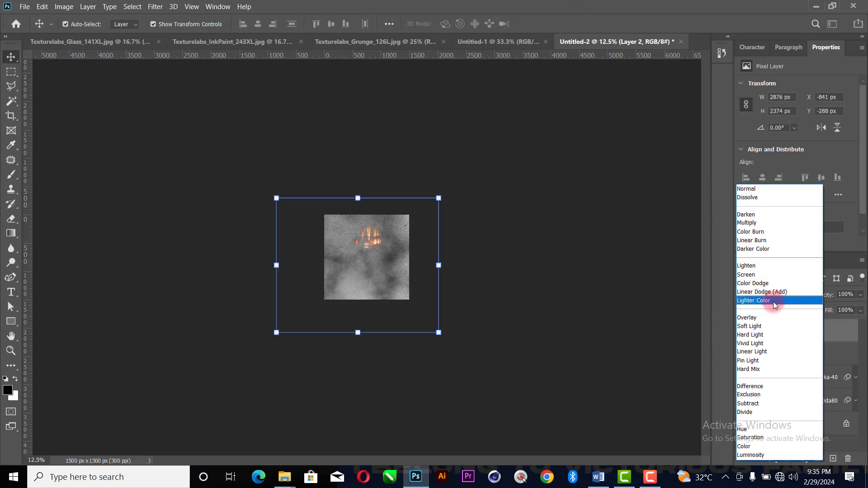
{"action": "left_click", "coordinate": [763, 326]}
{"action": "left_click", "coordinate": [861, 295]}
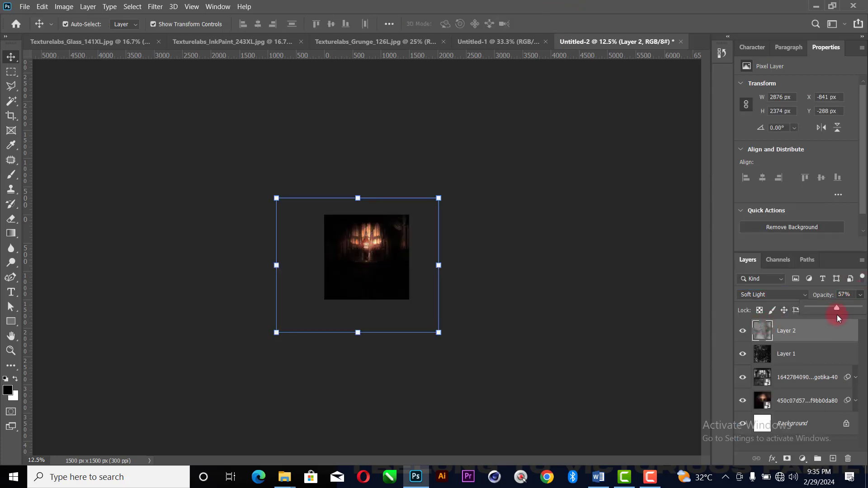
{"action": "left_click", "coordinate": [524, 230]}
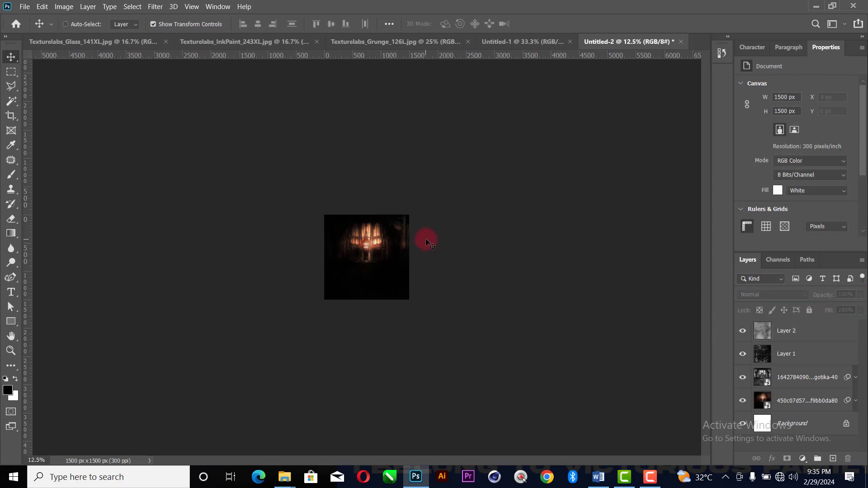
Move the grunge texture layer above the ink paint texture layer, keeping its opacity at 27%
{"action": "key", "text": "ctrl+0"}
{"action": "left_click_drag", "start_coordinate": [358, 193], "coordinate": [368, 193]}
{"action": "left_click_drag", "start_coordinate": [784, 353], "coordinate": [794, 331]}
{"action": "left_click", "coordinate": [844, 300]}
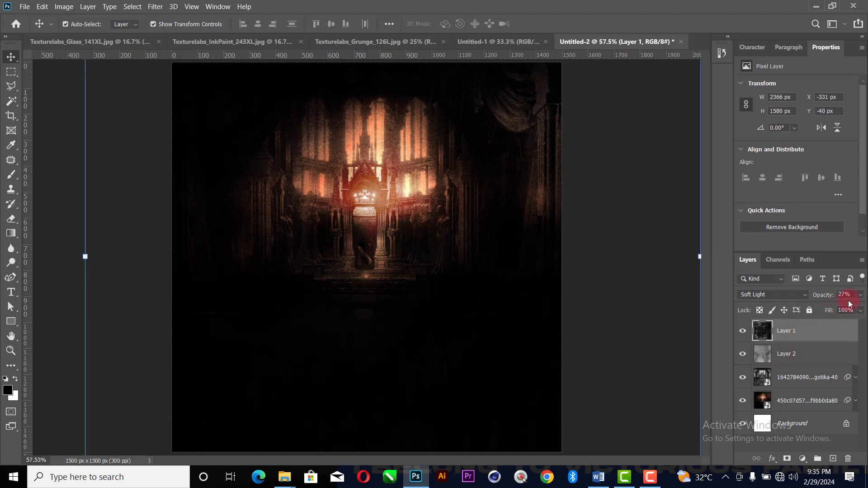
{"action": "left_click", "coordinate": [859, 296]}
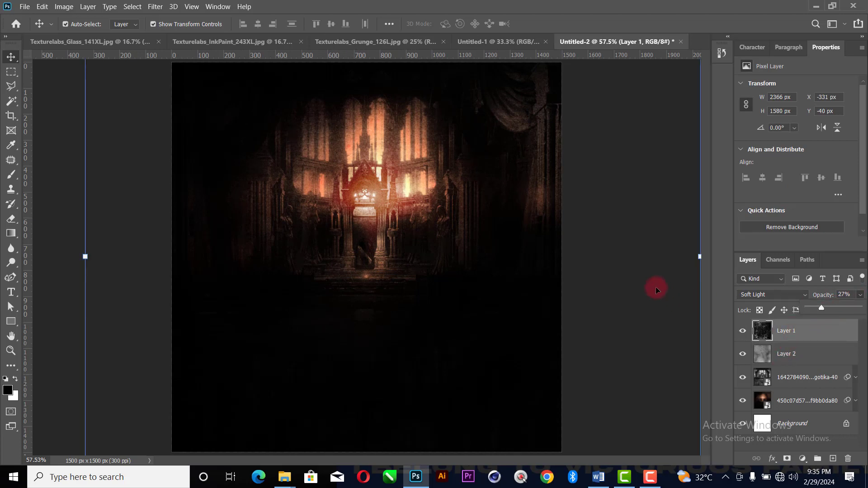
{"action": "left_click", "coordinate": [626, 224]}
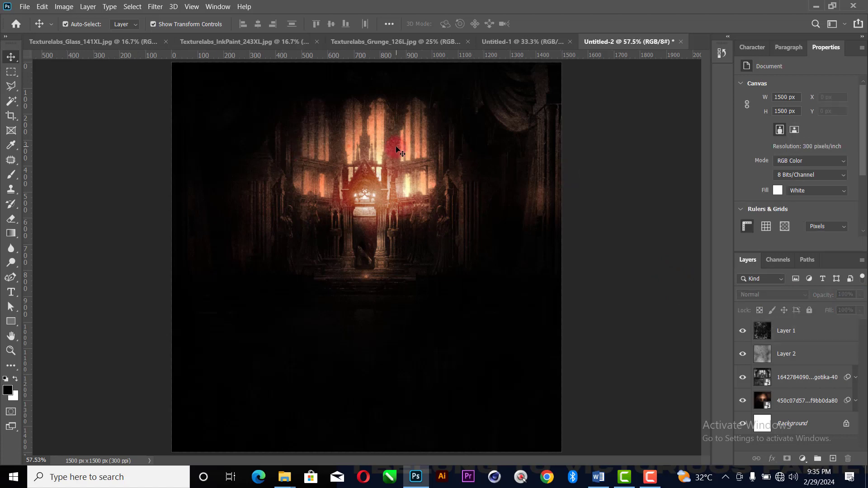
Copy the three portrait cutouts from Untitled-1 into Untitled-2 above the background layers
{"action": "left_click", "coordinate": [515, 41]}
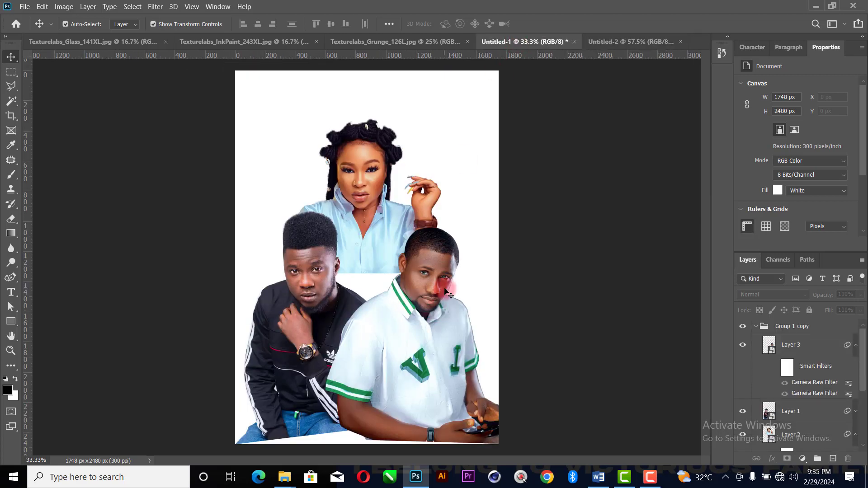
{"action": "left_click_drag", "start_coordinate": [454, 126], "coordinate": [291, 357]}
{"action": "left_click_drag", "start_coordinate": [392, 343], "coordinate": [380, 266]}
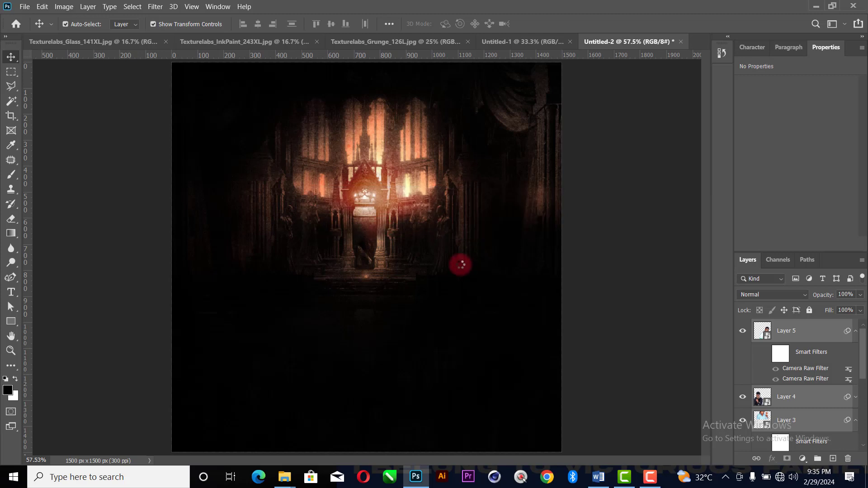
{"action": "left_click", "coordinate": [659, 208]}
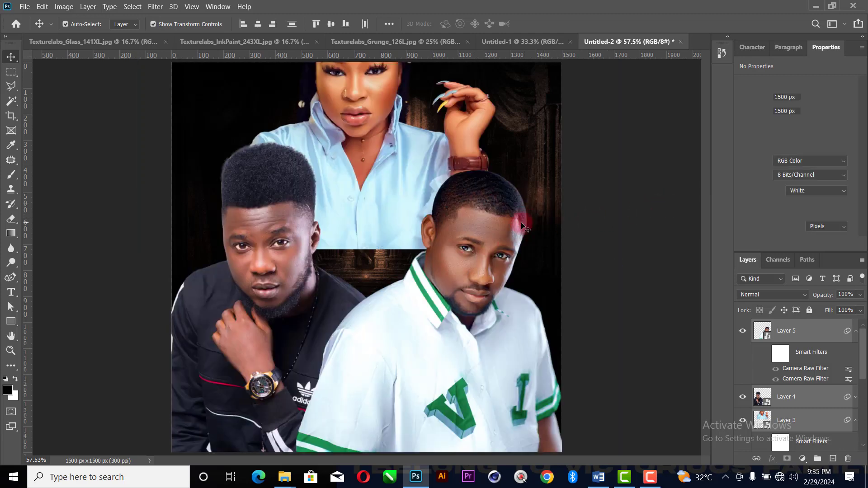
Scale the three portrait layers together to about 64.41% and centre the group horizontally in the lower part of the canvas
{"action": "left_click", "coordinate": [820, 330]}
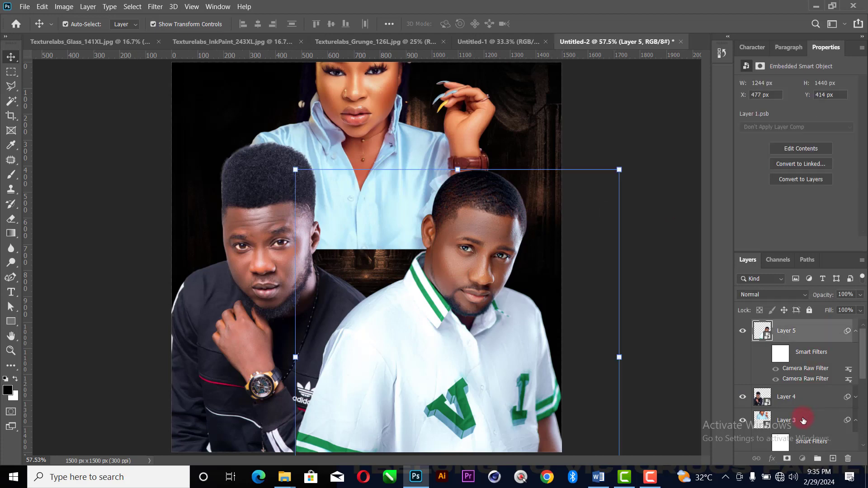
{"action": "left_click", "coordinate": [802, 421], "text": "shift"}
{"action": "key", "text": "ctrl+t"}
{"action": "left_click_drag", "start_coordinate": [617, 263], "coordinate": [449, 262]}
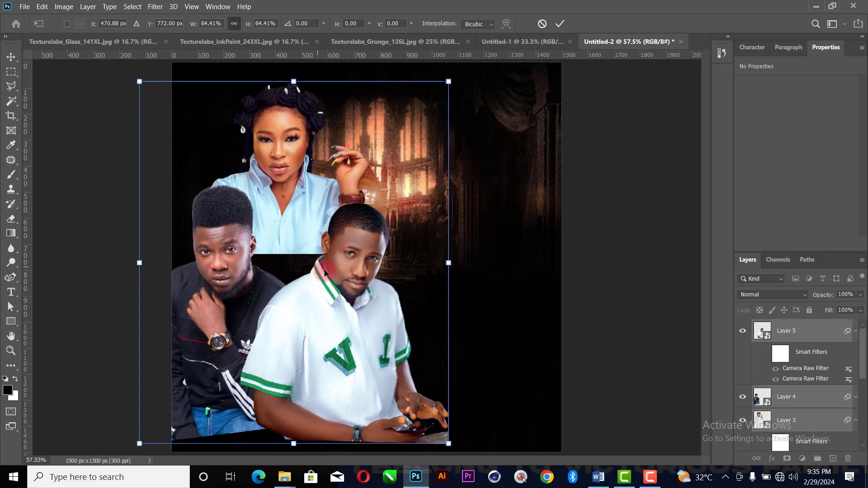
{"action": "left_click_drag", "start_coordinate": [325, 271], "coordinate": [396, 290]}
{"action": "left_click", "coordinate": [561, 24]}
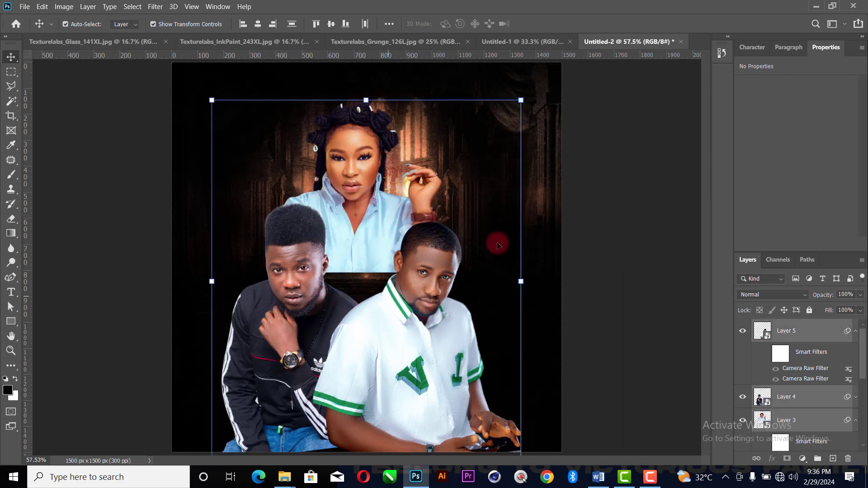
{"action": "left_click", "coordinate": [655, 219]}
Place the black-jacketed man at the canvas's left edge, the woman at X 311, Y 478 px and the white-shirted man at X 484, Y 558 px
{"action": "left_click_drag", "start_coordinate": [291, 315], "coordinate": [250, 315]}
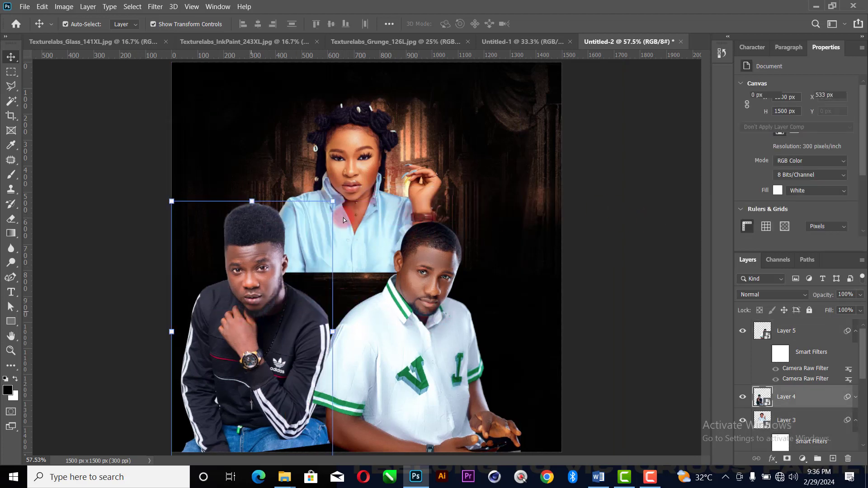
{"action": "left_click_drag", "start_coordinate": [369, 190], "coordinate": [352, 274]}
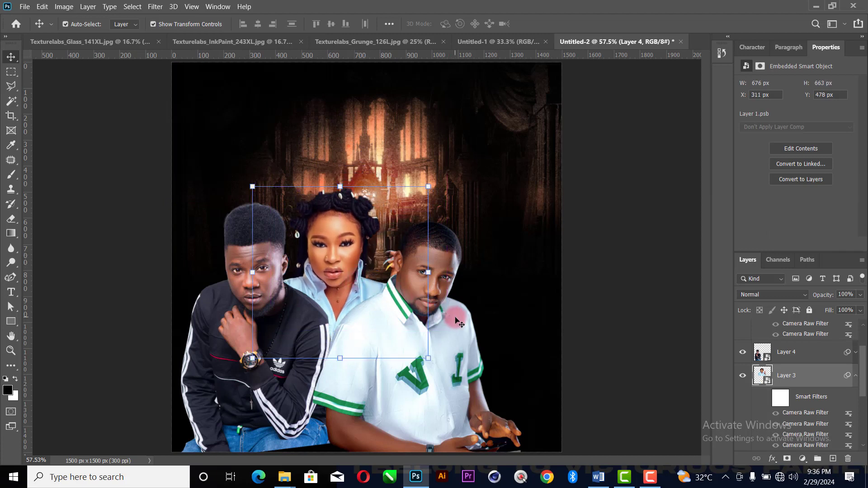
{"action": "left_click", "coordinate": [450, 348]}
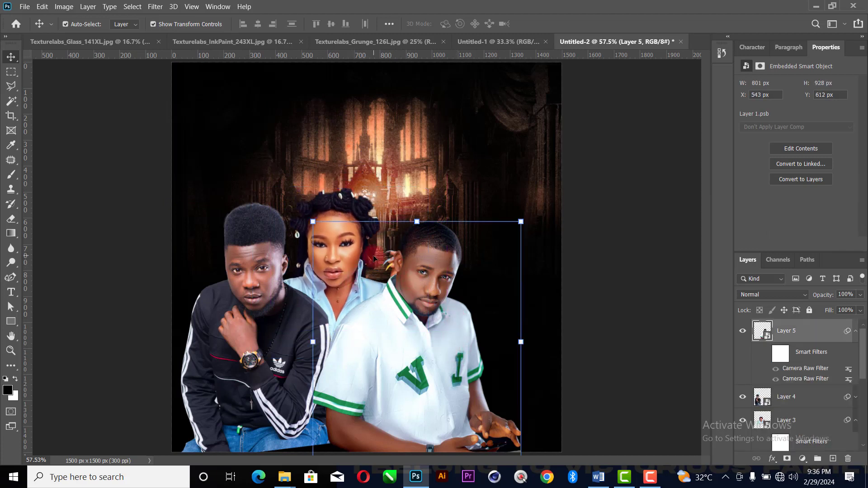
{"action": "mouse_move", "coordinate": [407, 279]}
{"action": "left_mouse_down"}
{"action": "mouse_move", "coordinate": [418, 308]}
{"action": "mouse_move", "coordinate": [410, 310]}
{"action": "mouse_move", "coordinate": [400, 277]}
{"action": "left_mouse_up"}
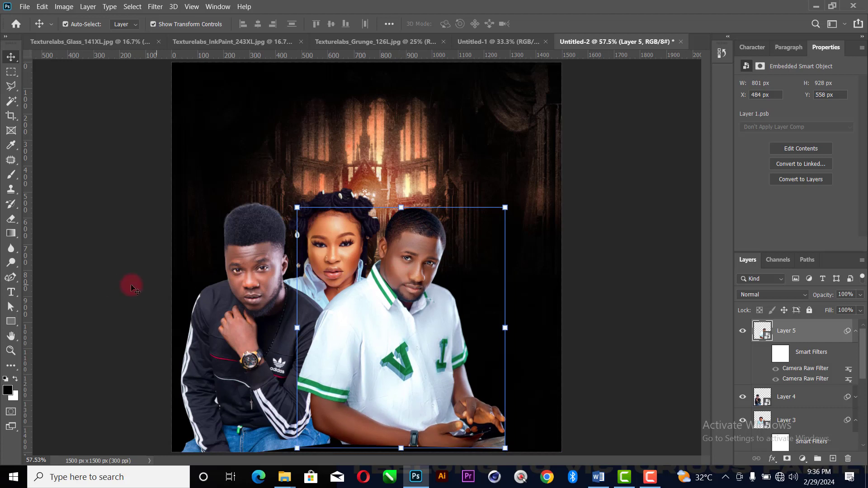
Fine-tune the horizontal position of the man in the black jacket to X 3 px
{"action": "left_click", "coordinate": [219, 290]}
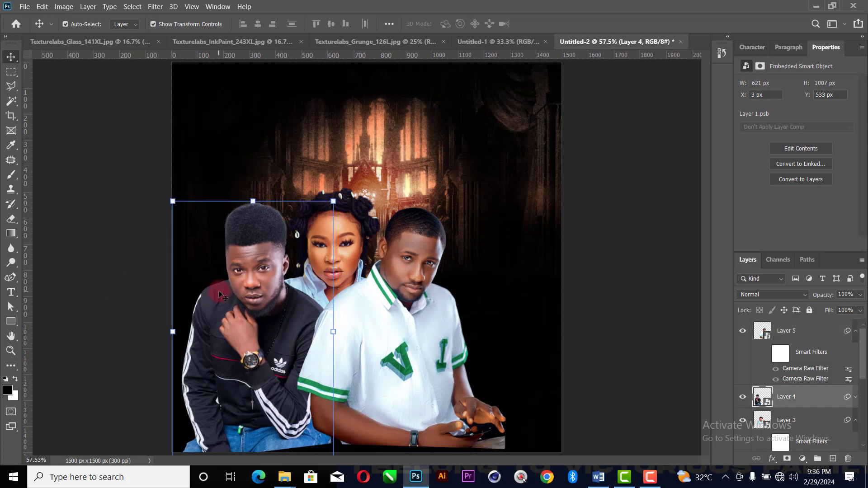
{"action": "key", "text": "Right"}
{"action": "key", "text": "Right"}
{"action": "key", "text": "Right"}
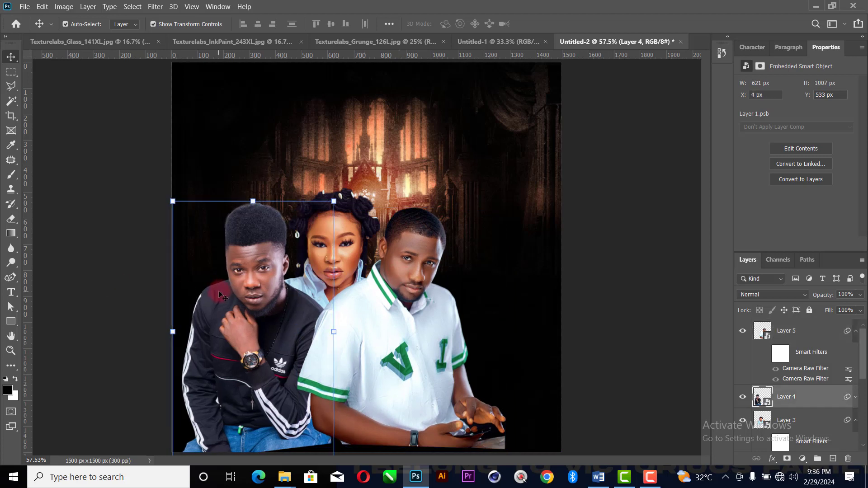
{"action": "key", "text": "Left"}
{"action": "key", "text": "Left"}
{"action": "key", "text": "Left"}
{"action": "key", "text": "Left"}
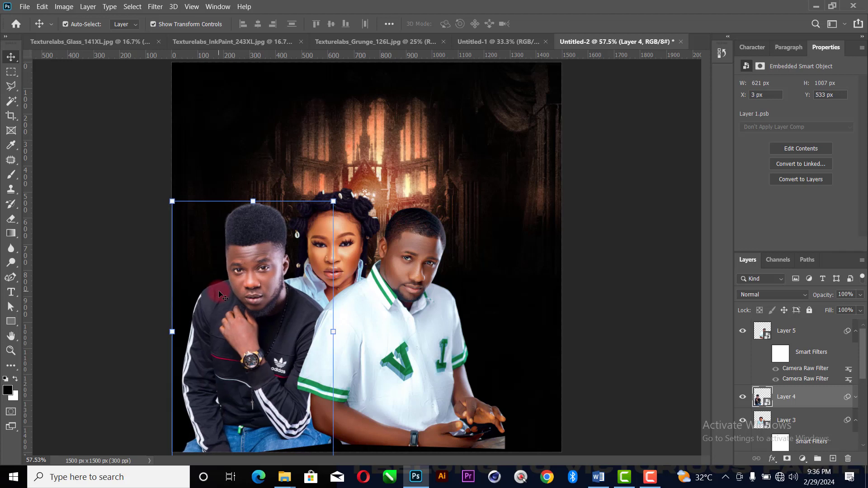
{"action": "left_click", "coordinate": [644, 319]}
{"action": "left_click", "coordinate": [404, 289]}
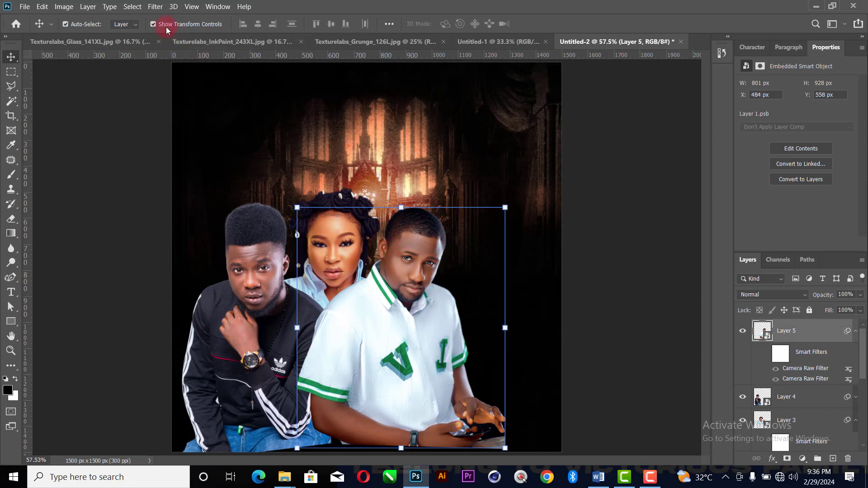
{"action": "left_click", "coordinate": [158, 7]}
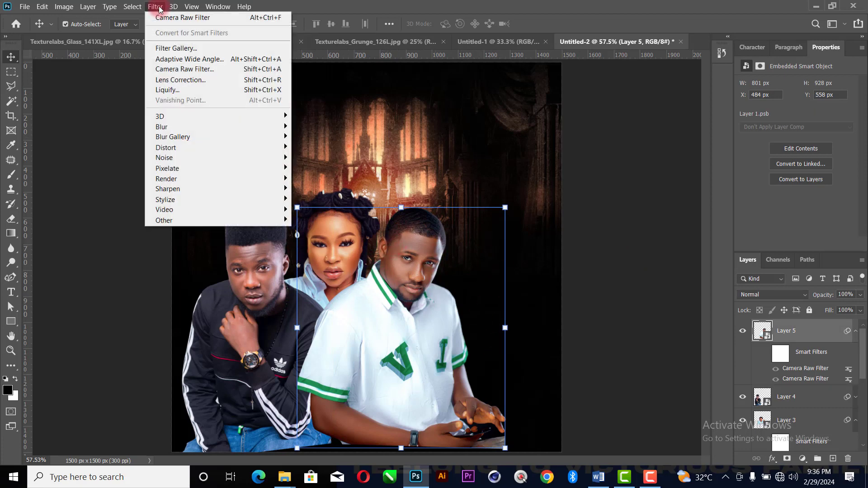
{"action": "left_click", "coordinate": [182, 70]}
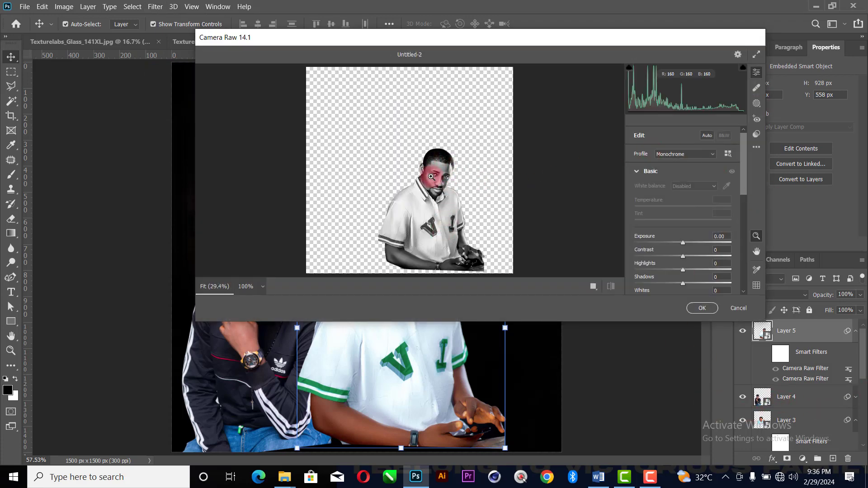
{"action": "left_click", "coordinate": [756, 147]}
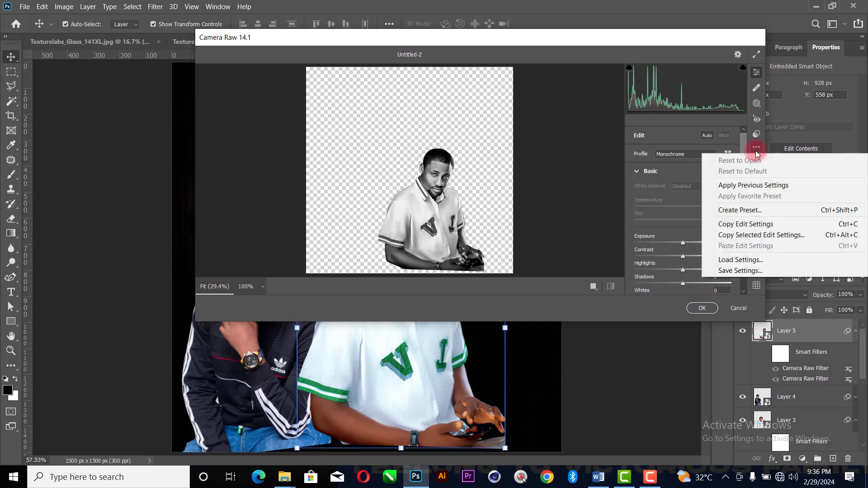
{"action": "left_click", "coordinate": [735, 262]}
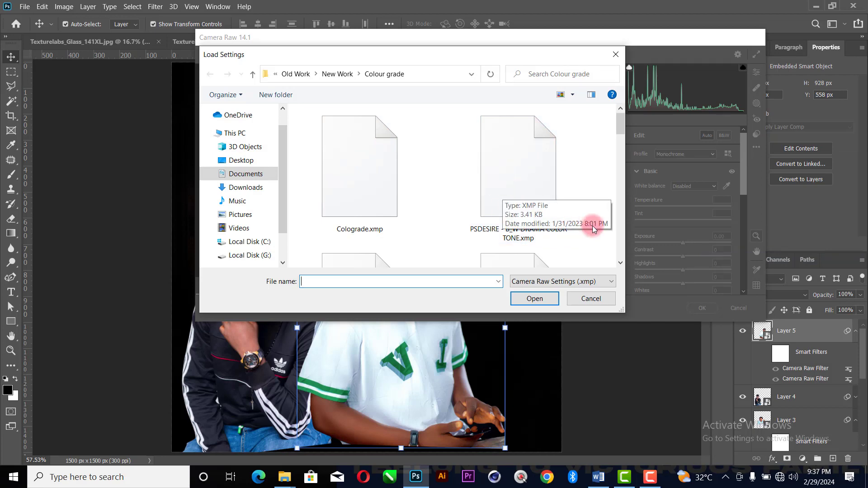
{"action": "left_click", "coordinate": [524, 185]}
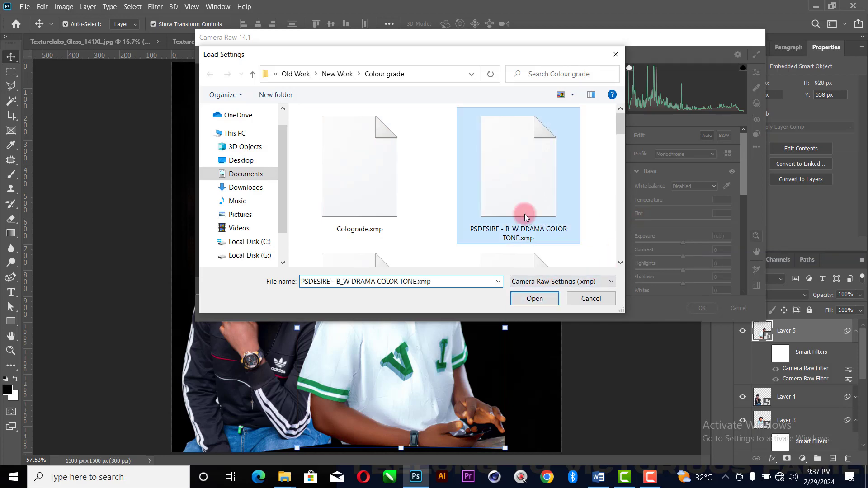
{"action": "left_click", "coordinate": [592, 299]}
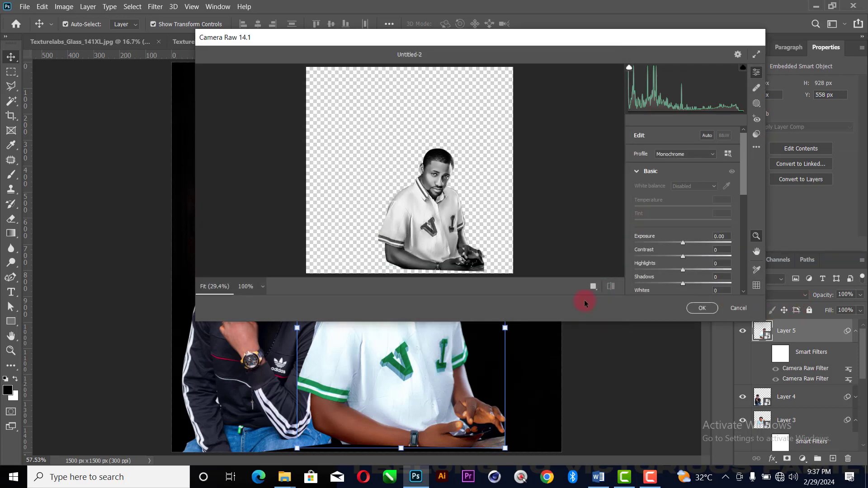
{"action": "left_click", "coordinate": [738, 309]}
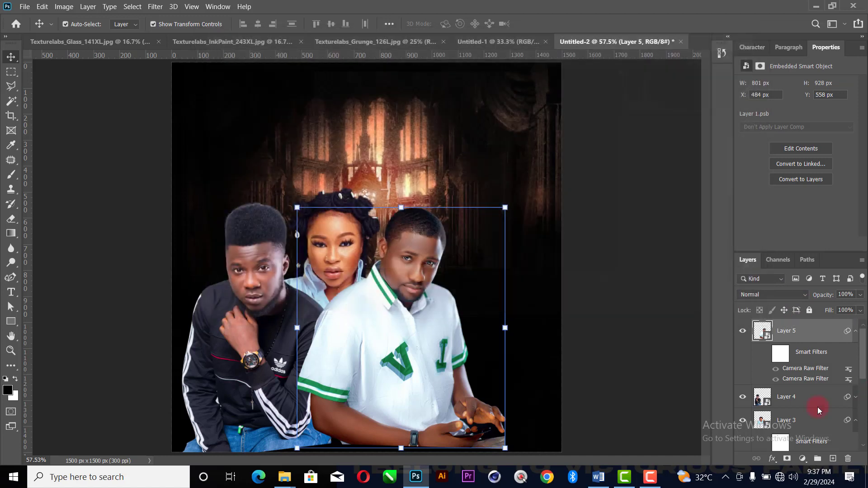
Turn on the Camera Raw smart filters for the white-shirted man and the woman, and collapse the woman's filter list
{"action": "left_click", "coordinate": [757, 343]}
{"action": "left_click", "coordinate": [766, 354]}
{"action": "scroll", "coordinate": [782, 357], "scroll_direction": "down", "scroll_amount": 1}
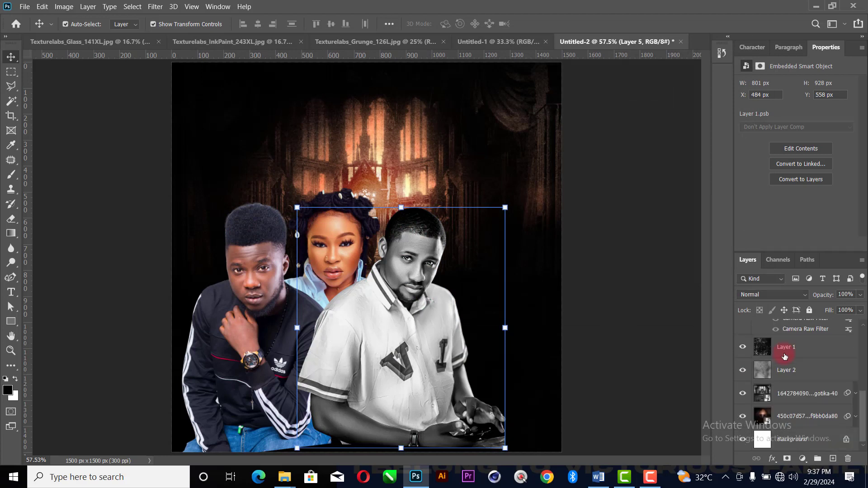
{"action": "left_click", "coordinate": [765, 415]}
{"action": "left_click", "coordinate": [852, 398]}
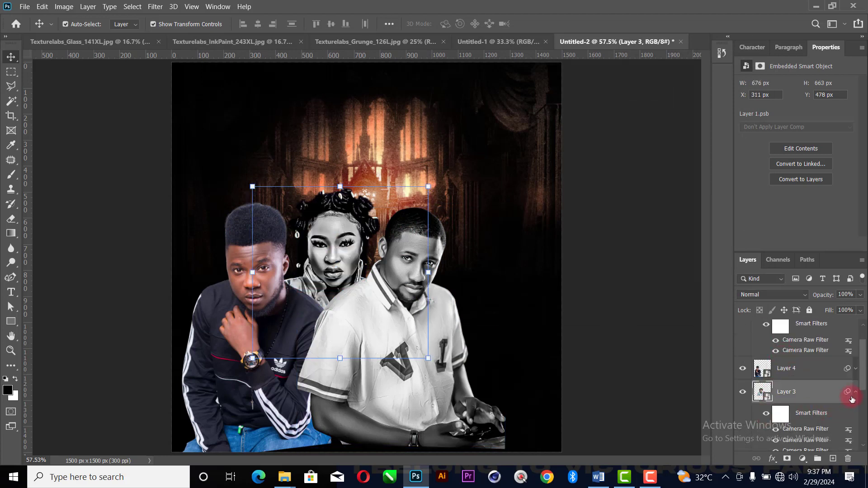
{"action": "left_click", "coordinate": [853, 395]}
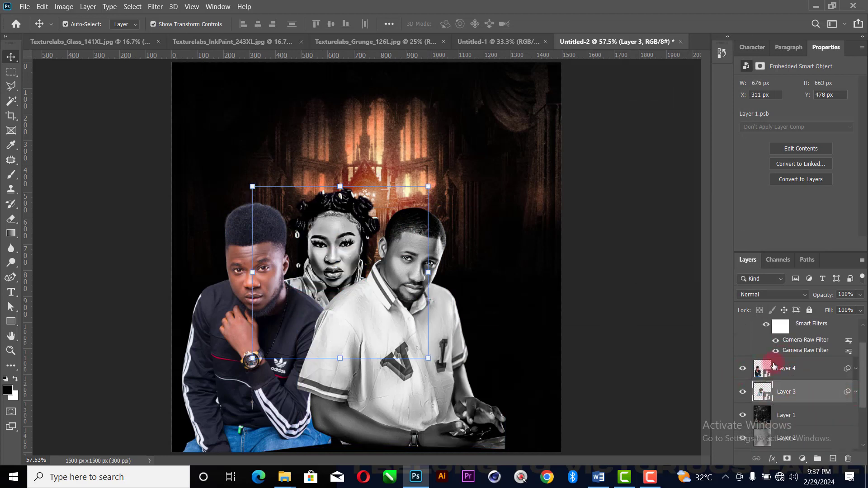
Collapse Layer 5's filter list and turn on the Camera Raw smart filters for the man in the black jacket
{"action": "scroll", "coordinate": [773, 366], "scroll_direction": "up", "scroll_amount": 1}
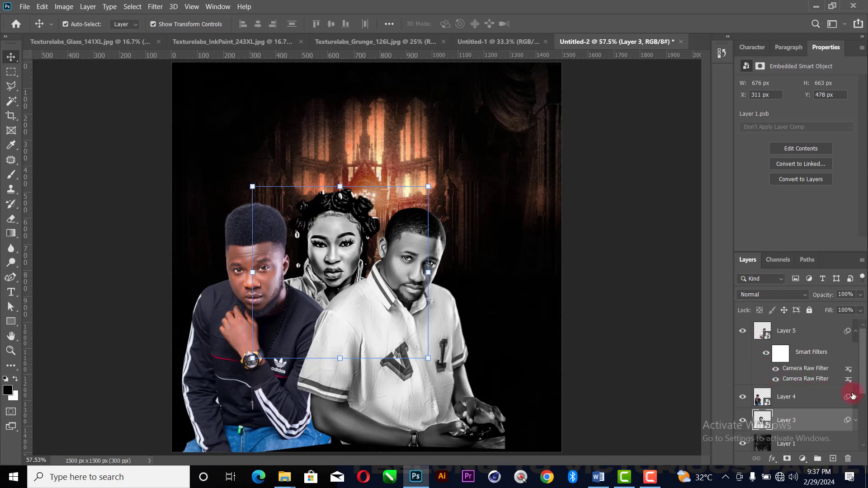
{"action": "left_click", "coordinate": [855, 331]}
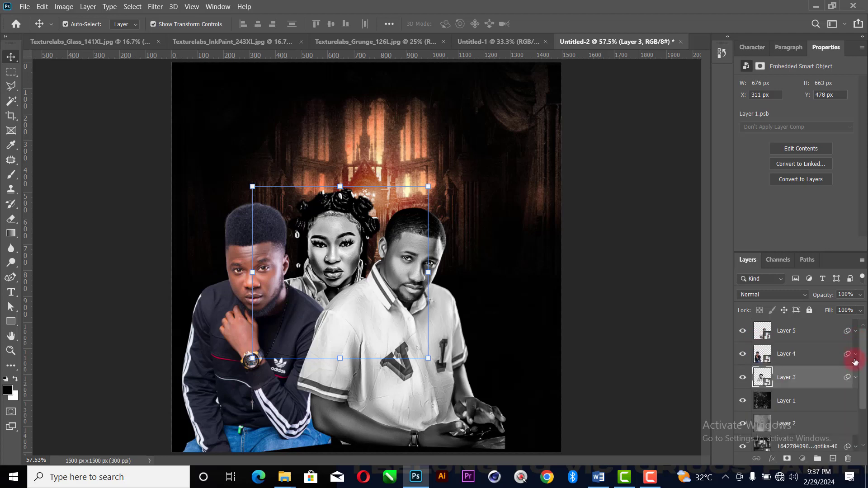
{"action": "left_click", "coordinate": [854, 355]}
{"action": "left_click", "coordinate": [826, 350]}
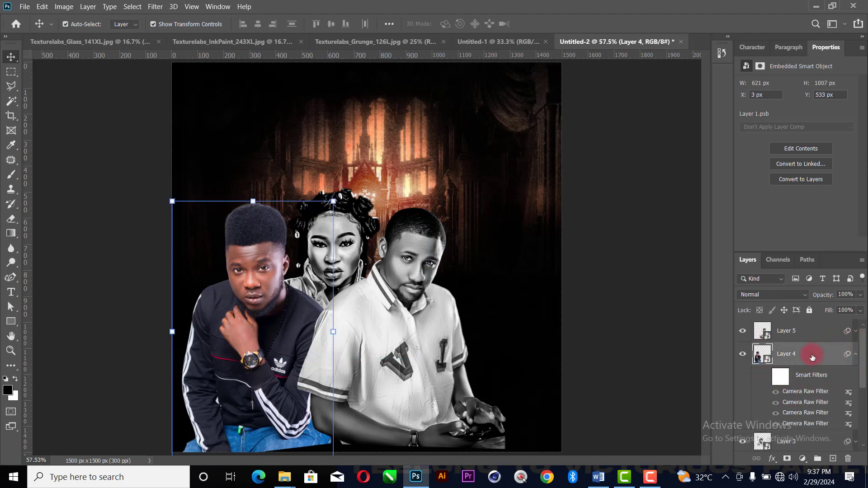
{"action": "left_click", "coordinate": [764, 378]}
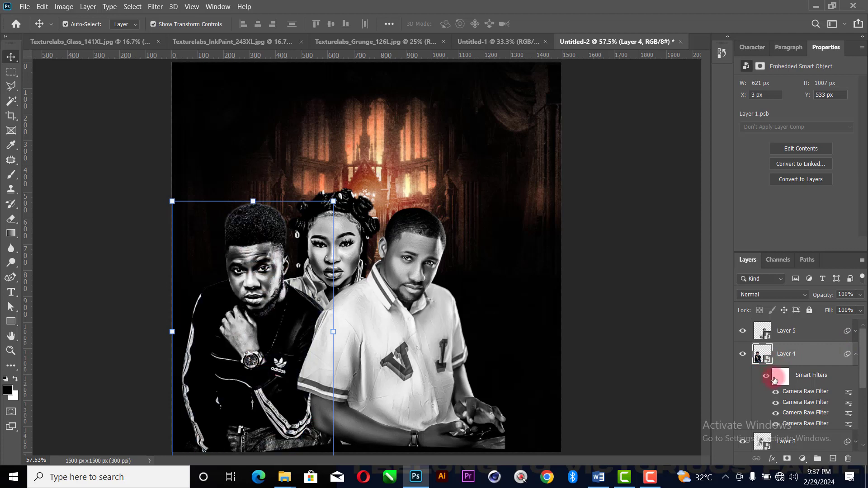
{"action": "left_click", "coordinate": [856, 357]}
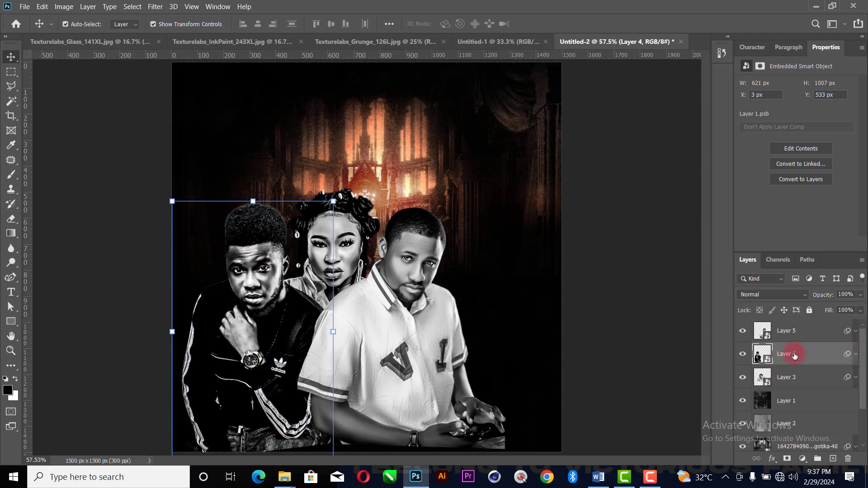
Select the three portrait layers together and move them into the lower central part of the canvas
{"action": "left_click", "coordinate": [794, 375], "text": "shift"}
{"action": "left_click", "coordinate": [799, 334], "text": "shift"}
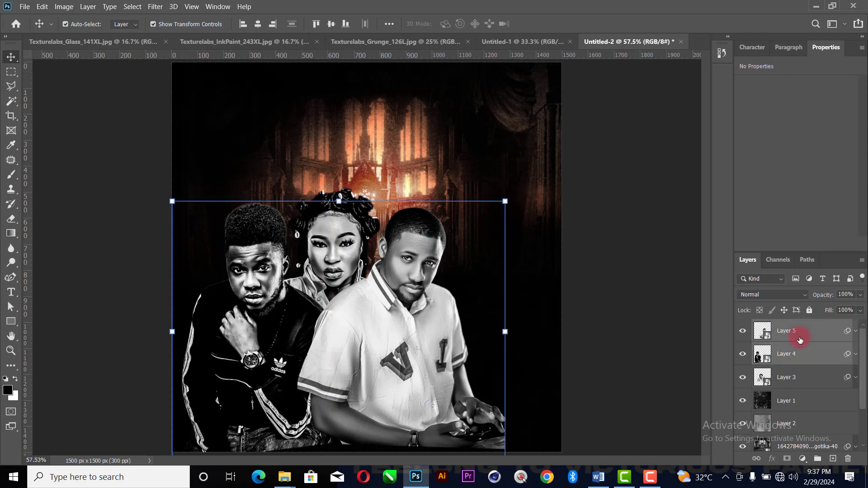
{"action": "left_click", "coordinate": [799, 377], "text": "shift"}
{"action": "left_click_drag", "start_coordinate": [339, 306], "coordinate": [395, 302]}
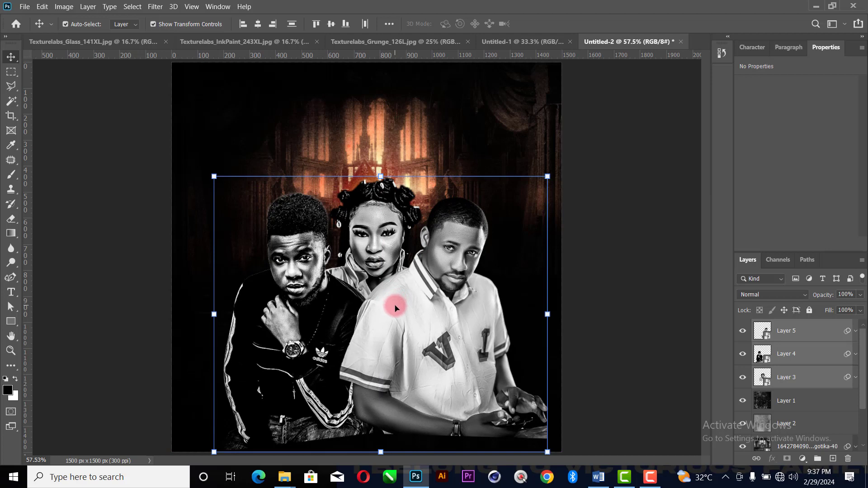
{"action": "left_click_drag", "start_coordinate": [396, 305], "coordinate": [400, 348]}
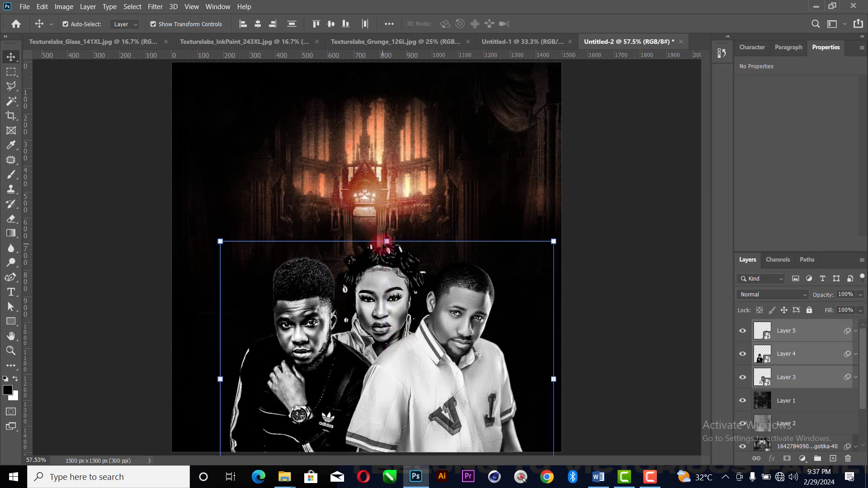
Scale the three selected portraits together to 102.81% and place the group at about X 785.83, Y 1295.90 px
{"action": "left_click_drag", "start_coordinate": [387, 243], "coordinate": [387, 202]}
{"action": "left_click_drag", "start_coordinate": [411, 311], "coordinate": [405, 322]}
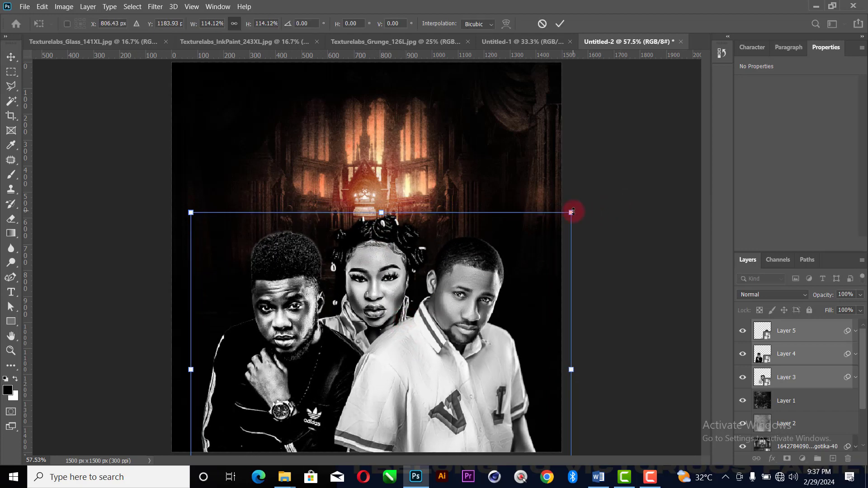
{"action": "left_click_drag", "start_coordinate": [571, 212], "coordinate": [535, 214]}
{"action": "left_click_drag", "start_coordinate": [190, 234], "coordinate": [202, 244]}
{"action": "left_click_drag", "start_coordinate": [420, 311], "coordinate": [421, 335]}
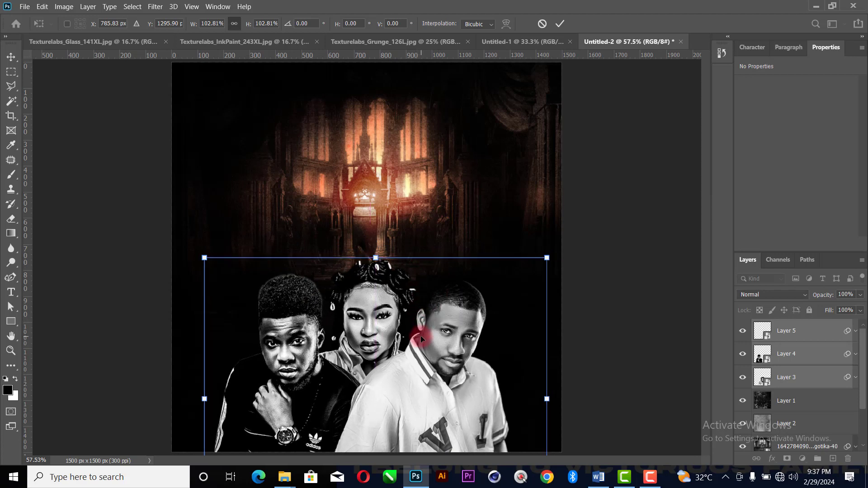
Nudge the portrait group down to Y 1306.32 px and apply the transform
{"action": "key", "text": "Down"}
{"action": "key", "text": "Down"}
{"action": "key", "text": "Down"}
{"action": "key", "text": "Down"}
{"action": "key", "text": "Down"}
{"action": "key", "text": "Down"}
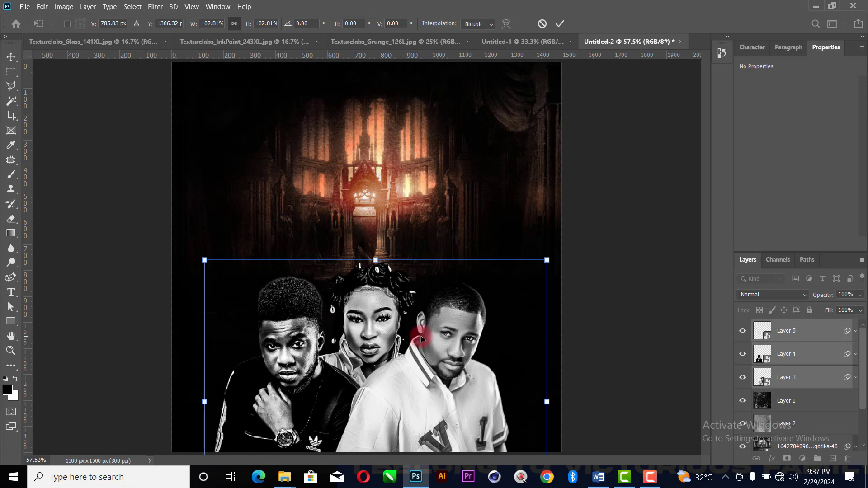
{"action": "left_click", "coordinate": [557, 27]}
Switch to Word, copy the line "King TAM record" from Document1, and return to Photoshop
{"action": "left_click", "coordinate": [599, 476]}
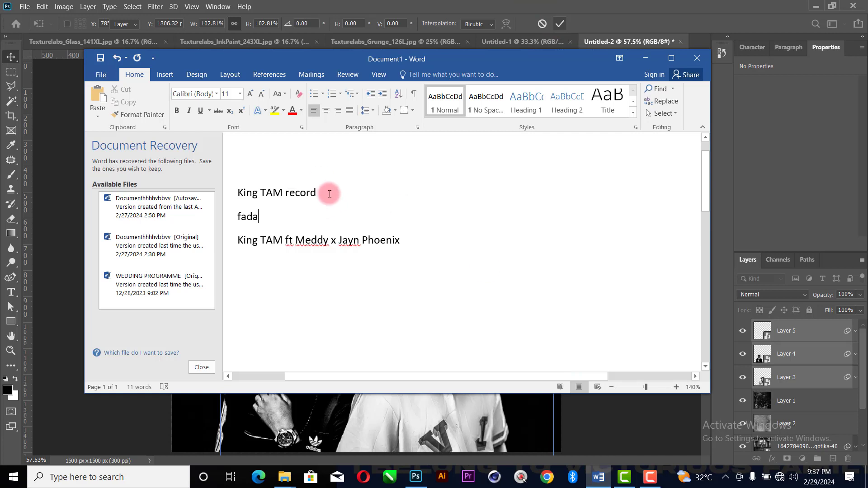
{"action": "left_click_drag", "start_coordinate": [330, 194], "coordinate": [206, 179]}
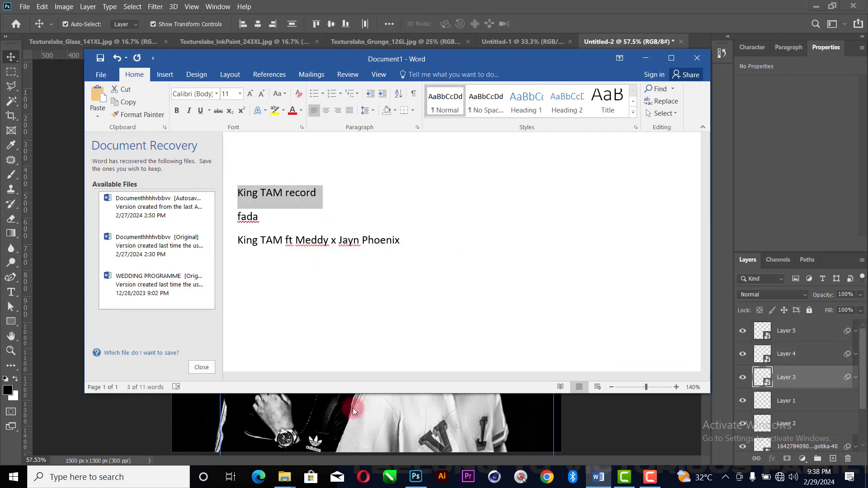
{"action": "left_click_drag", "start_coordinate": [154, 410], "coordinate": [224, 302]}
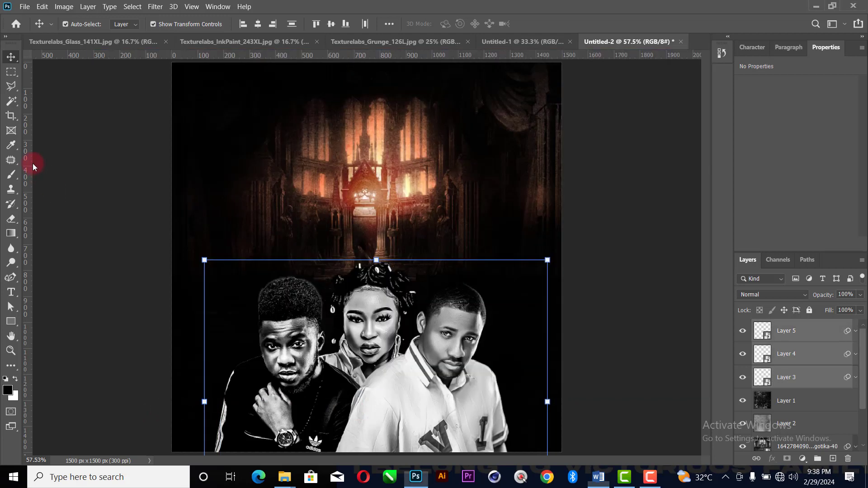
Add the text "King TAM record" in 6 pt Old English Text MT over the church windows and commit it
{"action": "key", "text": "t"}
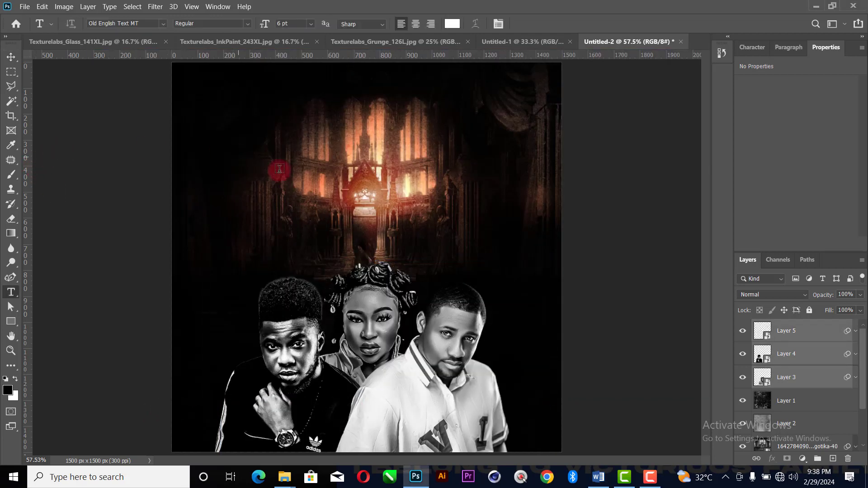
{"action": "left_click", "coordinate": [296, 160]}
{"action": "type", "text": "King TAM reach"}
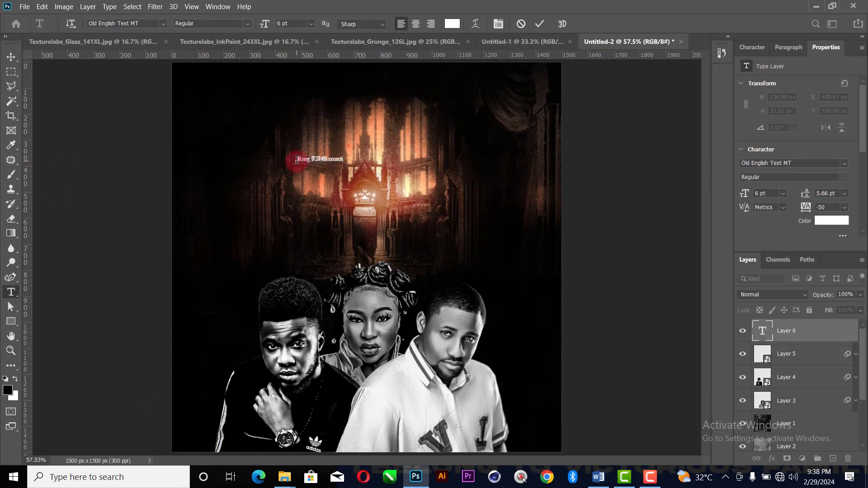
{"action": "left_click", "coordinate": [541, 23]}
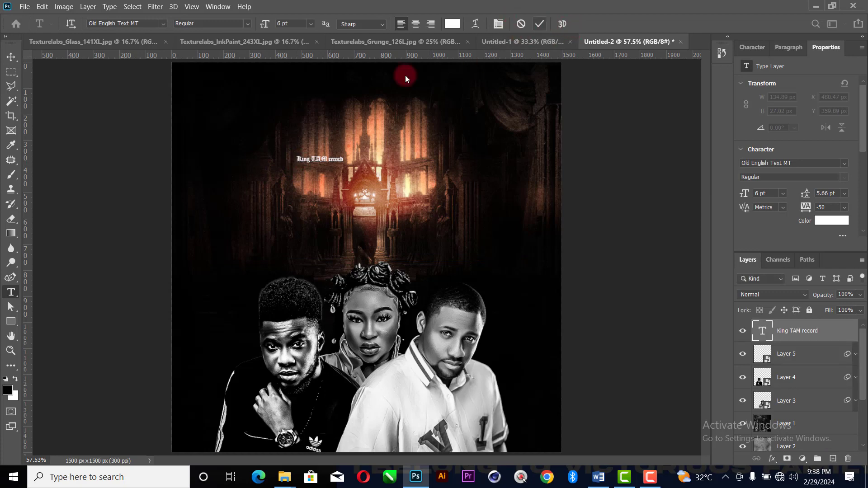
{"action": "left_click", "coordinate": [11, 56]}
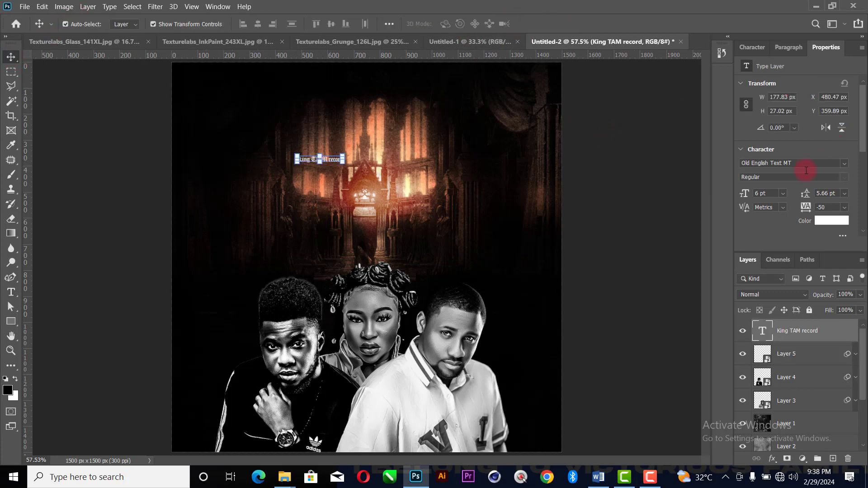
Try the Nexa Slab Heavy Italic font on the "King TAM record" text
{"action": "left_click", "coordinate": [844, 164]}
{"action": "scroll", "coordinate": [797, 203], "scroll_direction": "down", "scroll_amount": 5}
{"action": "left_click", "coordinate": [791, 193]}
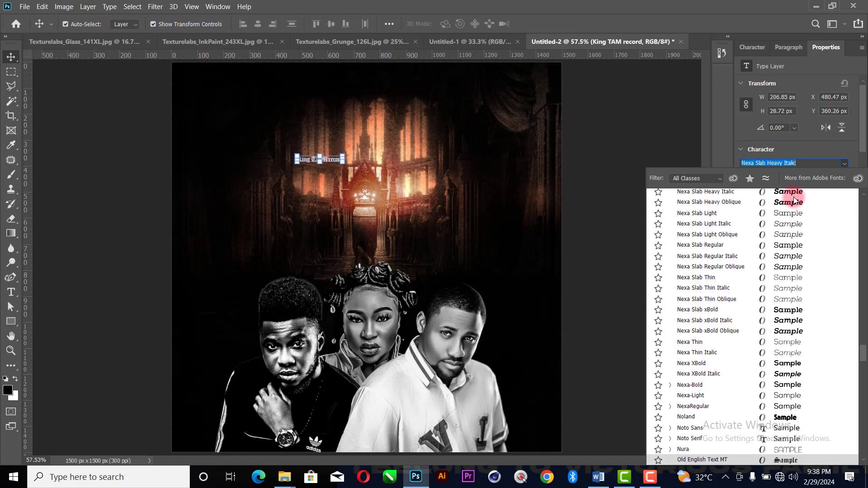
{"action": "left_click", "coordinate": [856, 248]}
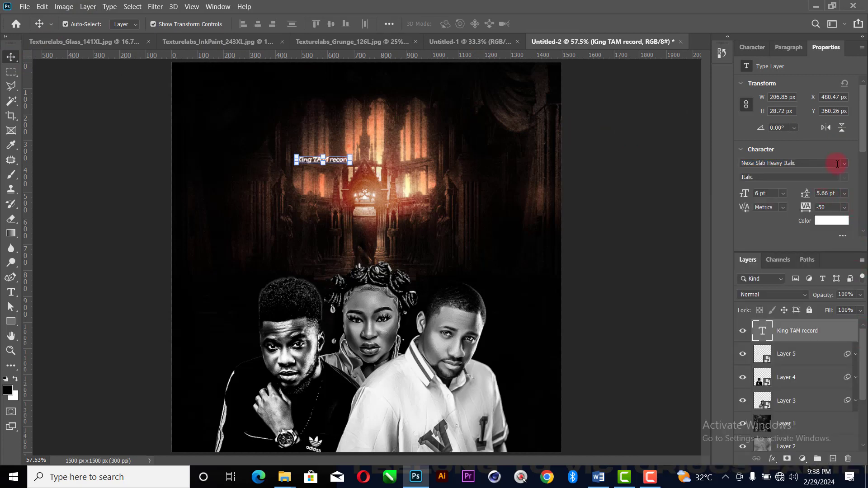
Set the "King TAM record" text to Montserrat Thin and apply All Caps
{"action": "left_click", "coordinate": [844, 163]}
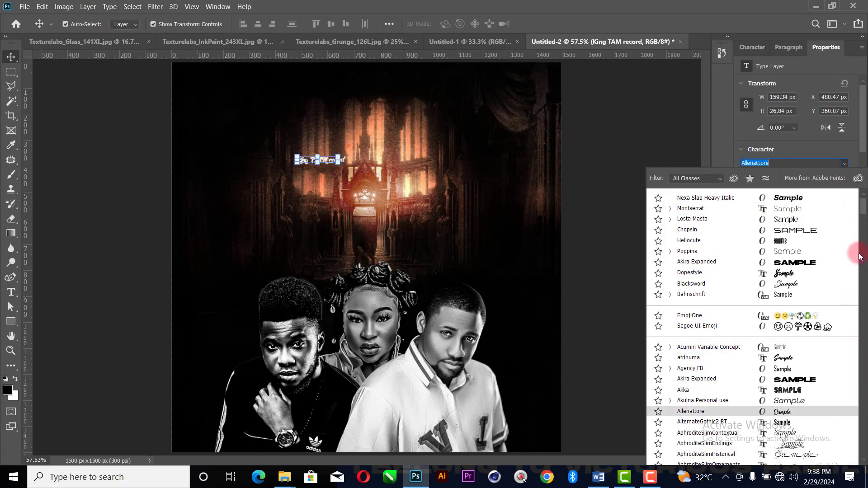
{"action": "left_click", "coordinate": [707, 207]}
{"action": "scroll", "coordinate": [796, 186], "scroll_direction": "down", "scroll_amount": 1}
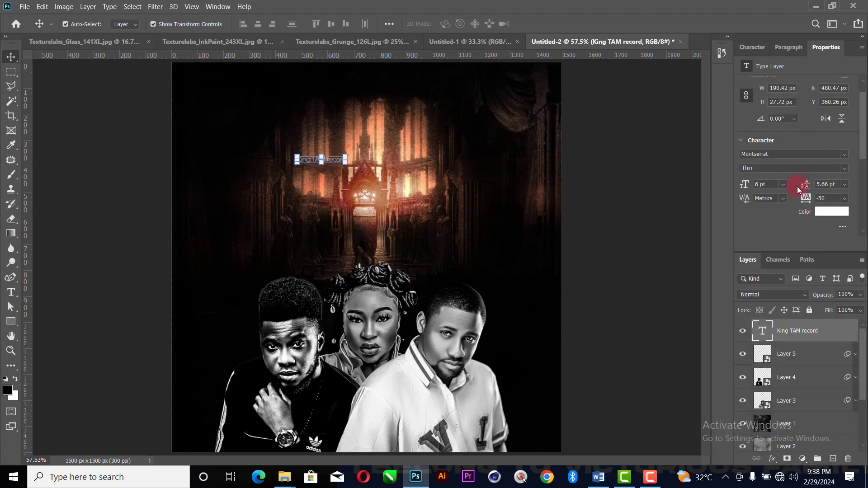
{"action": "scroll", "coordinate": [796, 186], "scroll_direction": "down", "scroll_amount": 5}
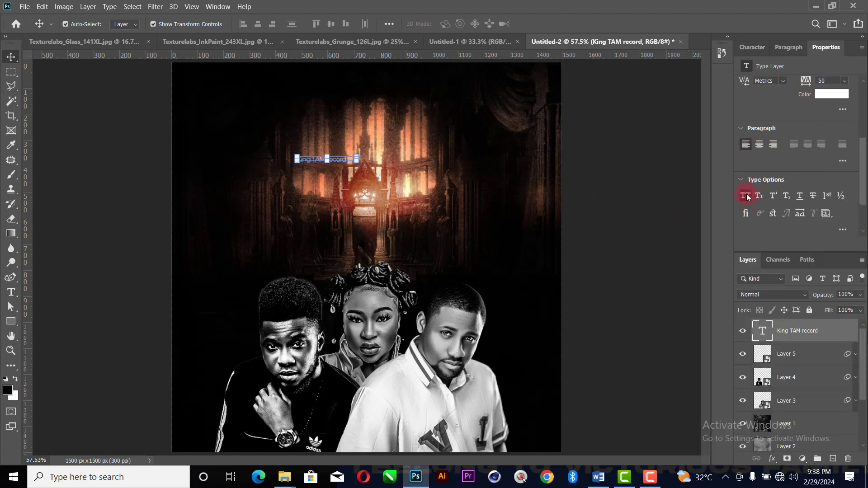
{"action": "left_click", "coordinate": [746, 195]}
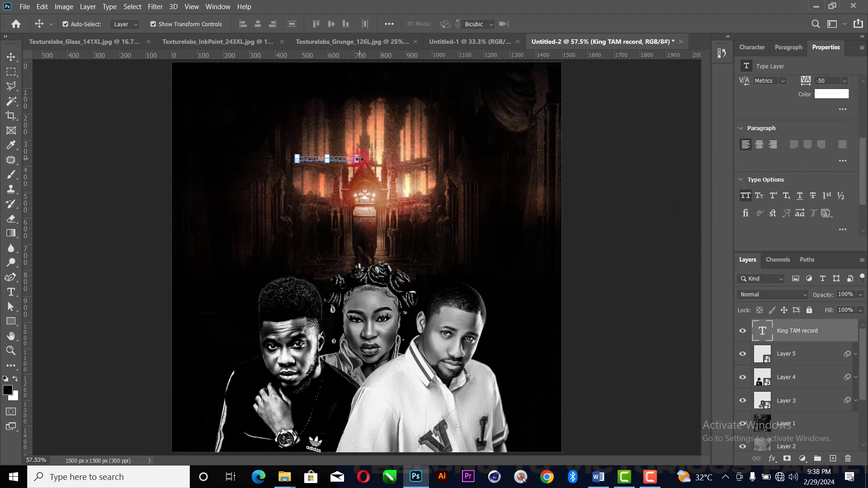
Scale the "King TAM record" text up proportionally to about 7 pt and commit the transform
{"action": "key", "text": "ctrl+t"}
{"action": "left_click_drag", "start_coordinate": [357, 158], "coordinate": [371, 157]}
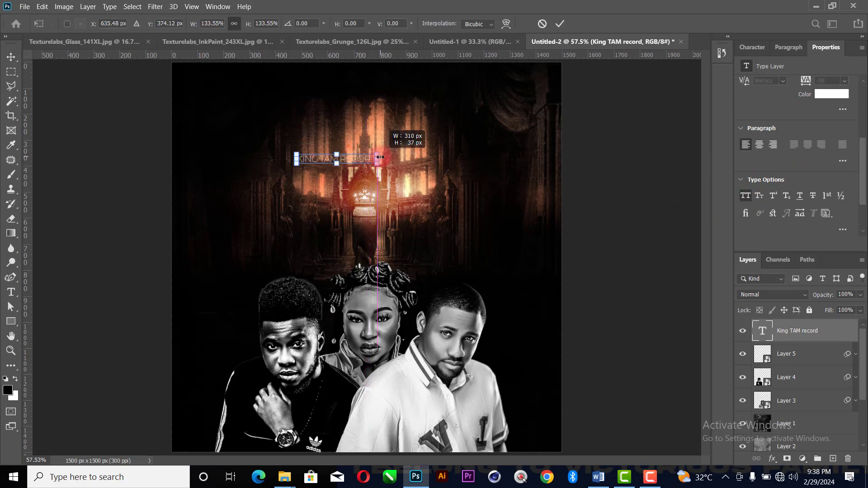
{"action": "left_click", "coordinate": [559, 25]}
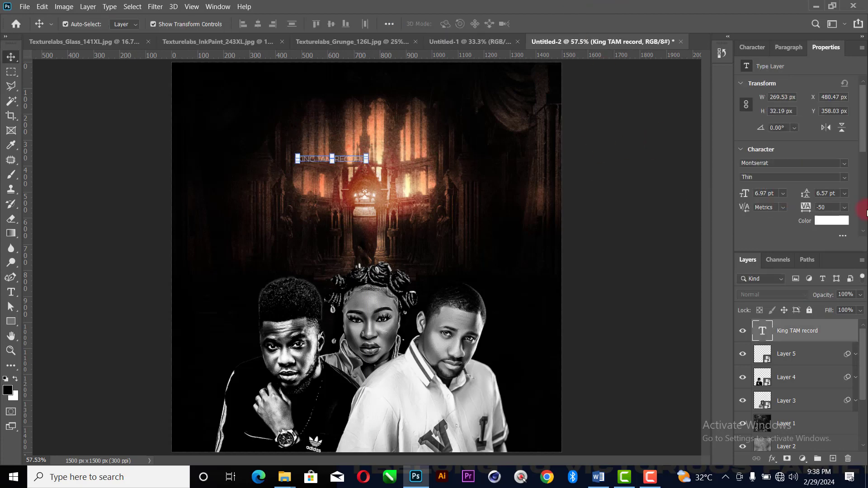
Set the "King TAM record" text to Montserrat Medium and widen its tracking to 430
{"action": "left_click", "coordinate": [844, 178]}
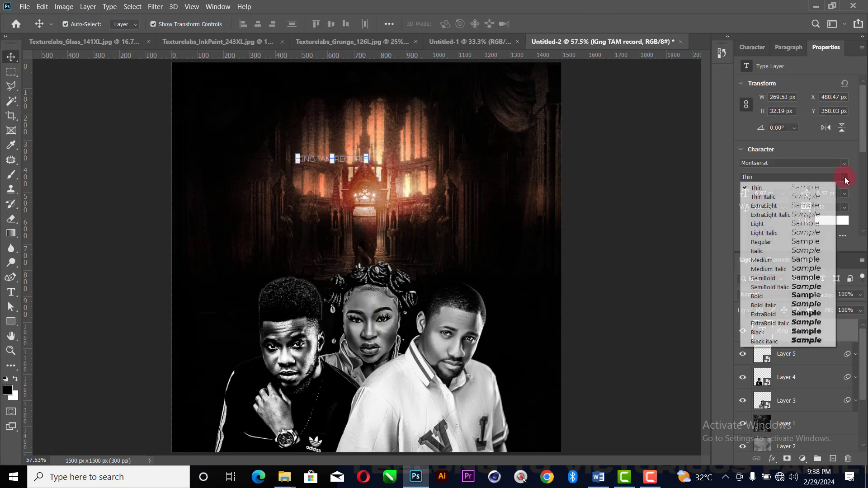
{"action": "left_click", "coordinate": [776, 278]}
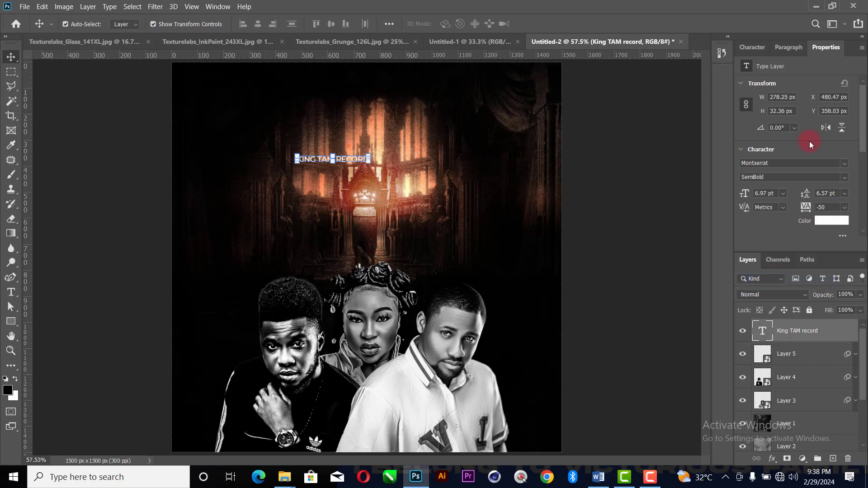
{"action": "left_click", "coordinate": [839, 180]}
{"action": "left_click", "coordinate": [769, 257]}
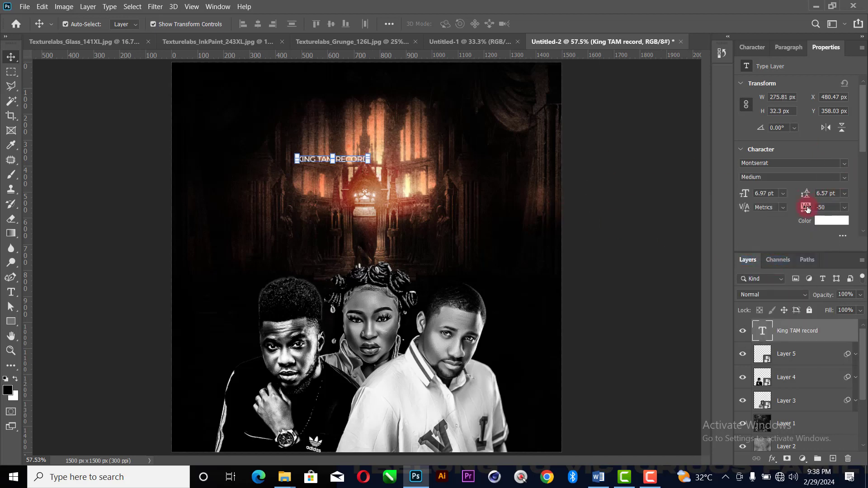
{"action": "left_click_drag", "start_coordinate": [807, 208], "coordinate": [822, 207]}
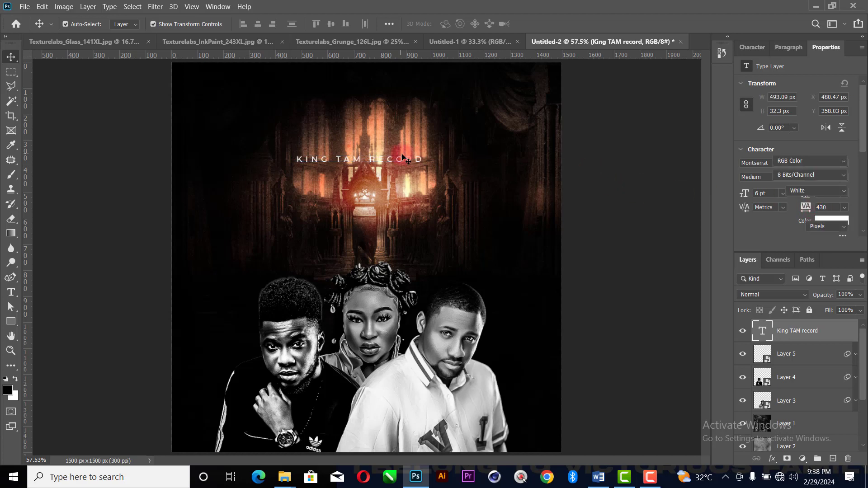
Move the "King TAM record" text up above the church windows and set its font size to 6.4 pt
{"action": "left_click_drag", "start_coordinate": [403, 159], "coordinate": [404, 106]}
{"action": "left_click", "coordinate": [583, 133]}
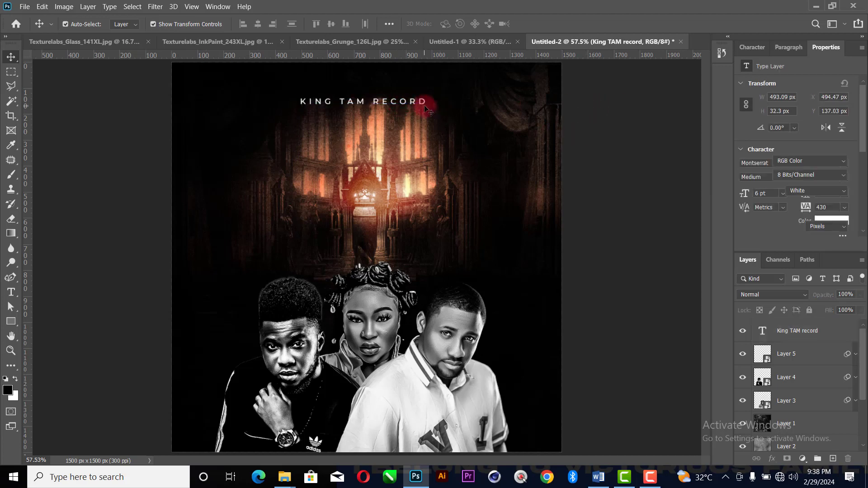
{"action": "left_click", "coordinate": [426, 103]}
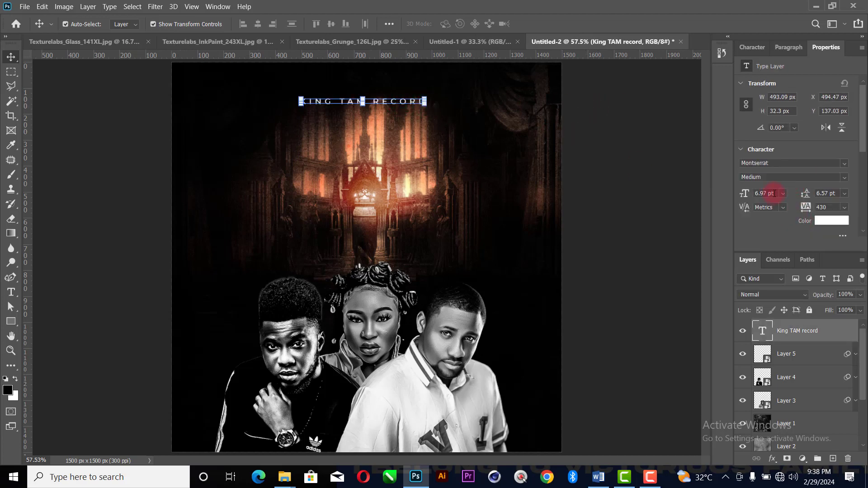
{"action": "type", "text": "6.4"}
{"action": "key", "text": "Return"}
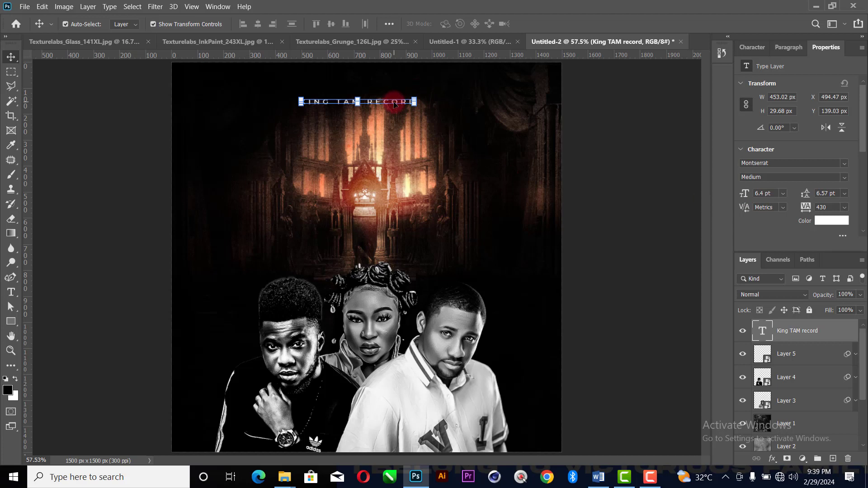
Centre the "King TAM record" text horizontally on the poster and nudge it slightly upward above the windows
{"action": "left_click_drag", "start_coordinate": [395, 104], "coordinate": [403, 107]}
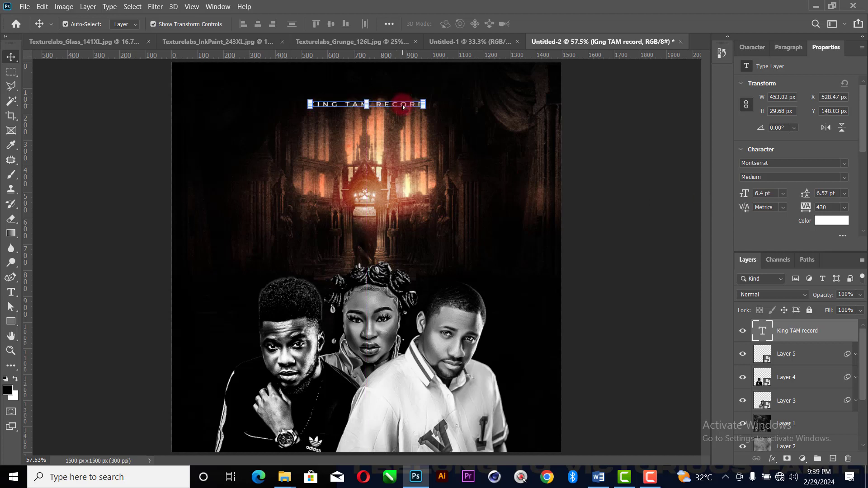
{"action": "key", "text": "Up"}
{"action": "key", "text": "Up"}
{"action": "key", "text": "Up"}
{"action": "key", "text": "Up"}
{"action": "key", "text": "Up"}
{"action": "key", "text": "Up"}
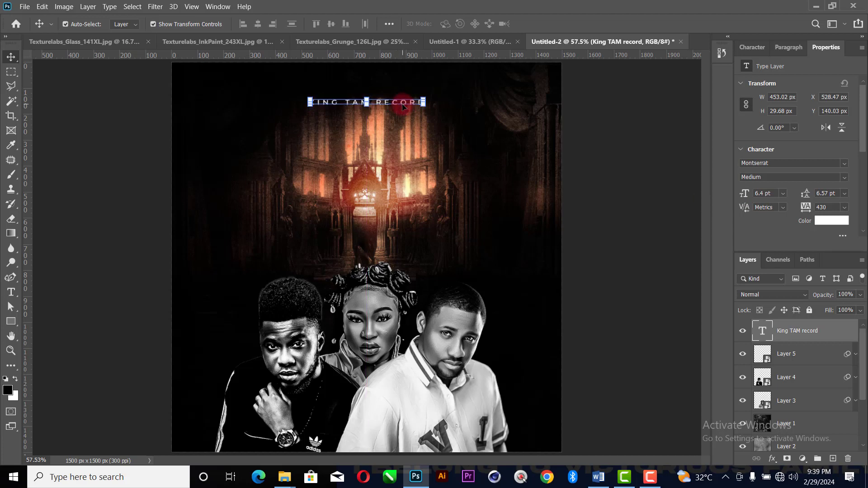
Widen the tracking of the "King TAM record" text to 550, recentre it on the poster and deselect it
{"action": "left_click_drag", "start_coordinate": [807, 208], "coordinate": [810, 208]}
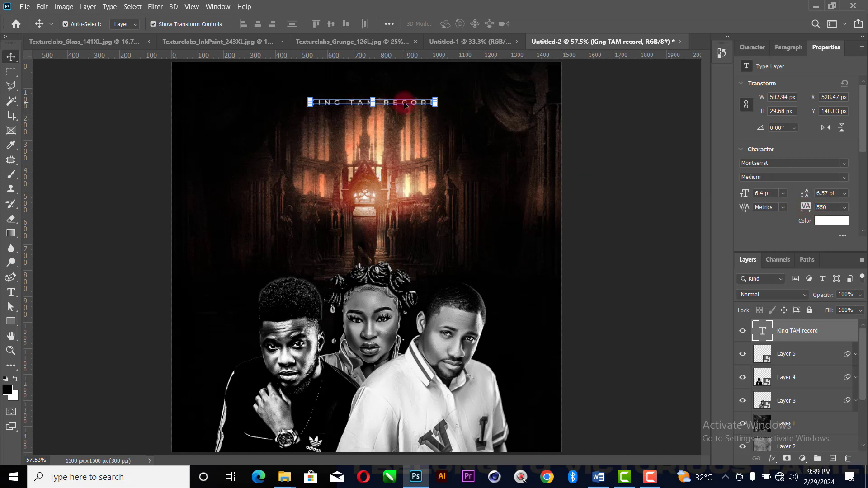
{"action": "left_click_drag", "start_coordinate": [405, 104], "coordinate": [398, 105]}
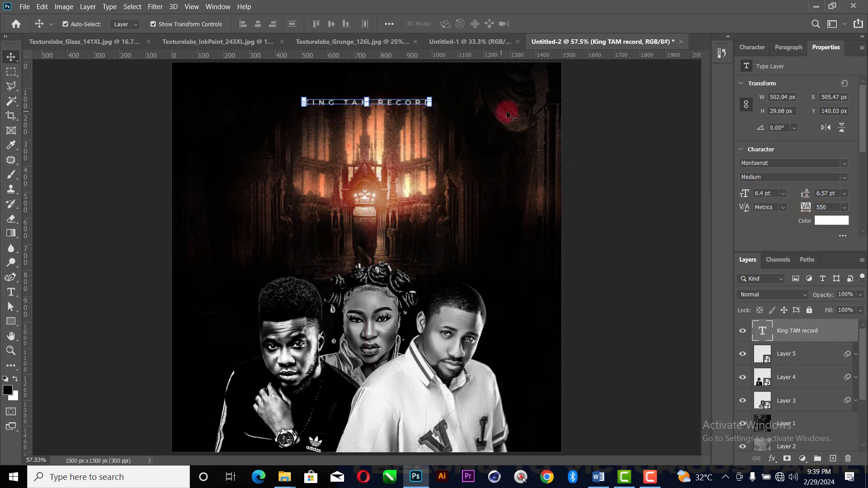
{"action": "left_click", "coordinate": [612, 116]}
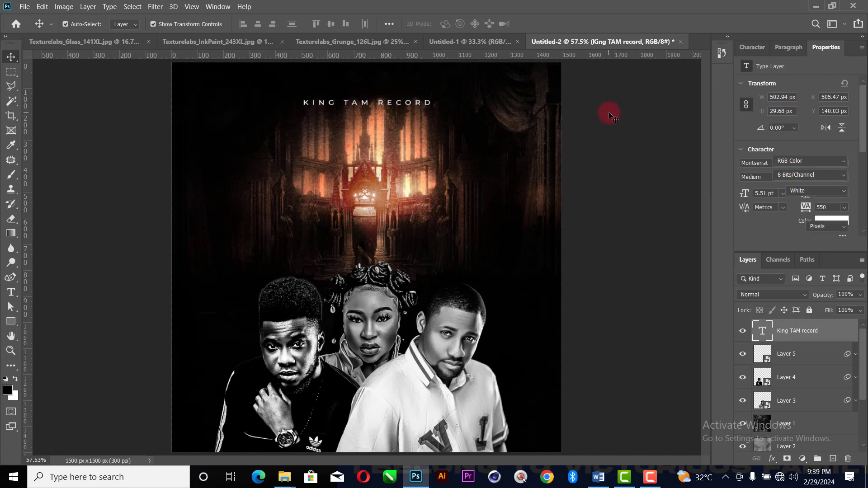
Switch to Word, copy the line "King TAM ft Meddy x Jayn Phoenix" from Document1, and return to Photoshop
{"action": "left_click", "coordinate": [593, 484]}
{"action": "left_click_drag", "start_coordinate": [400, 243], "coordinate": [232, 243]}
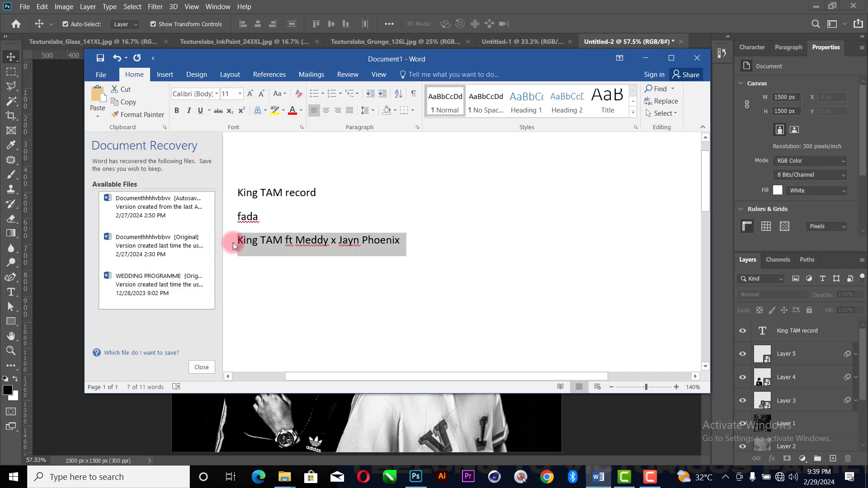
{"action": "left_click", "coordinate": [63, 357]}
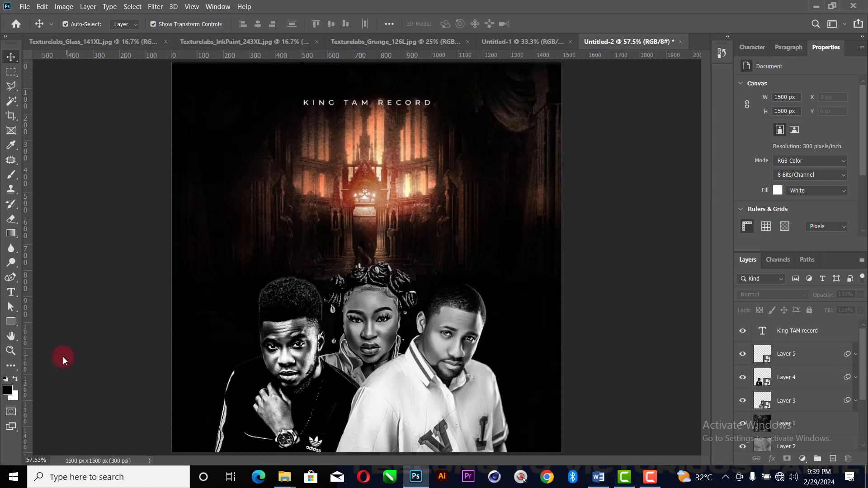
Add the text "King TAM ft Meddy x Jayn Phoenix" and centre it across the lower part of the portraits
{"action": "key", "text": "t"}
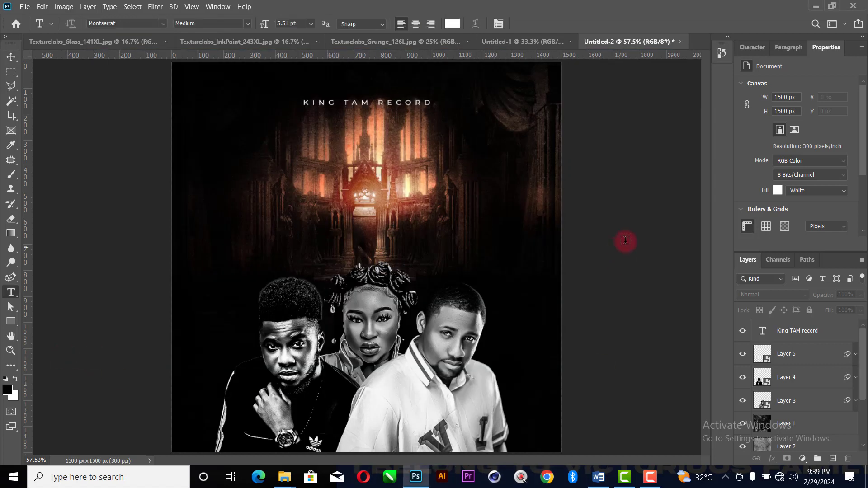
{"action": "left_click", "coordinate": [284, 208]}
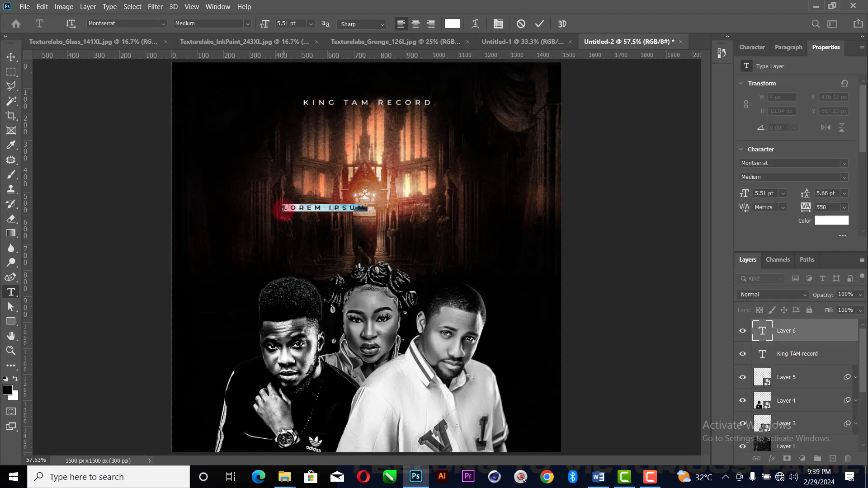
{"action": "type", "text": "KING TAM FT MEDDY X JAYN PHOENIX"}
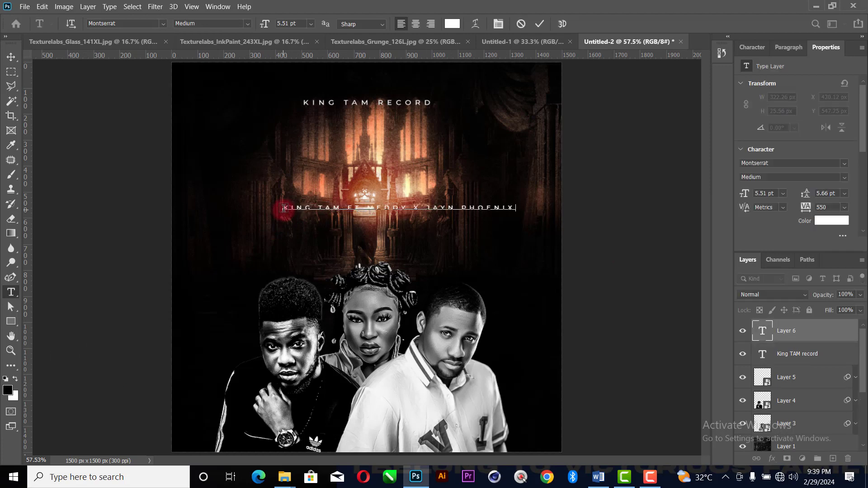
{"action": "left_click", "coordinate": [539, 24]}
{"action": "left_click", "coordinate": [10, 58]}
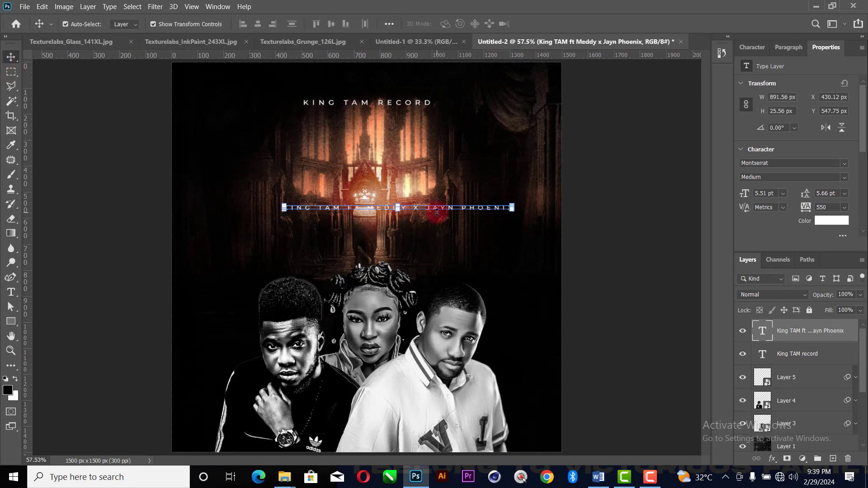
{"action": "left_click_drag", "start_coordinate": [438, 208], "coordinate": [406, 425]}
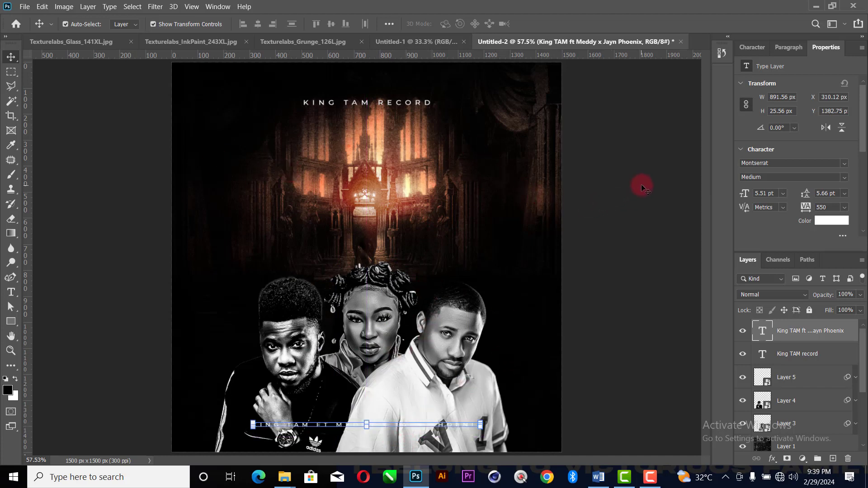
Switch to Word, copy the word "fada" from Document1, and return to Photoshop
{"action": "left_click", "coordinate": [597, 477]}
{"action": "mouse_move", "coordinate": [244, 216]}
{"action": "left_mouse_down"}
{"action": "mouse_move", "coordinate": [231, 219]}
{"action": "mouse_move", "coordinate": [243, 229]}
{"action": "left_mouse_up"}
{"action": "key", "text": "ctrl+c"}
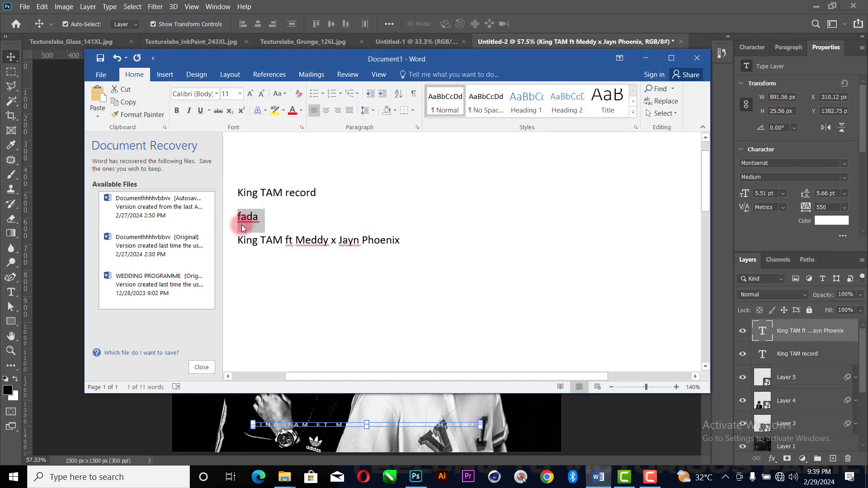
{"action": "key", "text": "alt+Tab"}
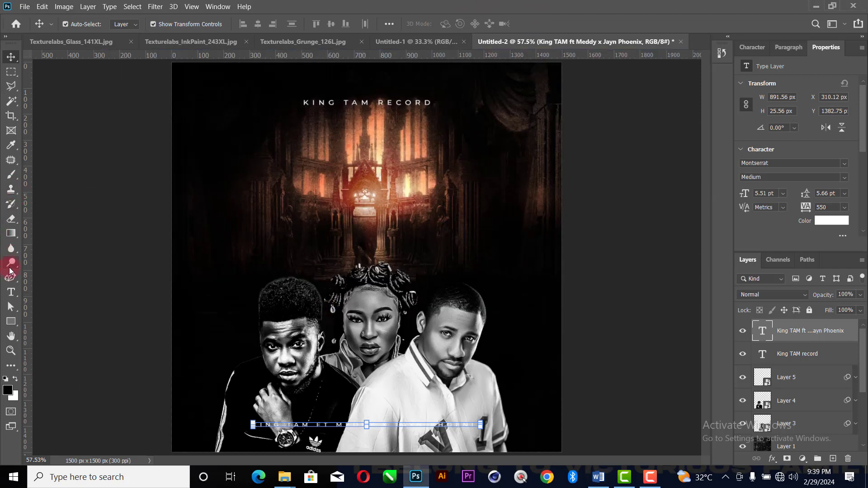
Add the text "fada" over the church interior, commit it, and turn off All Caps for it
{"action": "left_click", "coordinate": [11, 292]}
{"action": "left_click", "coordinate": [266, 197]}
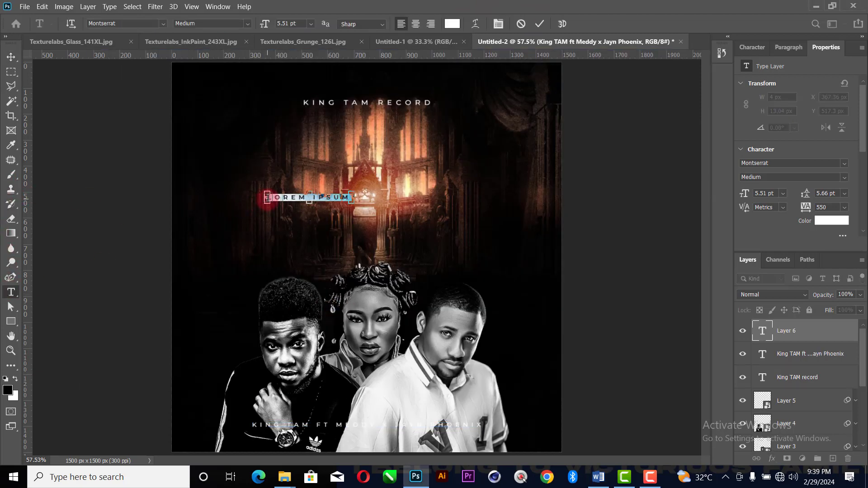
{"action": "key", "text": "ctrl+v"}
{"action": "left_click", "coordinate": [539, 24]}
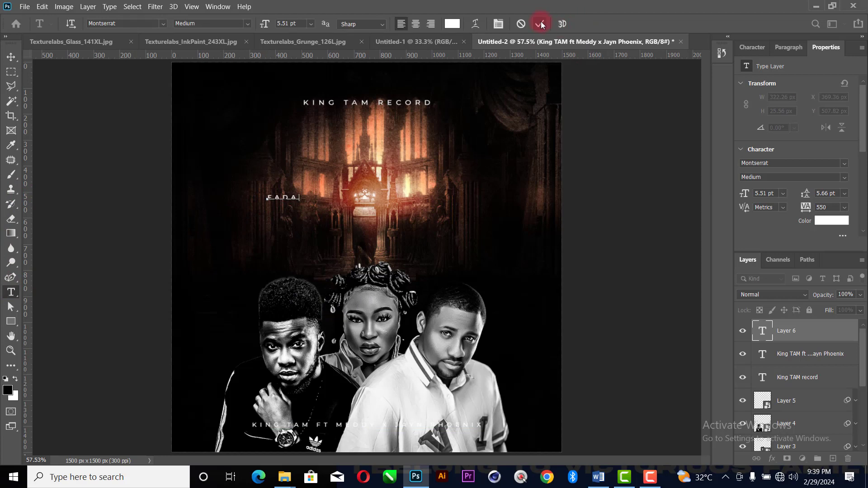
{"action": "scroll", "coordinate": [792, 180], "scroll_direction": "down", "scroll_amount": 5}
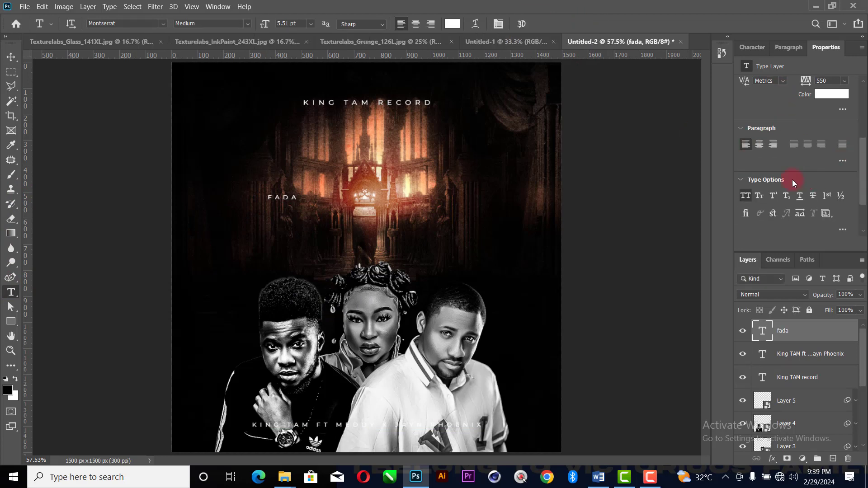
{"action": "left_click", "coordinate": [11, 57]}
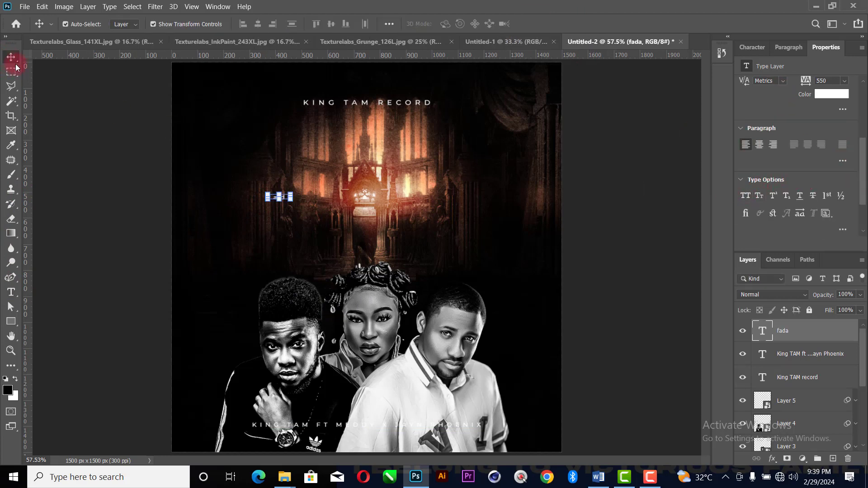
Set the "fada" text's tracking to -50 and enlarge it to about 88 pt across the church windows
{"action": "scroll", "coordinate": [828, 143], "scroll_direction": "up", "scroll_amount": 2}
{"action": "scroll", "coordinate": [828, 142], "scroll_direction": "up", "scroll_amount": 2}
{"action": "left_click", "coordinate": [844, 135]}
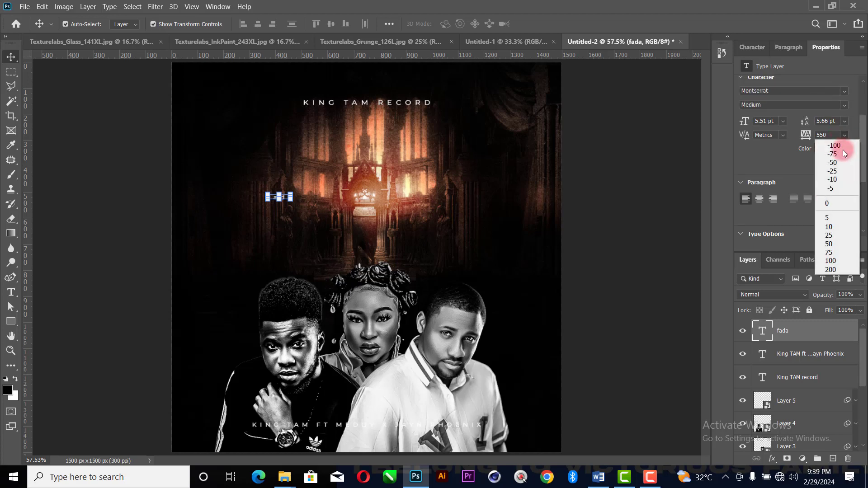
{"action": "left_click", "coordinate": [833, 162]}
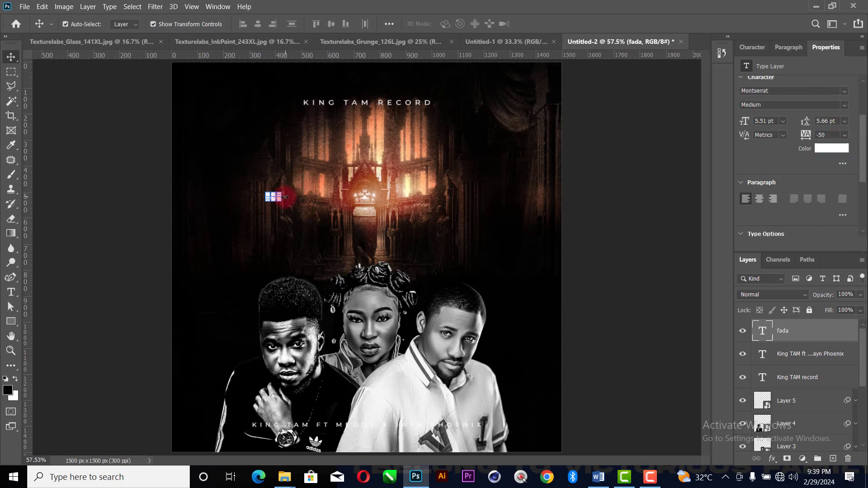
{"action": "left_click_drag", "start_coordinate": [293, 197], "coordinate": [466, 196]}
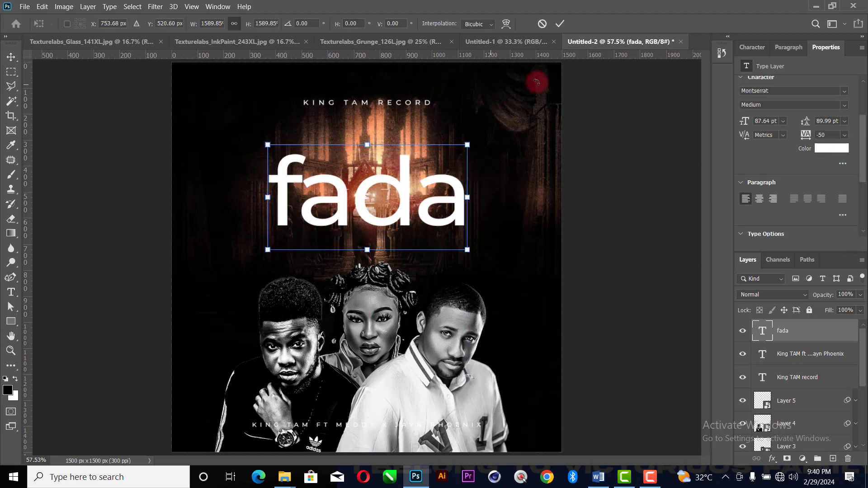
{"action": "left_click", "coordinate": [559, 23]}
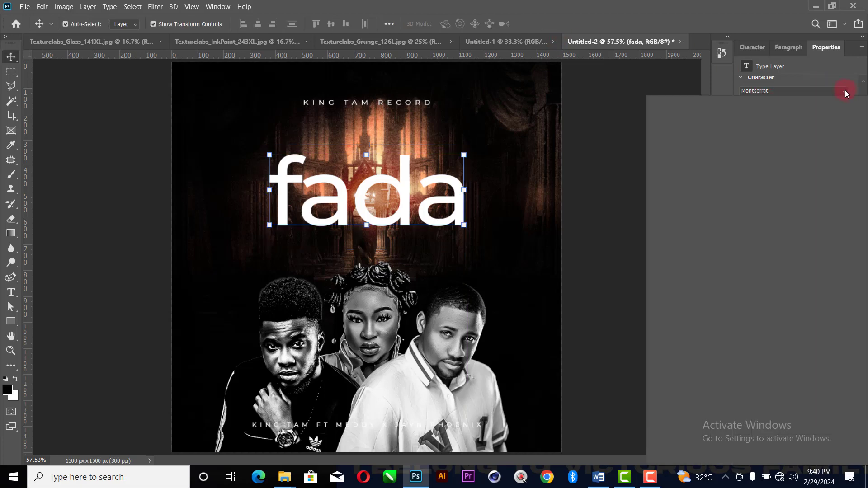
Browse the bold typefaces for the "fada" text and set its font to Old English Text MT Regular
{"action": "left_click", "coordinate": [844, 91]}
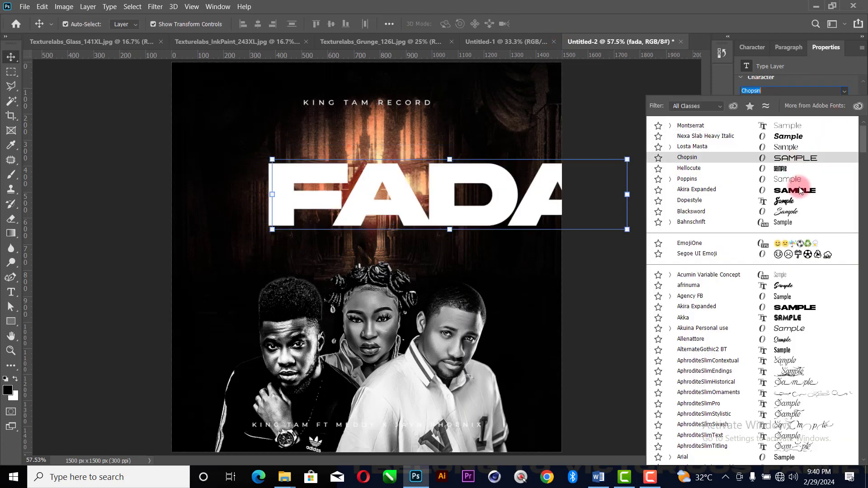
{"action": "scroll", "coordinate": [799, 192], "scroll_direction": "down", "scroll_amount": 5}
{"action": "scroll", "coordinate": [799, 221], "scroll_direction": "down", "scroll_amount": 4}
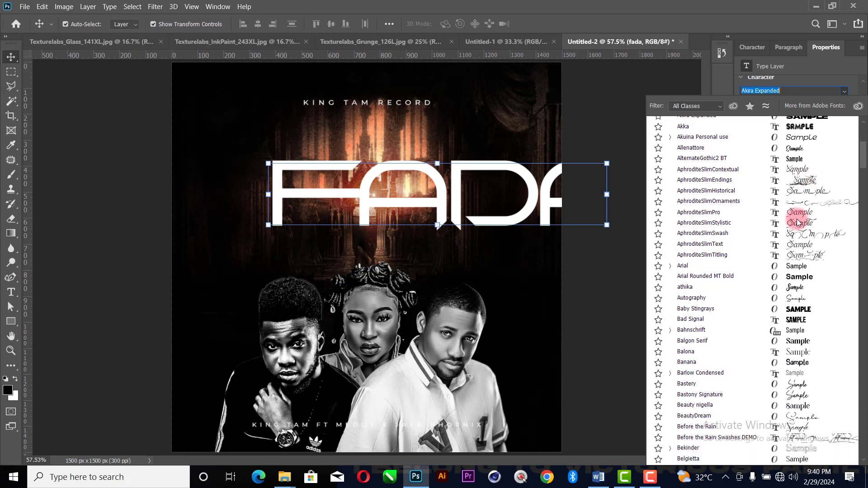
{"action": "type", "text": "olas"}
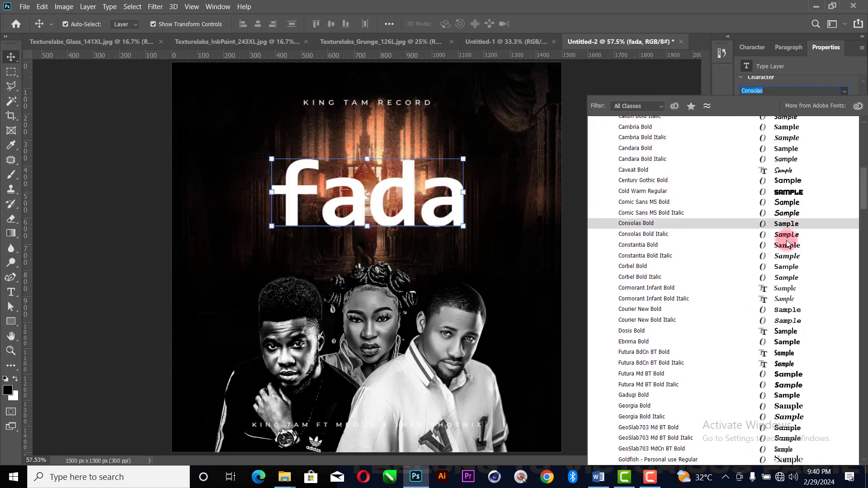
{"action": "scroll", "coordinate": [786, 247], "scroll_direction": "down", "scroll_amount": 20}
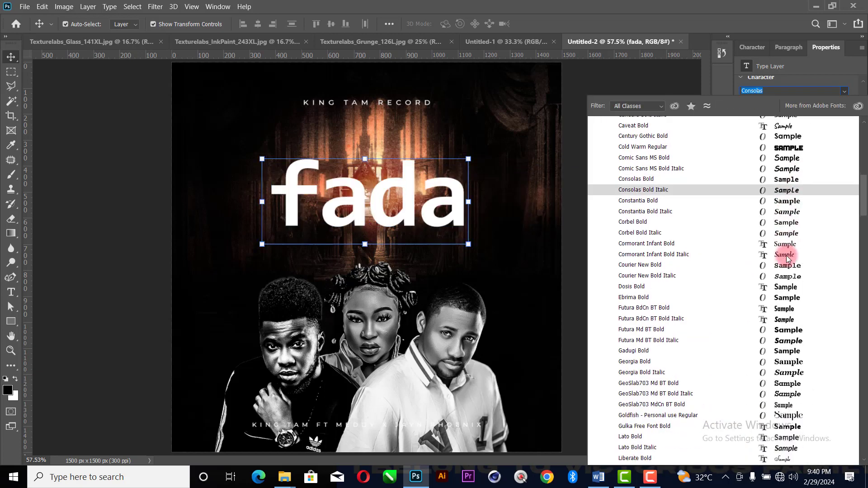
{"action": "scroll", "coordinate": [768, 253], "scroll_direction": "down", "scroll_amount": 5}
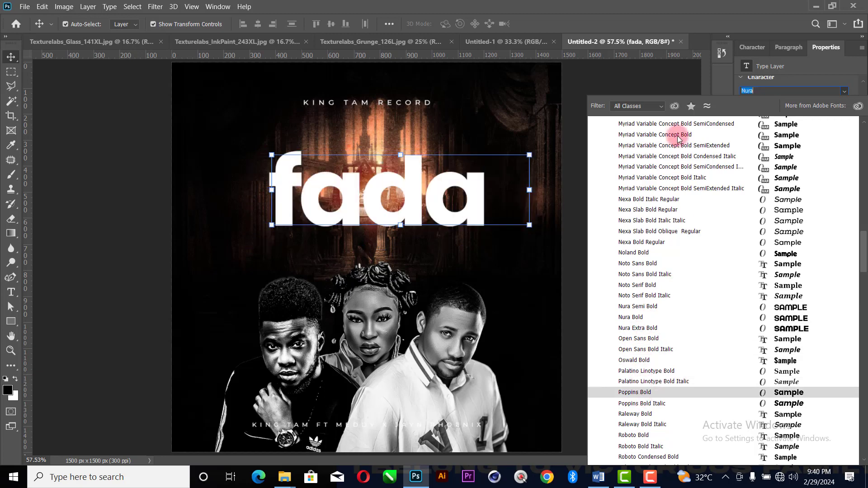
{"action": "left_click_drag", "start_coordinate": [862, 276], "coordinate": [854, 111]}
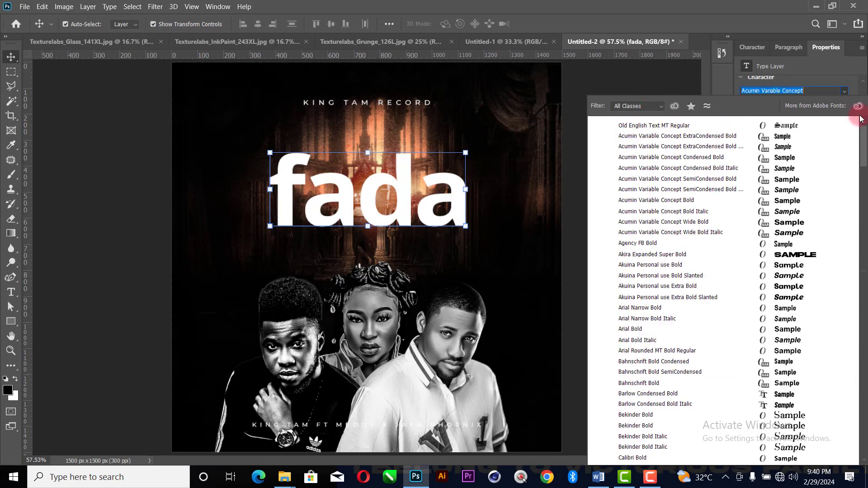
{"action": "left_click", "coordinate": [687, 124]}
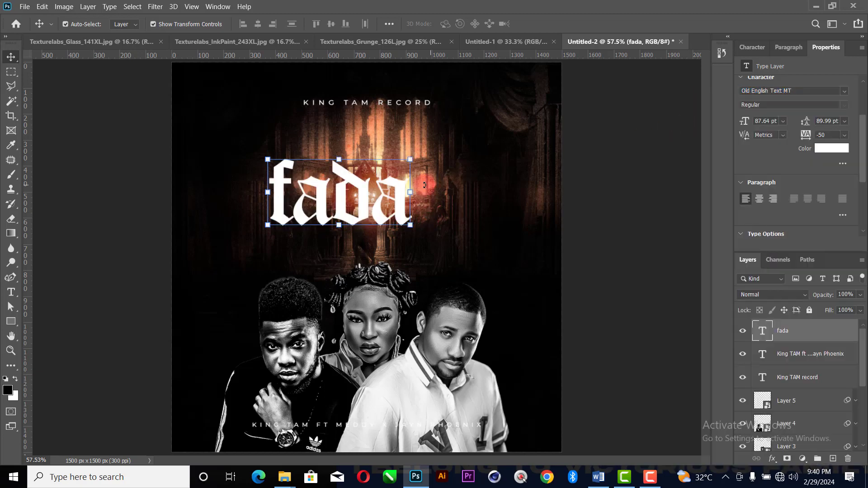
Enlarge the "fada" title to about 159 pt, centre it over the church interior above the portraits, and commit the transform
{"action": "key", "text": "ctrl+t"}
{"action": "left_click_drag", "start_coordinate": [412, 183], "coordinate": [468, 182]}
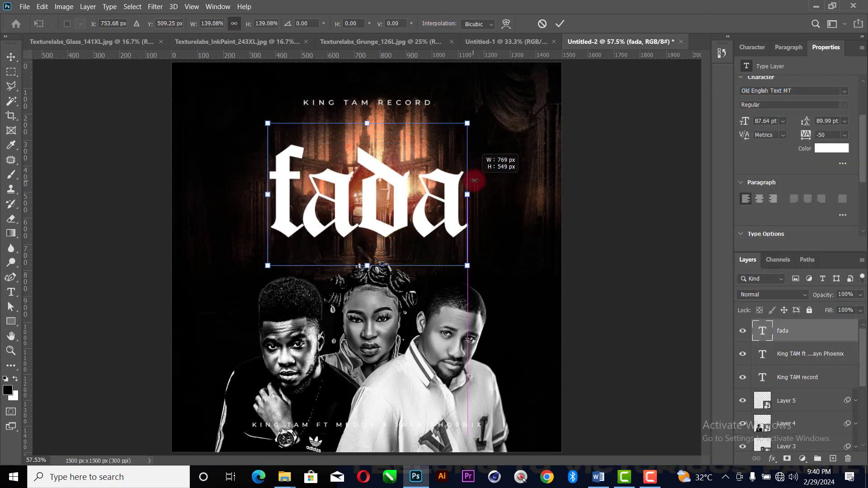
{"action": "left_click_drag", "start_coordinate": [256, 194], "coordinate": [235, 195]}
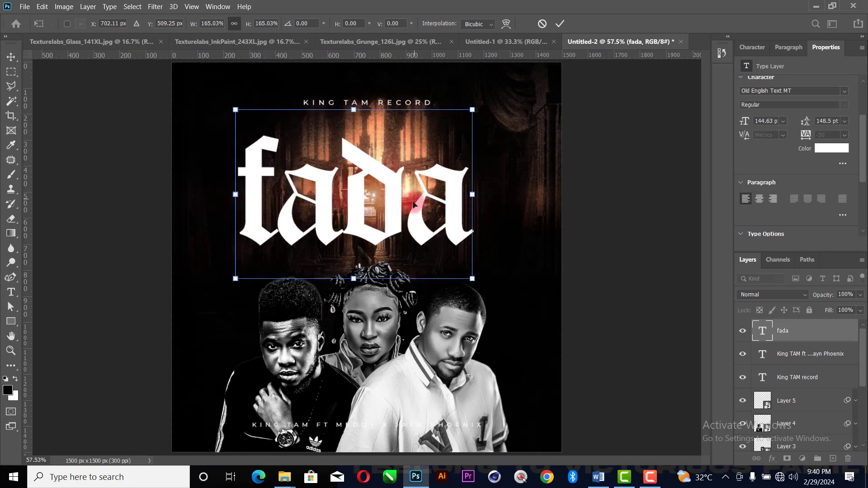
{"action": "mouse_move", "coordinate": [416, 204]}
{"action": "left_mouse_down"}
{"action": "mouse_move", "coordinate": [419, 224]}
{"action": "mouse_move", "coordinate": [417, 213]}
{"action": "left_mouse_up"}
{"action": "left_click_drag", "start_coordinate": [487, 204], "coordinate": [498, 202]}
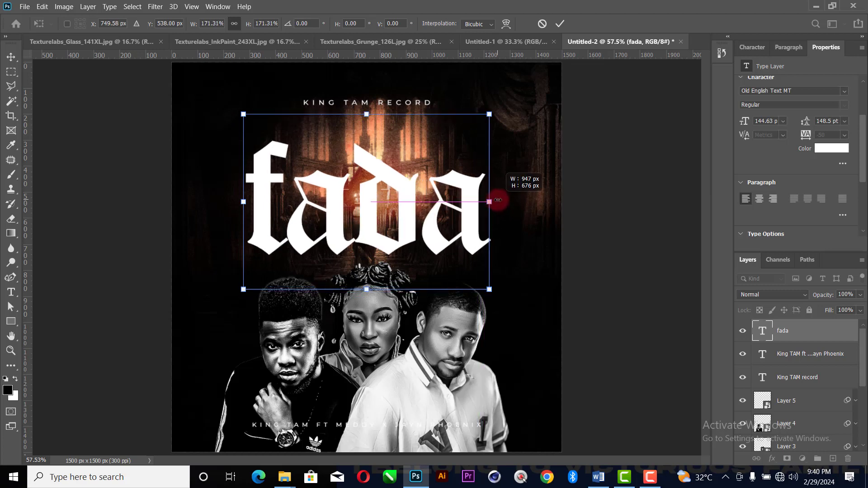
{"action": "left_click_drag", "start_coordinate": [236, 202], "coordinate": [228, 201]}
{"action": "left_click", "coordinate": [556, 26]}
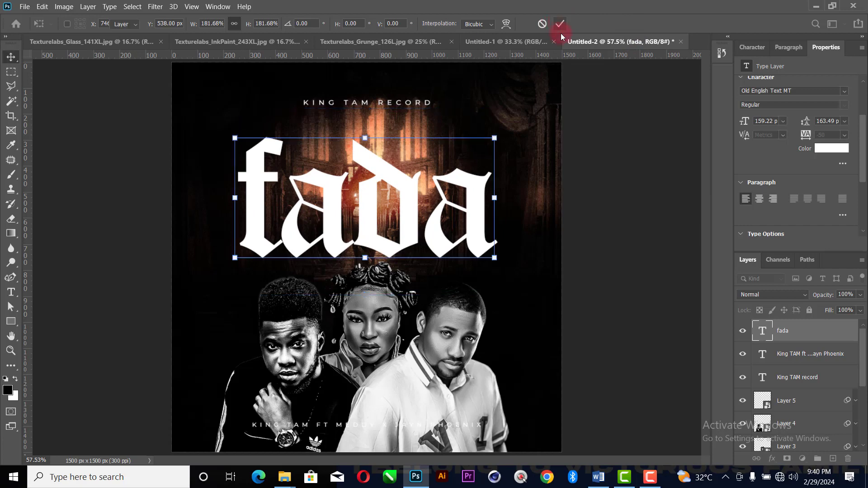
Add a Bevel & Emboss effect to the "fada" layer with the Chisel Hard technique and a size of 62 px
{"action": "right_click", "coordinate": [810, 335]}
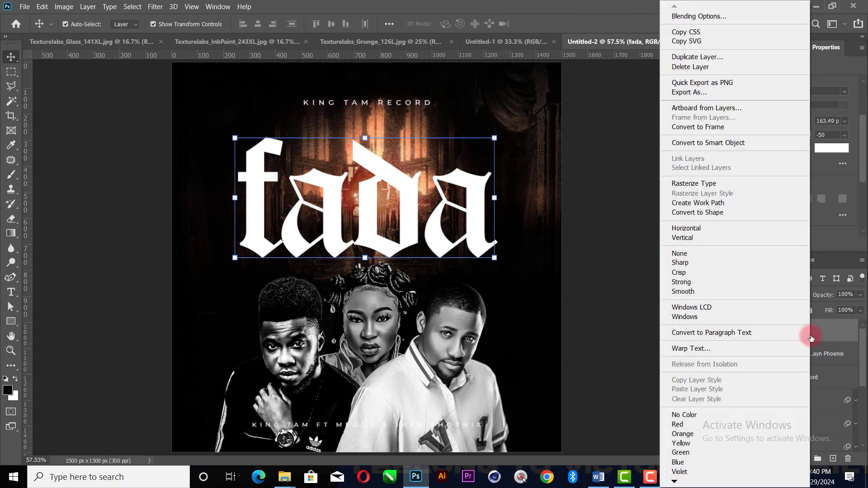
{"action": "left_click", "coordinate": [714, 9]}
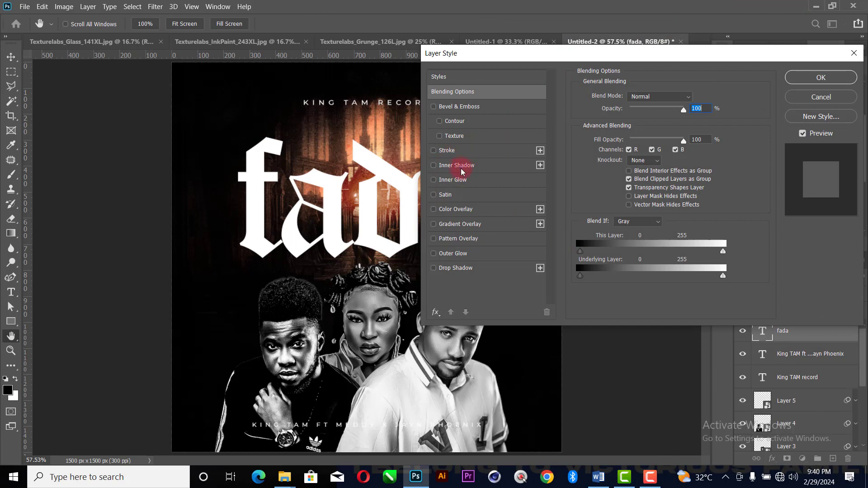
{"action": "left_click", "coordinate": [445, 107]}
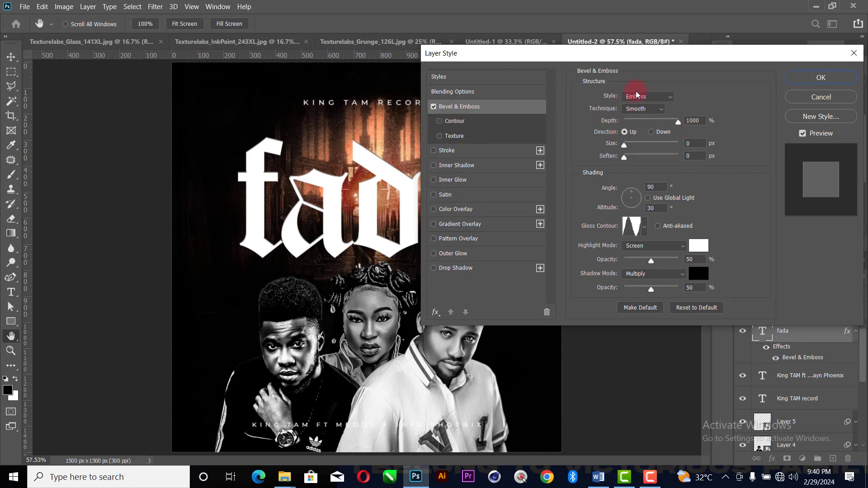
{"action": "left_click_drag", "start_coordinate": [624, 146], "coordinate": [511, 165]}
{"action": "left_click", "coordinate": [625, 158]}
{"action": "left_click", "coordinate": [651, 113]}
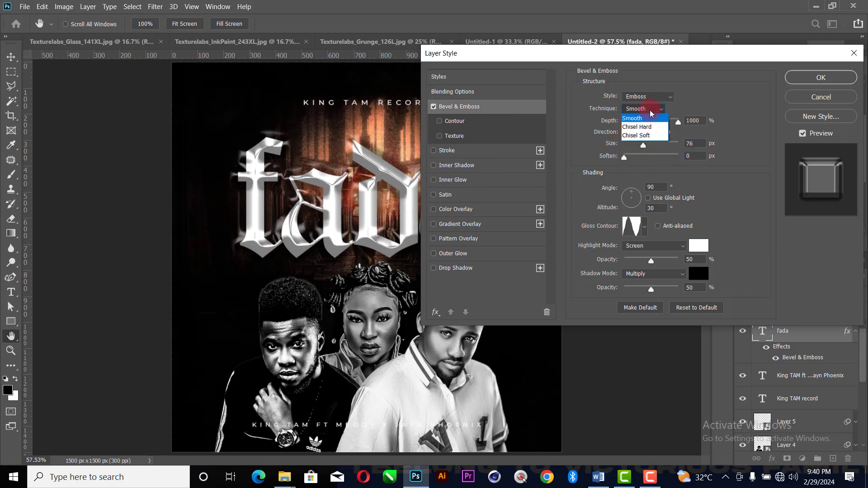
{"action": "left_click", "coordinate": [651, 131]}
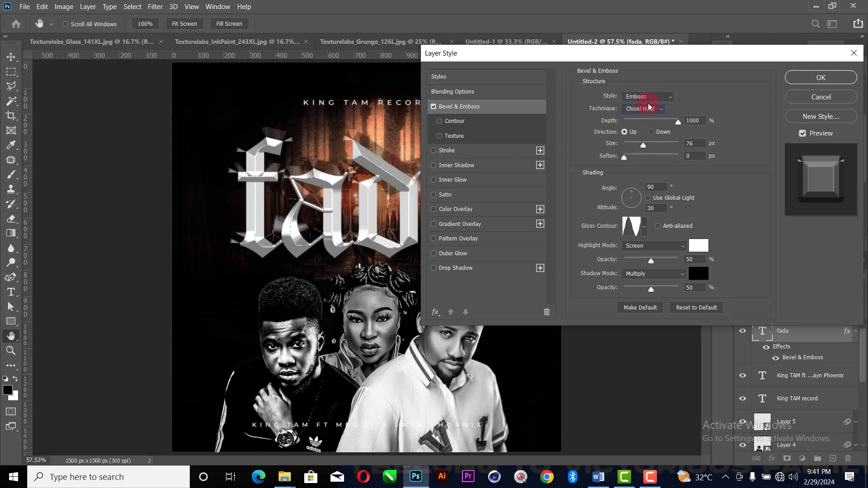
{"action": "left_click_drag", "start_coordinate": [643, 144], "coordinate": [535, 167]}
{"action": "left_click", "coordinate": [626, 157]}
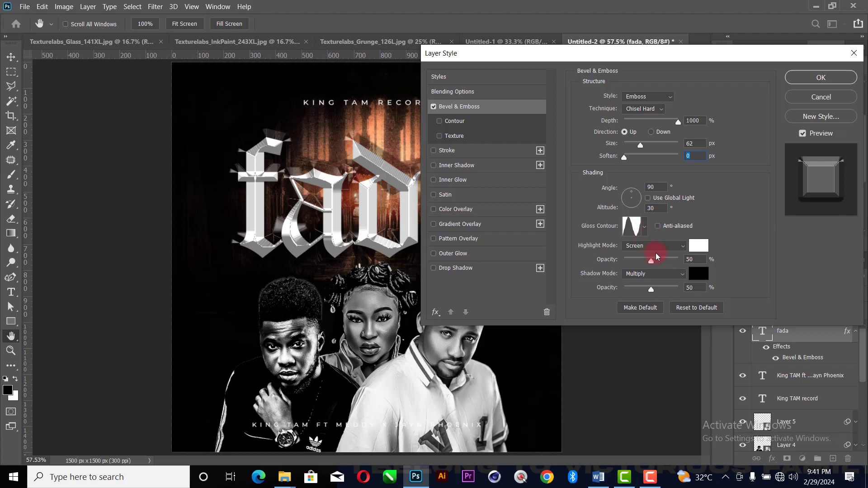
Set the bevel highlight to dark brown 44291c sampled from the church background, with 60% highlight opacity
{"action": "left_click", "coordinate": [702, 252]}
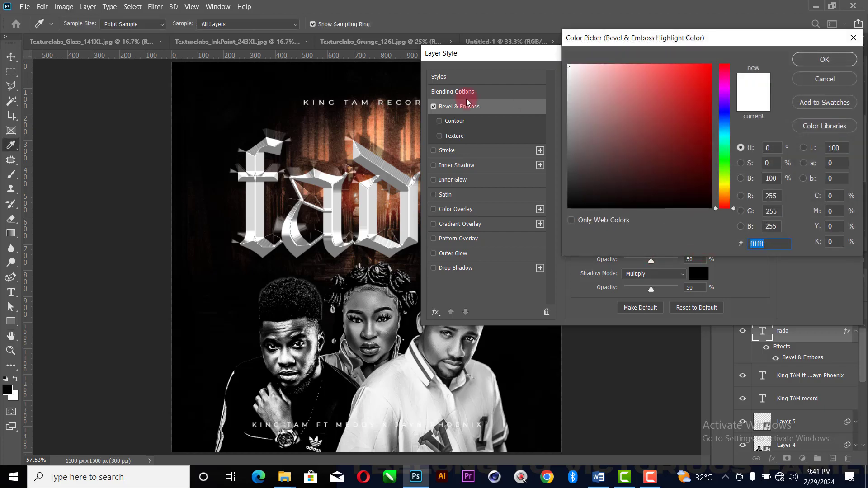
{"action": "left_click", "coordinate": [396, 129]}
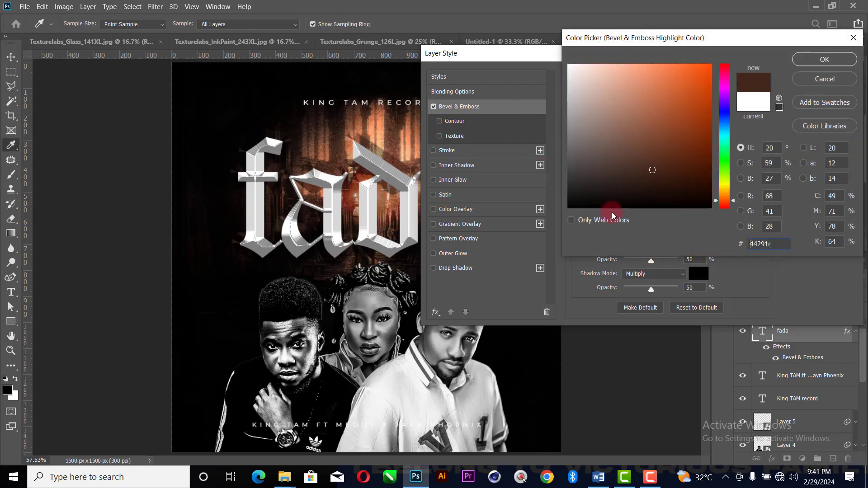
{"action": "left_click", "coordinate": [826, 61]}
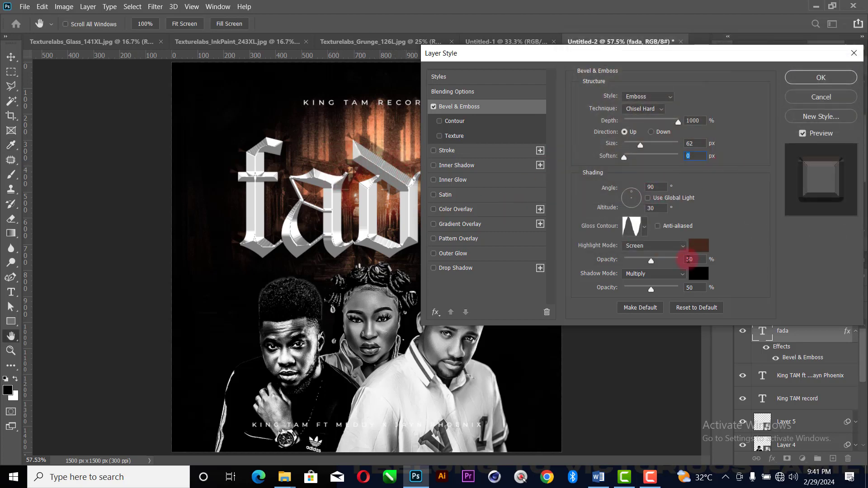
{"action": "left_click_drag", "start_coordinate": [651, 264], "coordinate": [658, 267]}
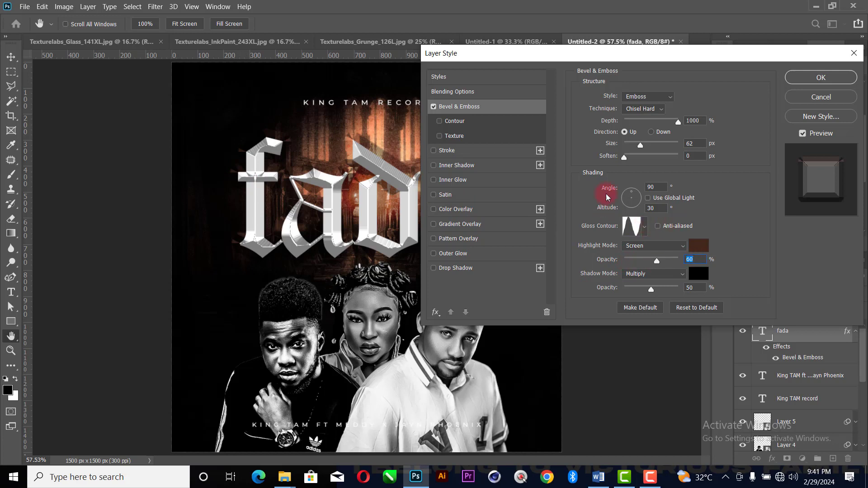
Enable Contour for the bevel, and try the Texture option before turning it back off
{"action": "left_click", "coordinate": [439, 122]}
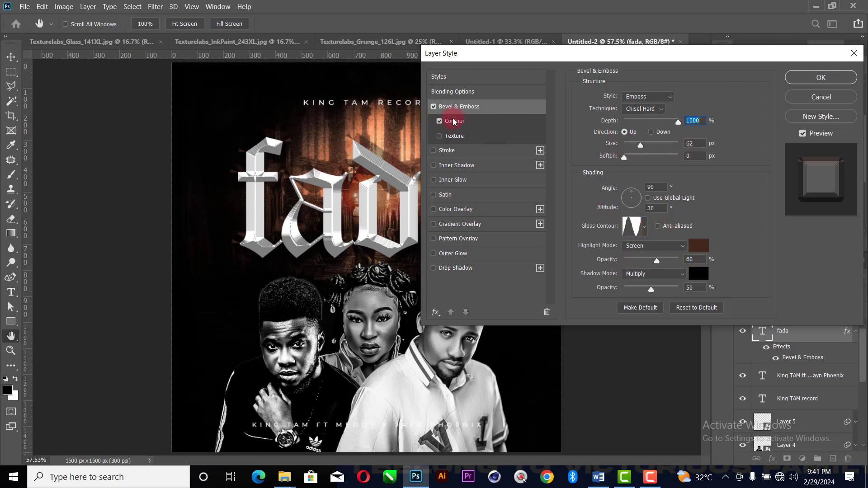
{"action": "left_click", "coordinate": [440, 136]}
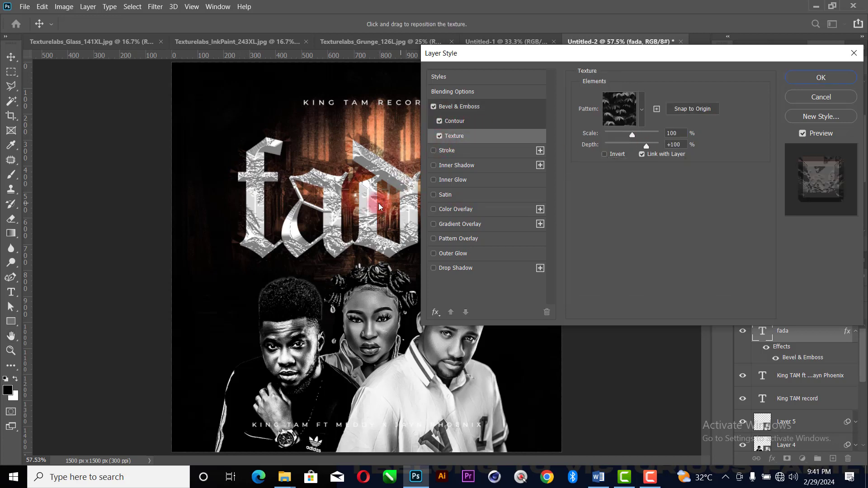
{"action": "left_click", "coordinate": [457, 136]}
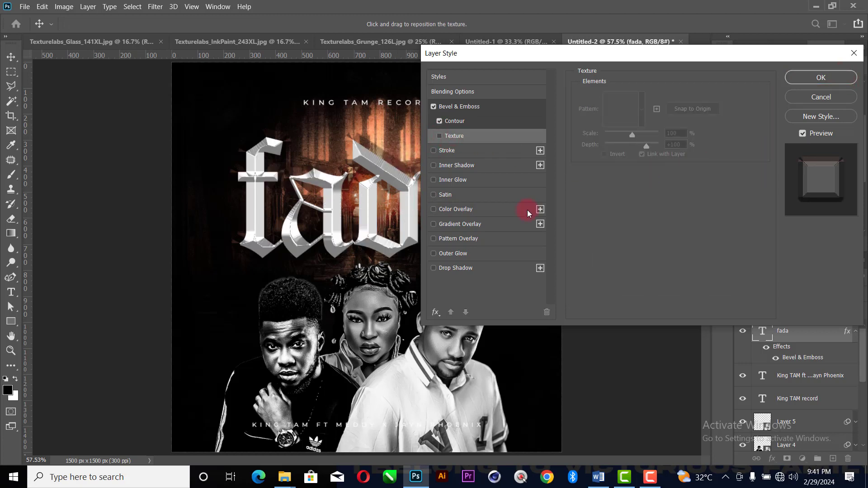
Add a drop shadow to the "fada" text with distance 28 px and size about 38 px, and apply the layer style
{"action": "left_click", "coordinate": [461, 272]}
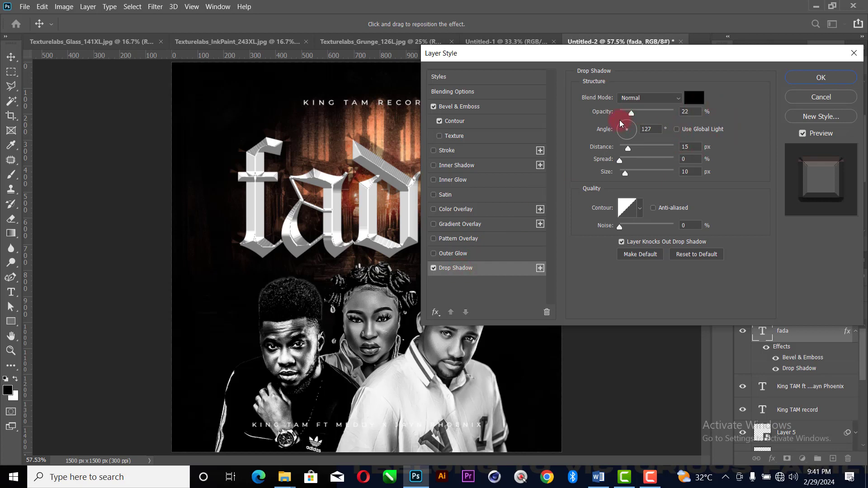
{"action": "left_click", "coordinate": [645, 130]}
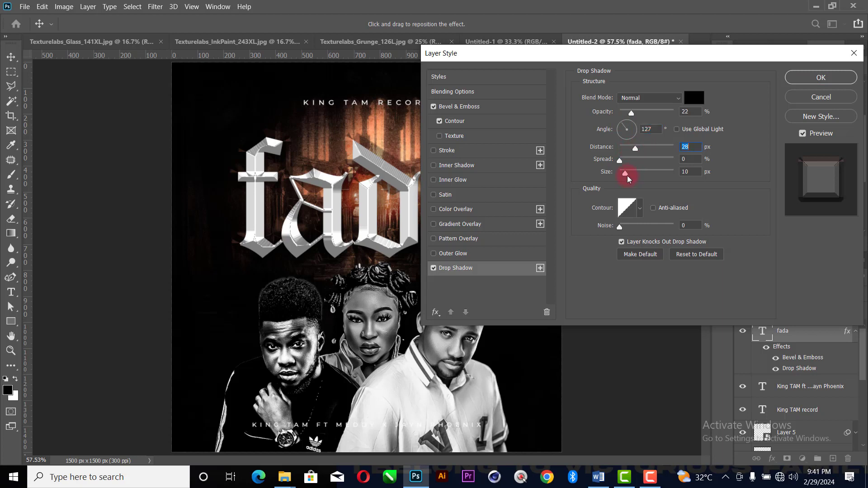
{"action": "left_click_drag", "start_coordinate": [627, 179], "coordinate": [633, 175]}
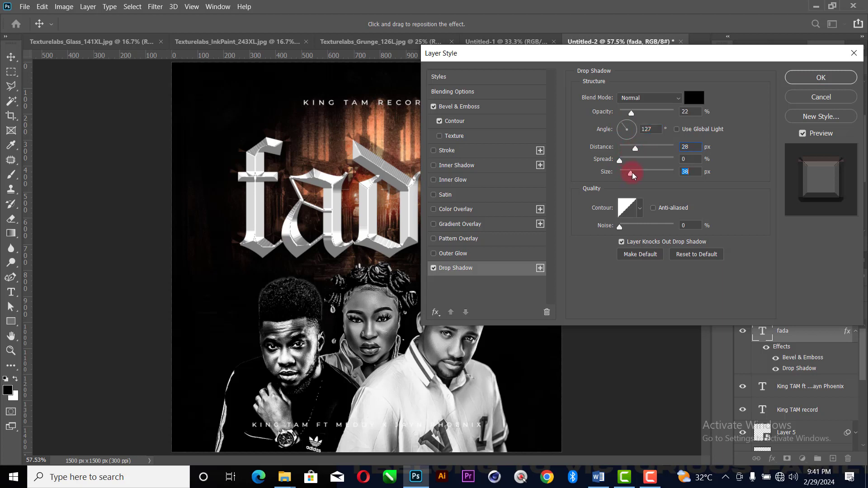
{"action": "left_click", "coordinate": [808, 79]}
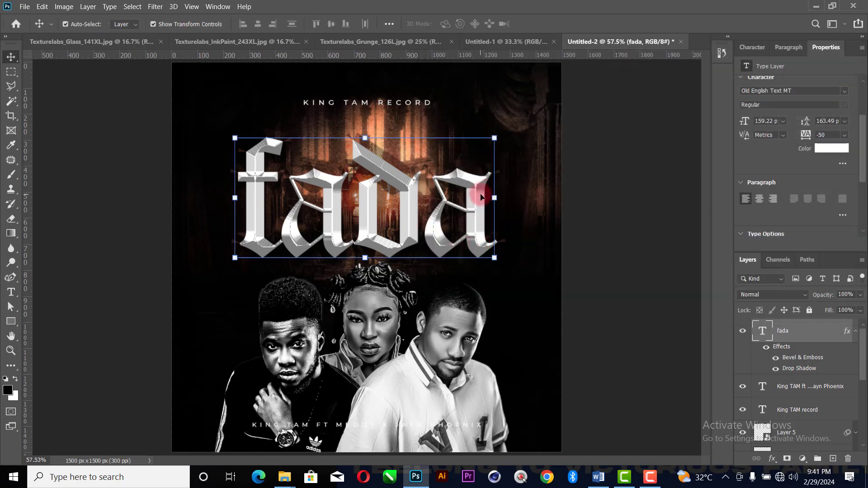
Nudge the "fada" title slightly down towards the heads of the portraits
{"action": "key", "text": "Down"}
{"action": "key", "text": "Down"}
{"action": "key", "text": "Down"}
{"action": "key", "text": "Down"}
{"action": "key", "text": "Down"}
{"action": "key", "text": "Down"}
{"action": "key", "text": "Down"}
{"action": "key", "text": "Down"}
{"action": "key", "text": "Down"}
{"action": "key", "text": "Down"}
{"action": "key", "text": "Down"}
{"action": "key", "text": "Down"}
{"action": "key", "text": "Down"}
{"action": "key", "text": "Down"}
{"action": "key", "text": "Down"}
{"action": "key", "text": "Down"}
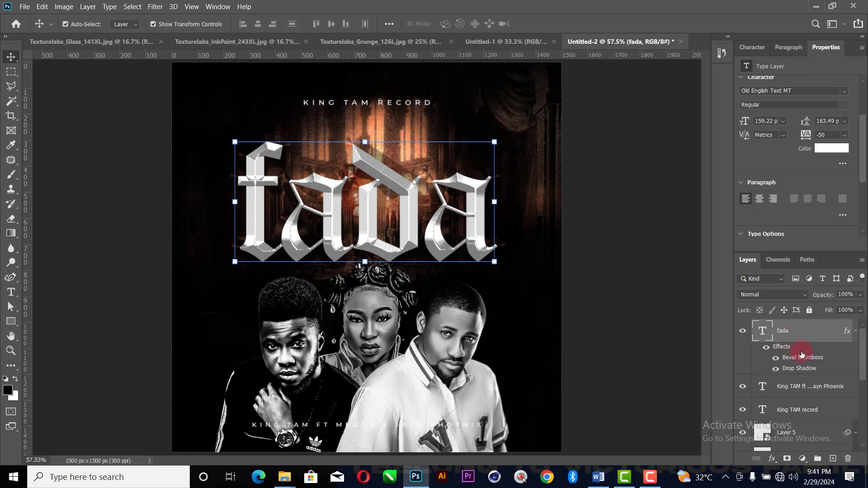
Collapse the title's effects list, select portrait layers 3, 4 and 5, and scale them together to about 101%
{"action": "left_click", "coordinate": [854, 333]}
{"action": "scroll", "coordinate": [792, 418], "scroll_direction": "down", "scroll_amount": 2}
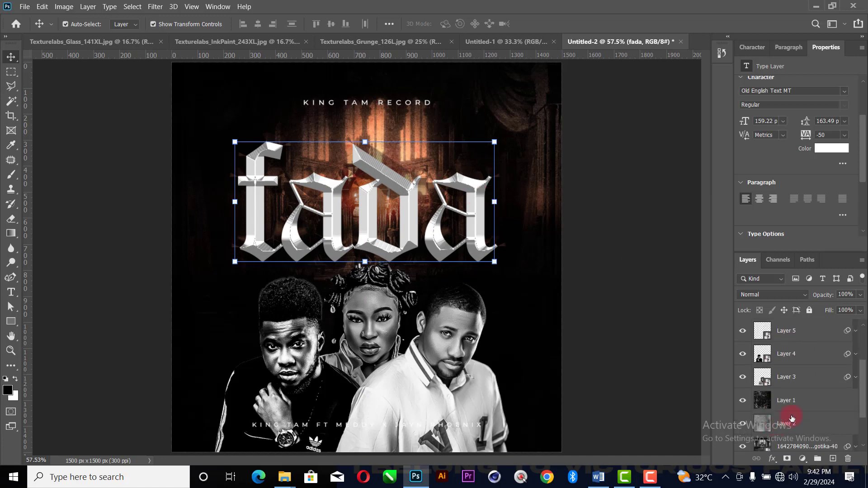
{"action": "left_click", "coordinate": [798, 382]}
{"action": "left_click", "coordinate": [813, 333], "text": "ctrl"}
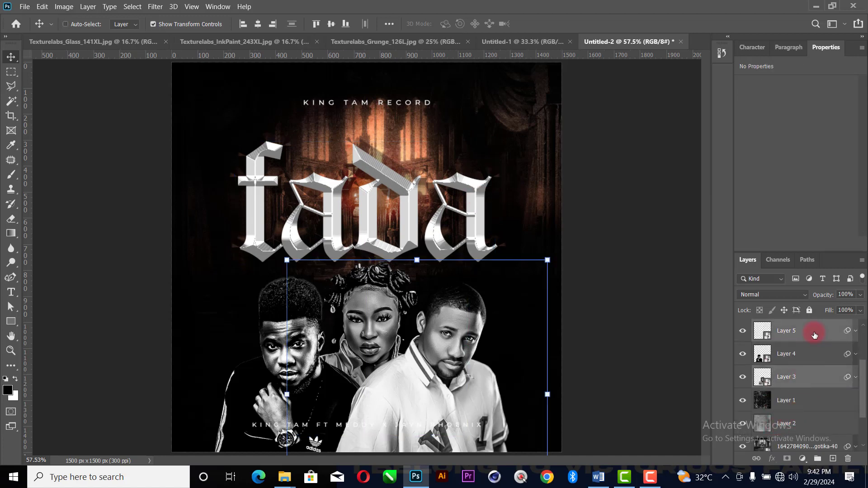
{"action": "left_click", "coordinate": [801, 355], "text": "ctrl"}
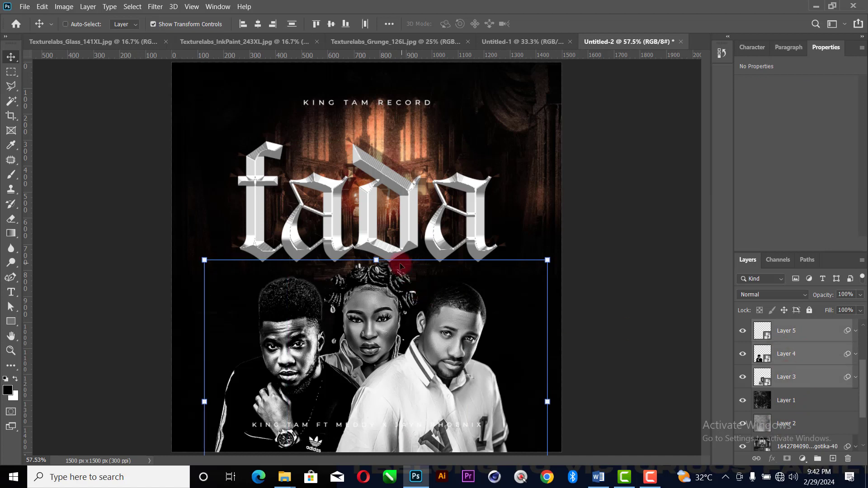
{"action": "left_click", "coordinate": [376, 261]}
{"action": "left_click_drag", "start_coordinate": [376, 260], "coordinate": [377, 257]}
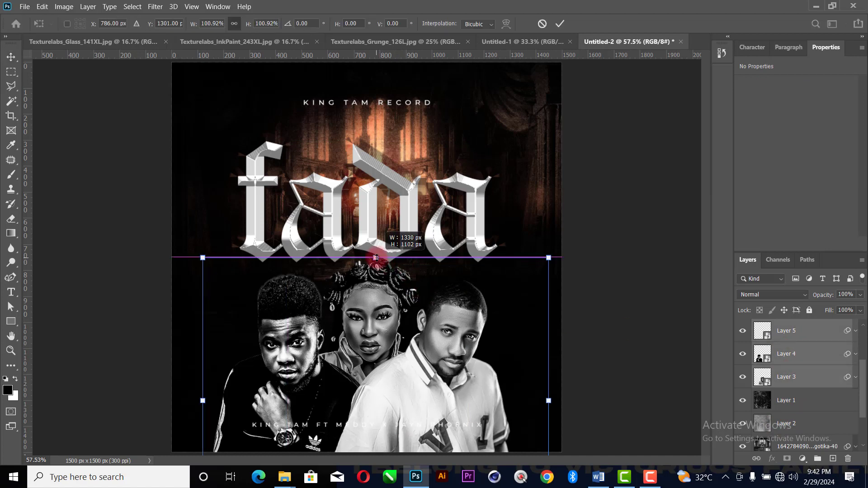
Nudge the three portraits up about 28 px so their heads meet the title, and apply the transform
{"action": "key", "text": "Up"}
{"action": "key", "text": "Up"}
{"action": "key", "text": "Up"}
{"action": "key", "text": "Up"}
{"action": "key", "text": "Up"}
{"action": "key", "text": "Up"}
{"action": "key", "text": "Up"}
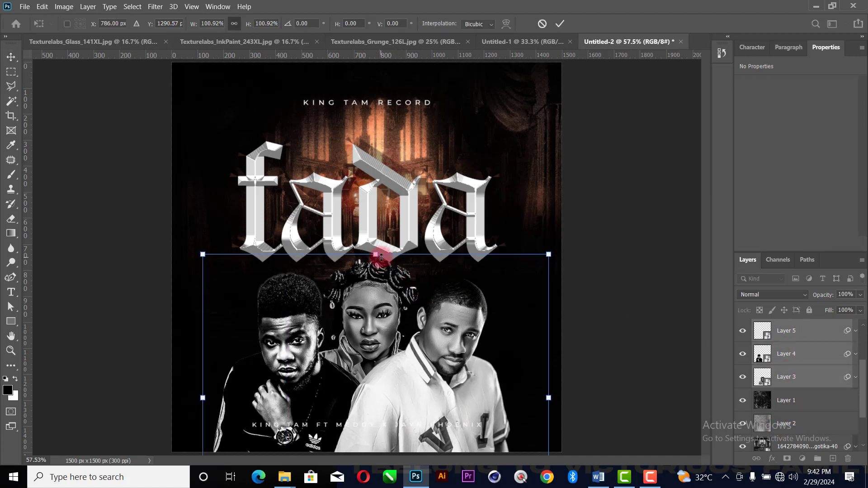
{"action": "key", "text": "Up"}
{"action": "key", "text": "Up"}
{"action": "key", "text": "Up"}
{"action": "key", "text": "Up"}
{"action": "key", "text": "Up"}
{"action": "key", "text": "Up"}
{"action": "key", "text": "Up"}
{"action": "key", "text": "Up"}
{"action": "key", "text": "Up"}
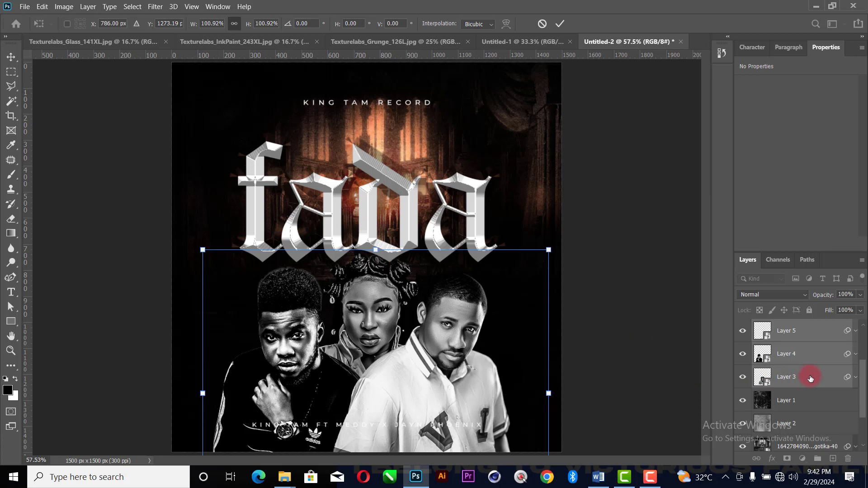
{"action": "key", "text": "Return"}
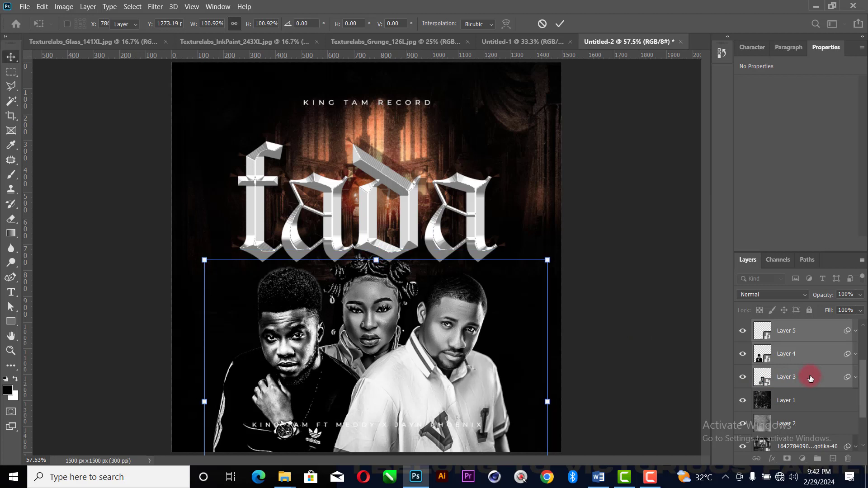
{"action": "left_click", "coordinate": [560, 23]}
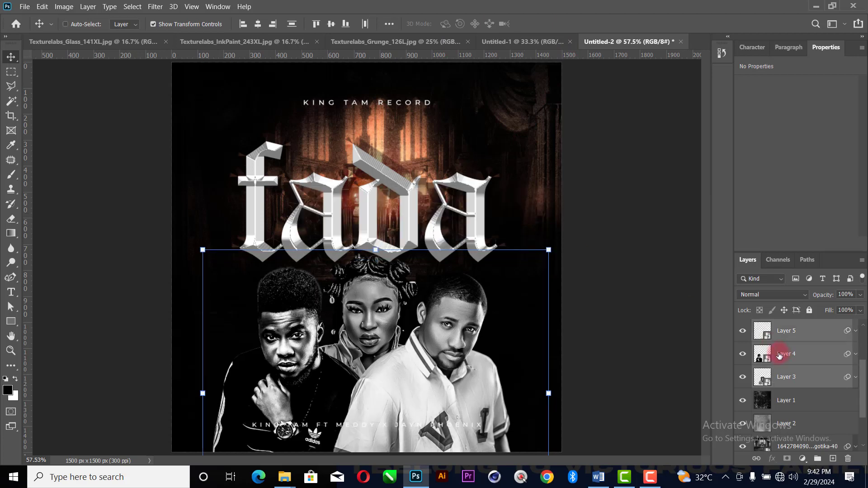
Group the three portrait layers and name the group "pic"
{"action": "key", "text": "ctrl+g"}
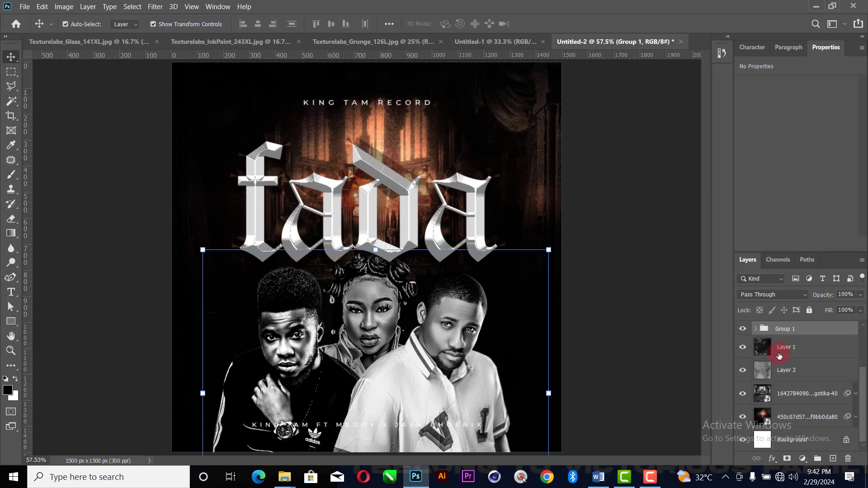
{"action": "double_click", "coordinate": [790, 335]}
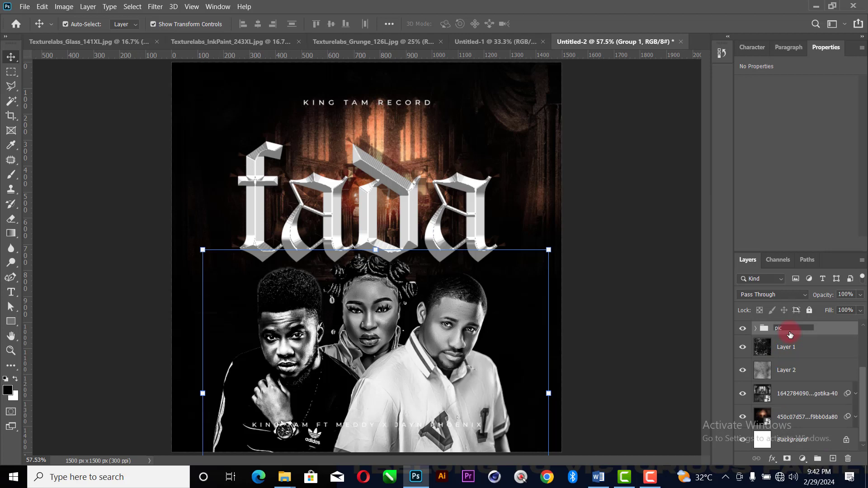
{"action": "key", "text": "Return"}
Move the "pic" group above the "fada" text layer, and place the featured-artists text layer above the group
{"action": "scroll", "coordinate": [787, 333], "scroll_direction": "up", "scroll_amount": 3}
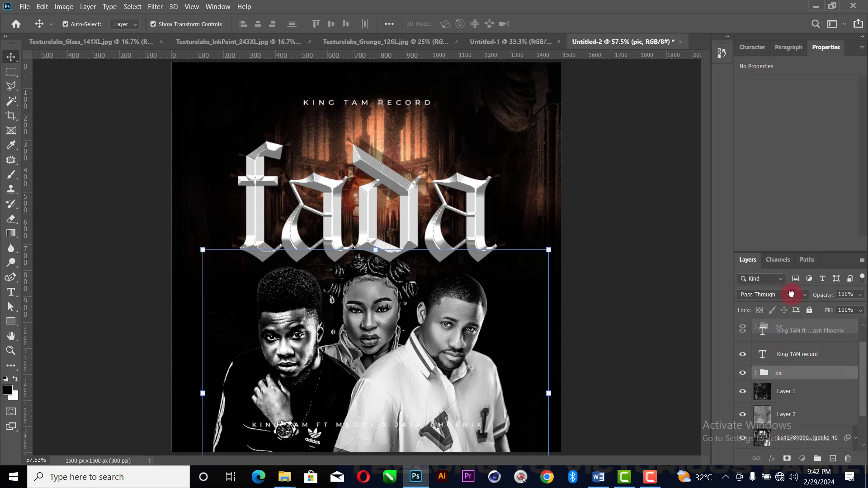
{"action": "left_click_drag", "start_coordinate": [769, 397], "coordinate": [783, 329]}
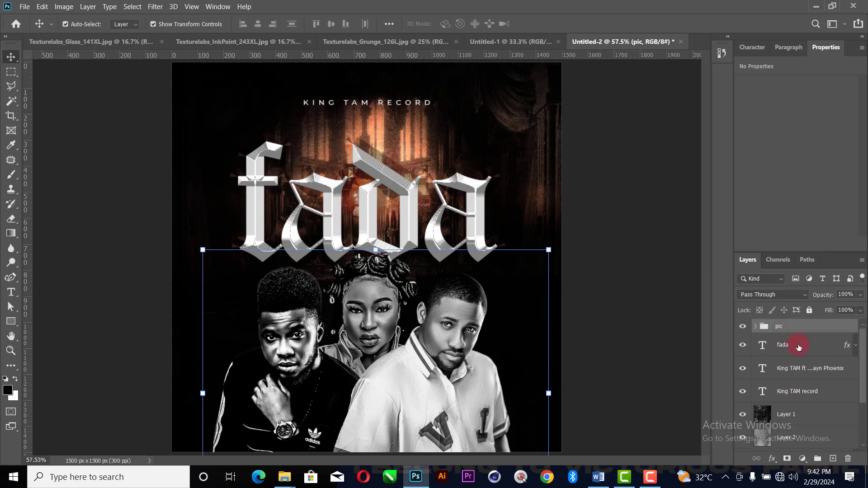
{"action": "left_click_drag", "start_coordinate": [809, 370], "coordinate": [810, 317]}
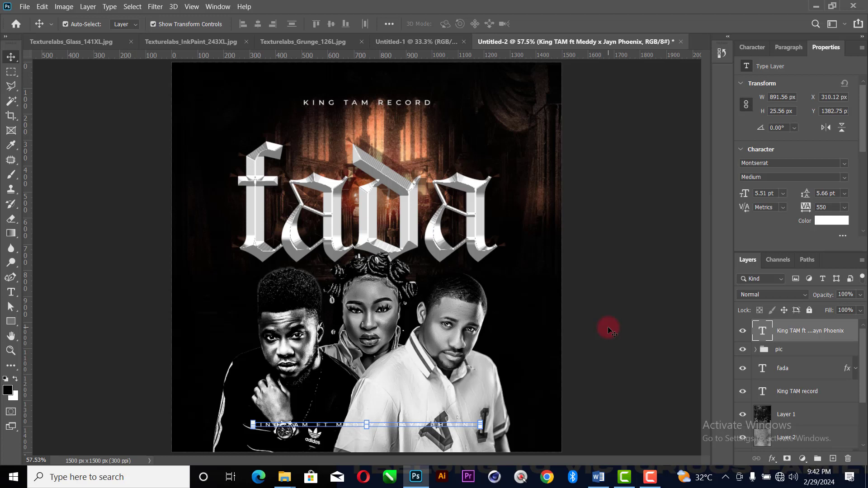
Duplicate the blurred orange glow image layer 450c07d57 and place the copy between the artist text and the "pic" group
{"action": "scroll", "coordinate": [780, 363], "scroll_direction": "down", "scroll_amount": 1}
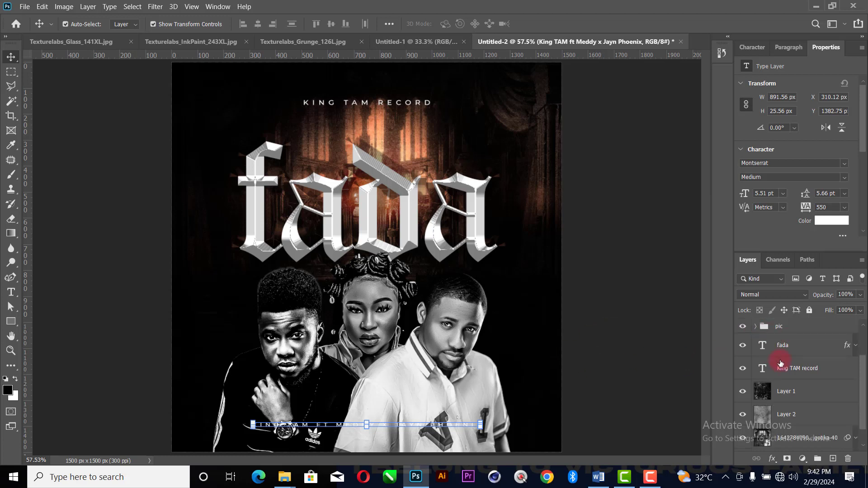
{"action": "scroll", "coordinate": [781, 375], "scroll_direction": "down", "scroll_amount": 2}
{"action": "left_click", "coordinate": [794, 418]}
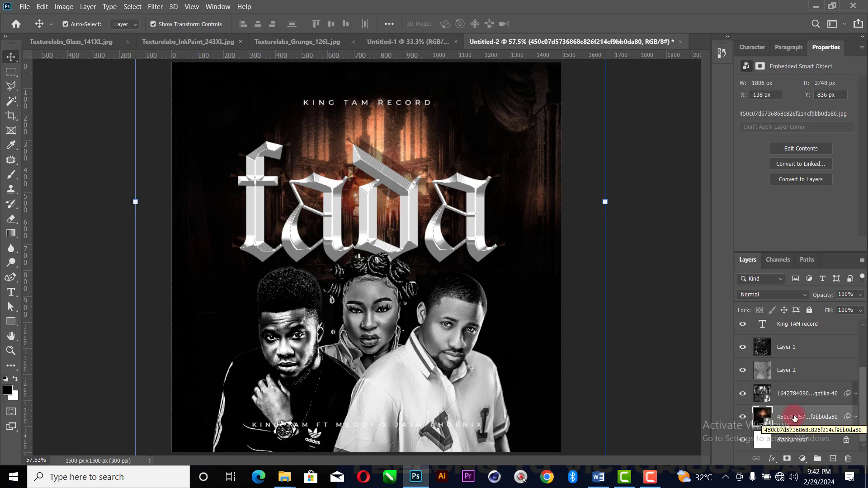
{"action": "key", "text": "ctrl+j"}
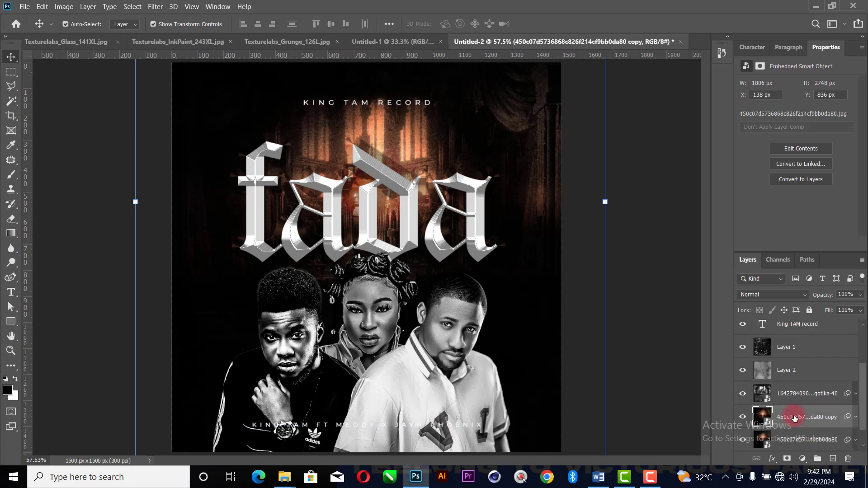
{"action": "left_click_drag", "start_coordinate": [796, 408], "coordinate": [807, 342]}
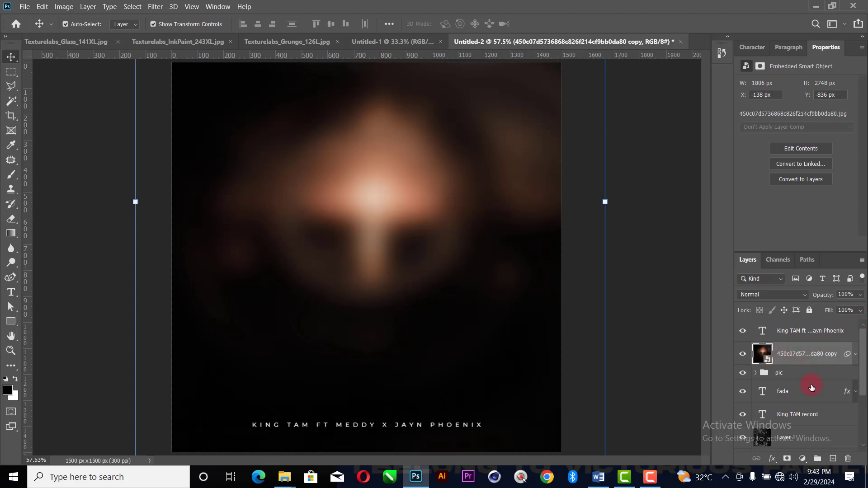
Add a white layer mask to the copied glow image layer above the "pic" group
{"action": "scroll", "coordinate": [803, 408], "scroll_direction": "down", "scroll_amount": 1}
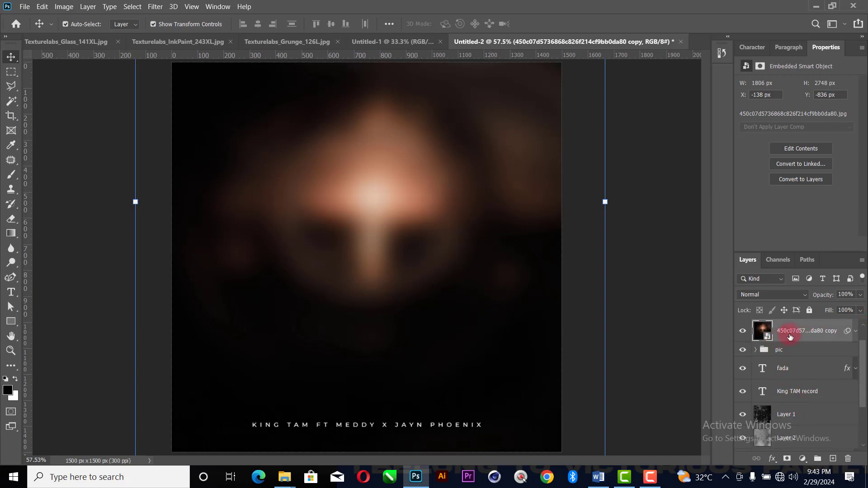
{"action": "left_click", "coordinate": [797, 417]}
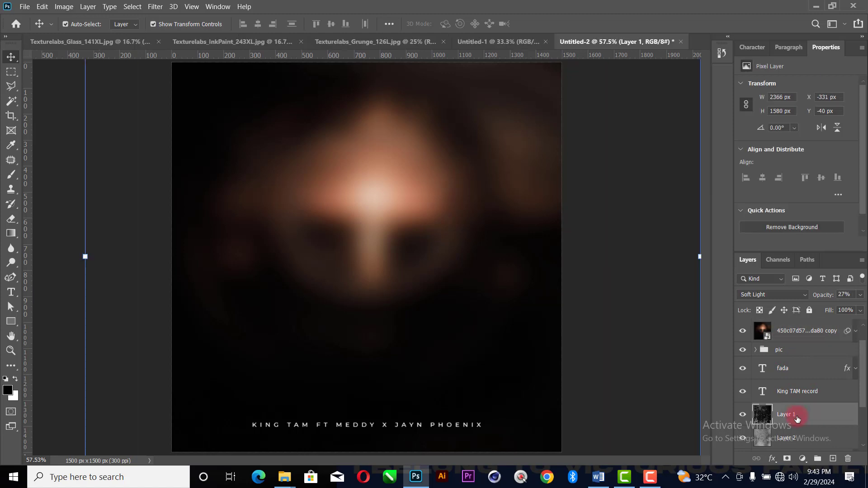
{"action": "scroll", "coordinate": [803, 405], "scroll_direction": "down", "scroll_amount": 3}
{"action": "scroll", "coordinate": [803, 400], "scroll_direction": "up", "scroll_amount": 4}
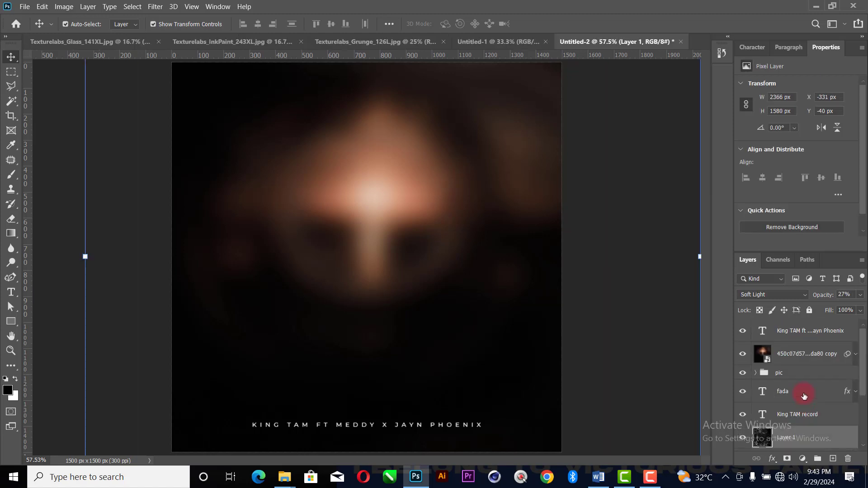
{"action": "left_click", "coordinate": [789, 356]}
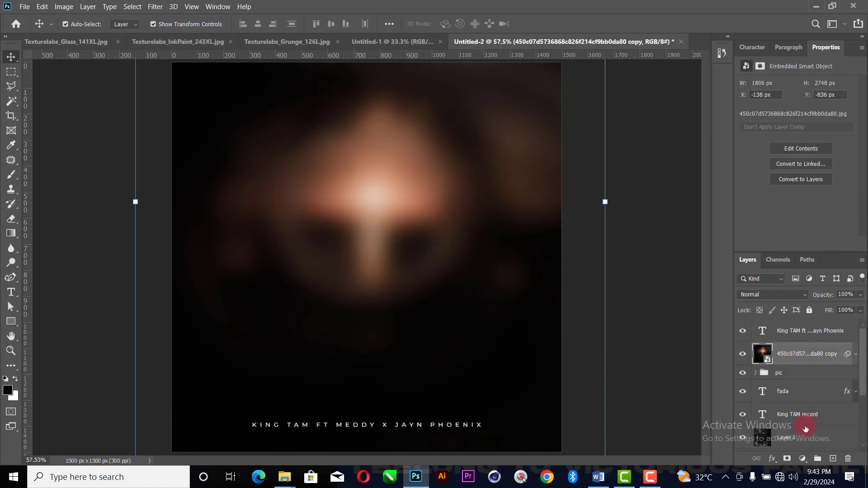
{"action": "left_click", "coordinate": [787, 460]}
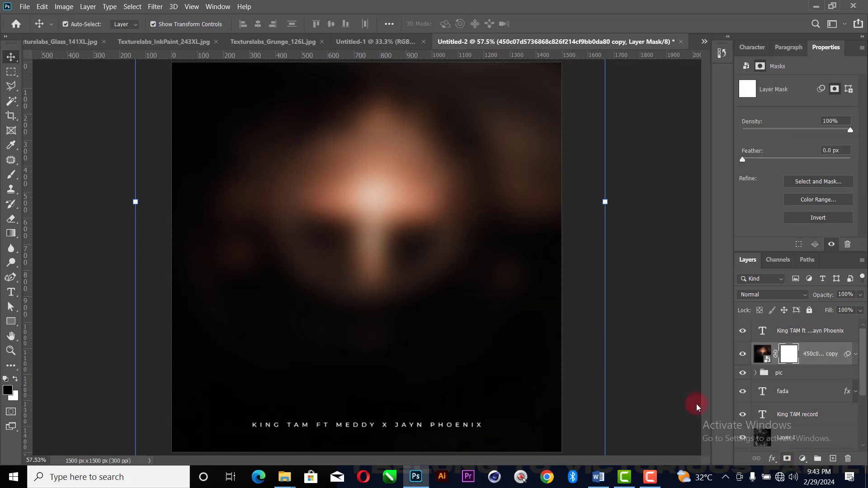
Paint black on the glow copy's mask with a soft 700 px brush at 100% opacity to reveal the title and portraits
{"action": "key", "text": "b"}
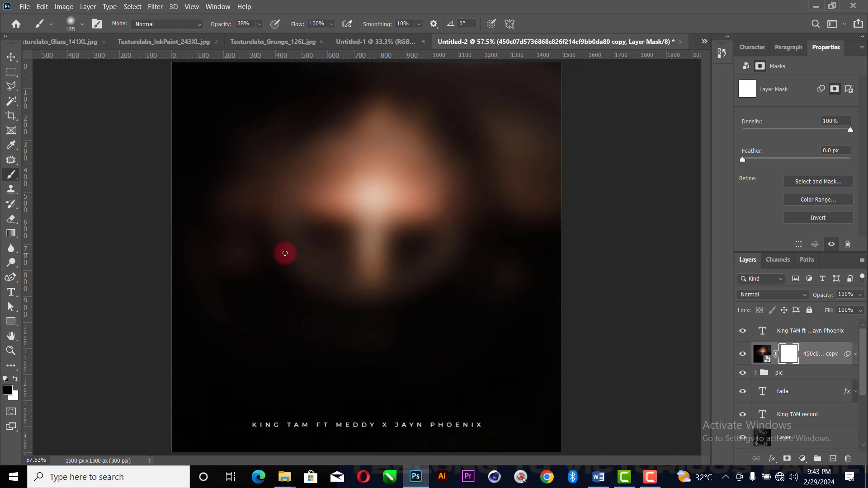
{"action": "mouse_move", "coordinate": [284, 253]}
{"action": "left_mouse_down"}
{"action": "mouse_move", "coordinate": [372, 266]}
{"action": "mouse_move", "coordinate": [400, 247]}
{"action": "mouse_move", "coordinate": [366, 231]}
{"action": "mouse_move", "coordinate": [383, 304]}
{"action": "mouse_move", "coordinate": [372, 307]}
{"action": "mouse_move", "coordinate": [381, 262]}
{"action": "left_mouse_up"}
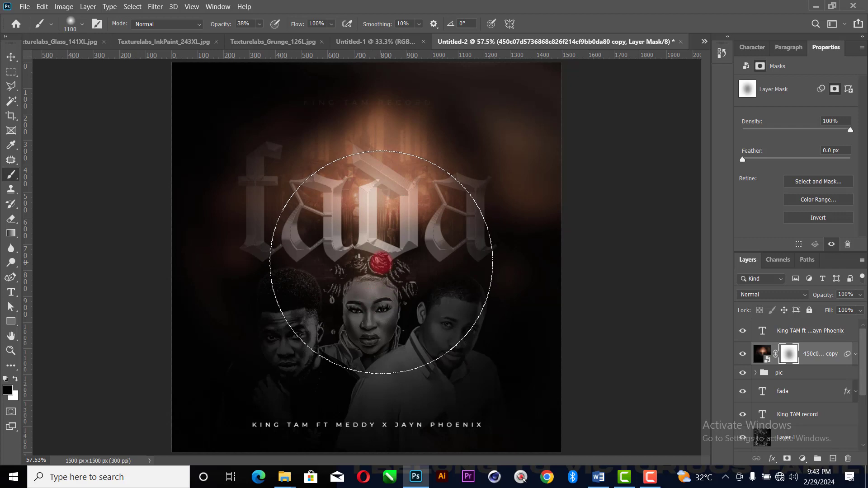
{"action": "key", "text": "ctrl+z"}
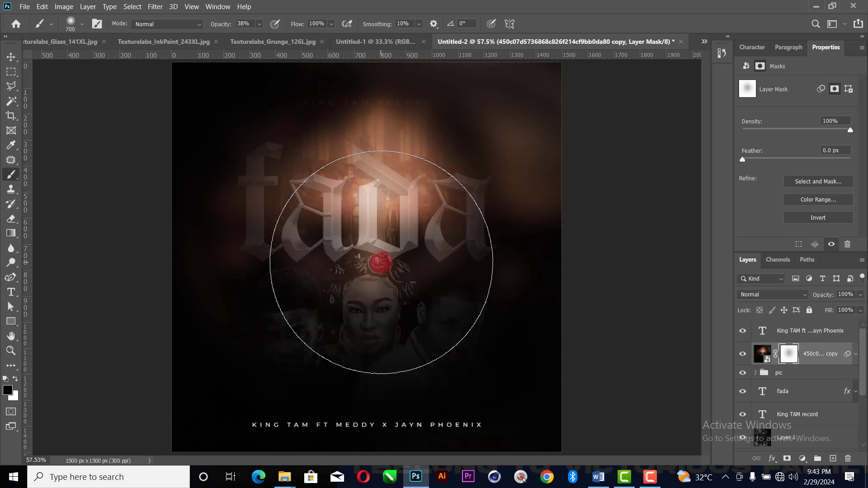
{"action": "left_click", "coordinate": [287, 153]}
{"action": "left_click", "coordinate": [259, 24]}
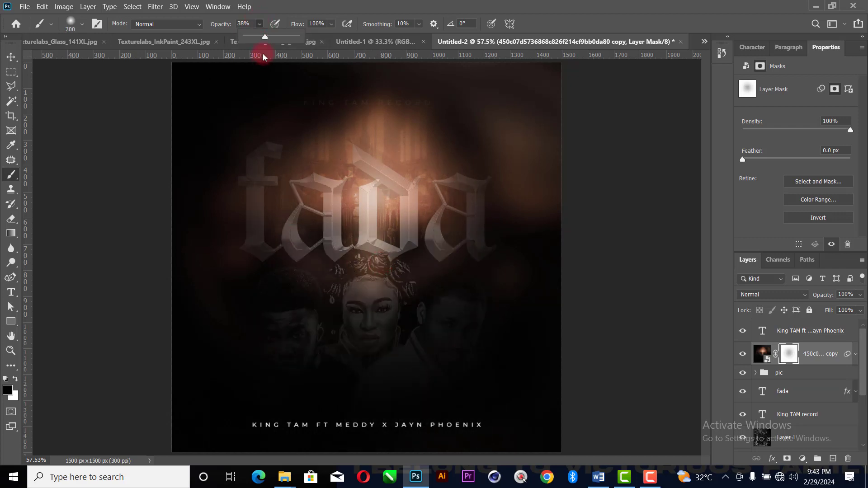
{"action": "mouse_move", "coordinate": [397, 283]}
{"action": "left_mouse_down"}
{"action": "mouse_move", "coordinate": [372, 296]}
{"action": "mouse_move", "coordinate": [336, 295]}
{"action": "mouse_move", "coordinate": [347, 248]}
{"action": "mouse_move", "coordinate": [328, 199]}
{"action": "mouse_move", "coordinate": [301, 209]}
{"action": "mouse_move", "coordinate": [415, 231]}
{"action": "mouse_move", "coordinate": [423, 223]}
{"action": "mouse_move", "coordinate": [420, 243]}
{"action": "mouse_move", "coordinate": [435, 210]}
{"action": "mouse_move", "coordinate": [420, 238]}
{"action": "mouse_move", "coordinate": [422, 294]}
{"action": "mouse_move", "coordinate": [345, 290]}
{"action": "mouse_move", "coordinate": [328, 300]}
{"action": "mouse_move", "coordinate": [330, 278]}
{"action": "mouse_move", "coordinate": [365, 273]}
{"action": "mouse_move", "coordinate": [354, 218]}
{"action": "mouse_move", "coordinate": [329, 174]}
{"action": "mouse_move", "coordinate": [314, 185]}
{"action": "mouse_move", "coordinate": [415, 198]}
{"action": "mouse_move", "coordinate": [295, 174]}
{"action": "left_mouse_up"}
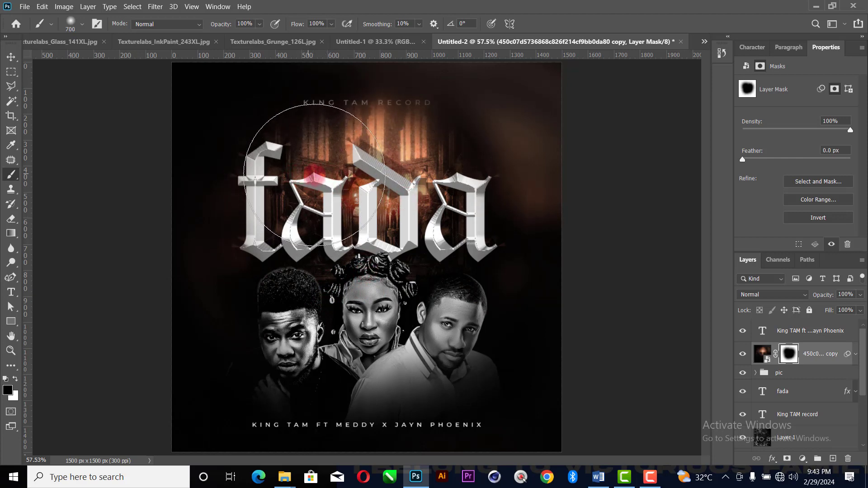
Move the "King TAM record" text layer to the top of the layer stack and deselect it
{"action": "left_click", "coordinate": [11, 57]}
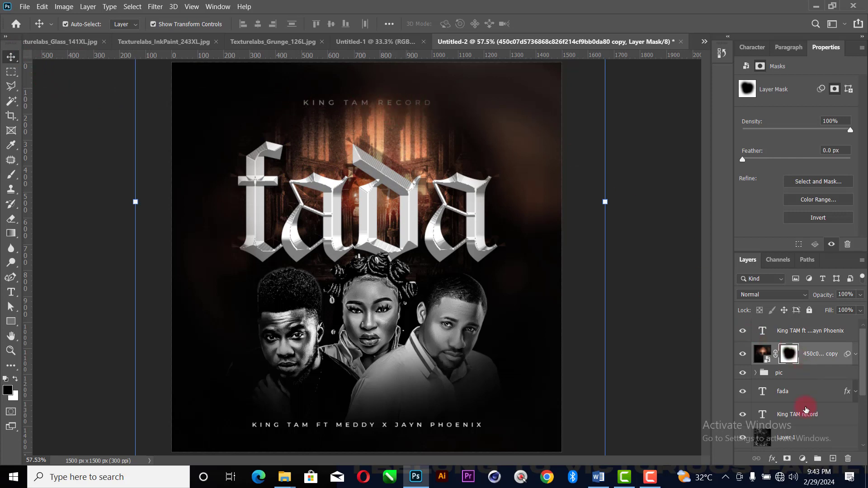
{"action": "left_click_drag", "start_coordinate": [807, 416], "coordinate": [804, 330]}
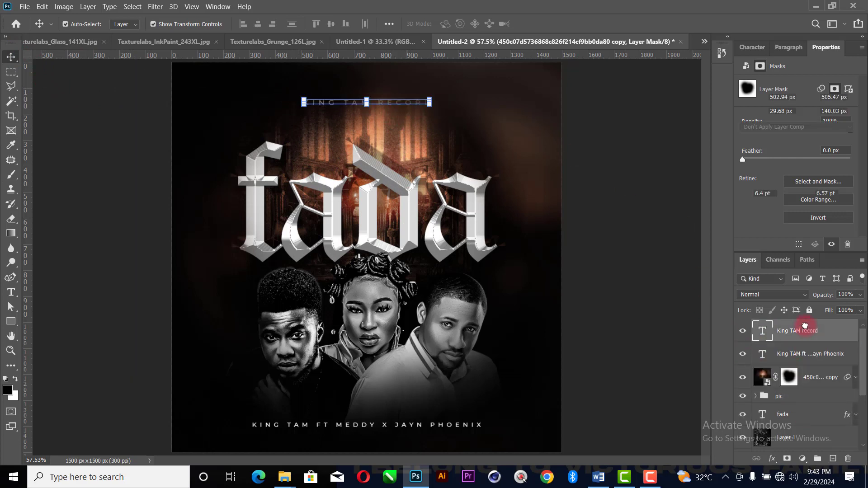
{"action": "left_click", "coordinate": [639, 199]}
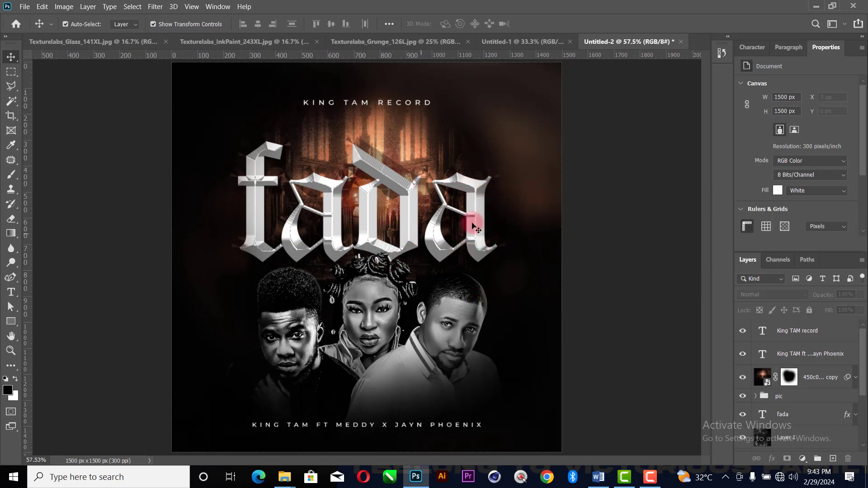
Copy the grid texture from Texturelabs_Glass_141XL.jpg into the poster document as the topmost layer
{"action": "left_click", "coordinate": [215, 43]}
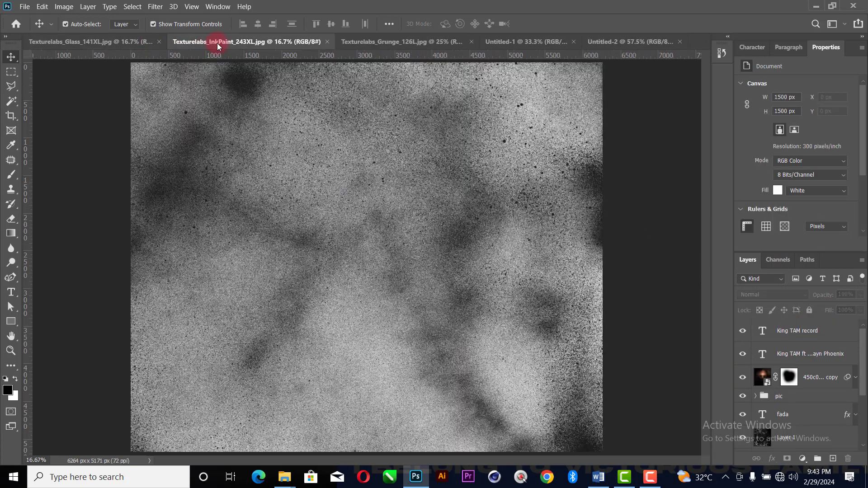
{"action": "left_click", "coordinate": [106, 41]}
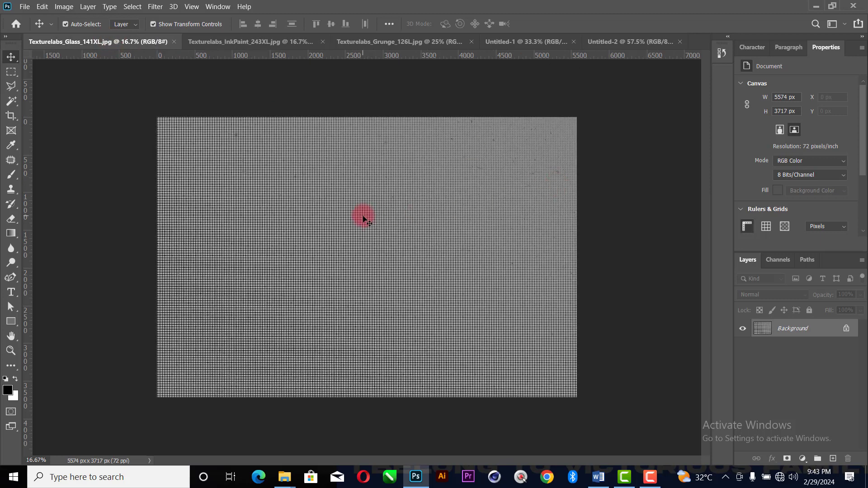
{"action": "left_click_drag", "start_coordinate": [637, 53], "coordinate": [387, 145]}
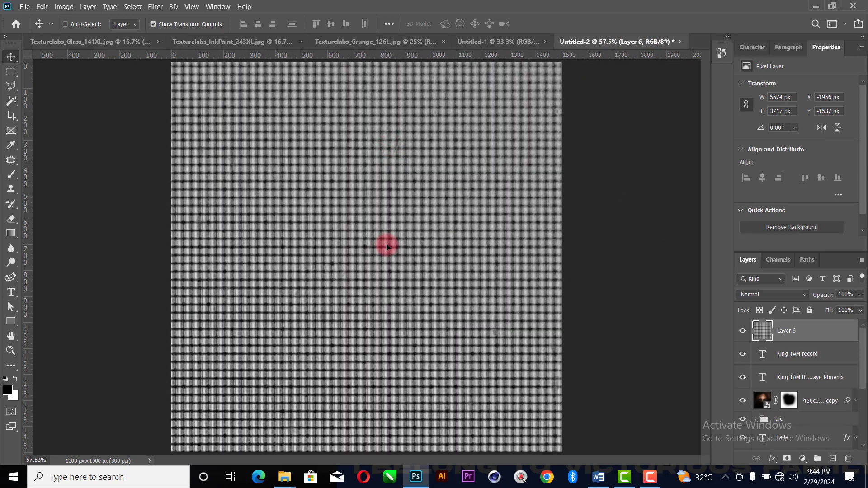
Scale the grid texture to about 49% (2755 × 1838 px), position it over the whole poster, and apply the transform
{"action": "key", "text": "ctrl+minus"}
{"action": "key", "text": "ctrl+minus"}
{"action": "key", "text": "ctrl+minus"}
{"action": "key", "text": "ctrl+minus"}
{"action": "key", "text": "ctrl+minus"}
{"action": "key", "text": "ctrl+minus"}
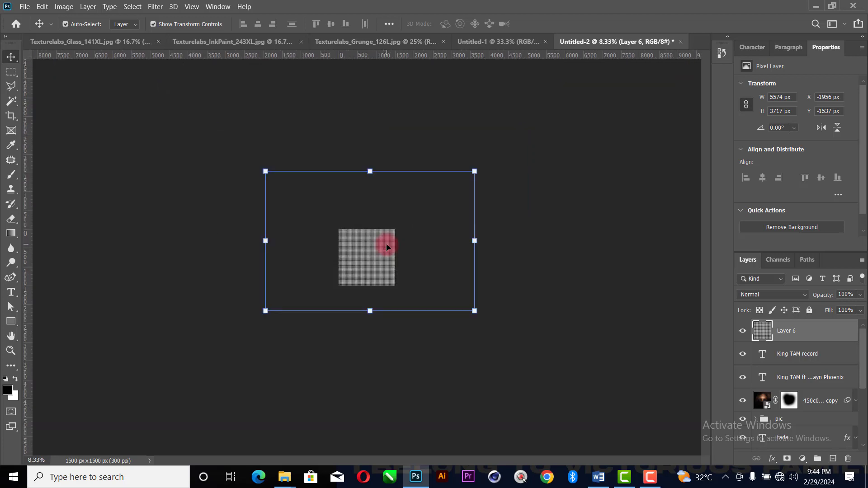
{"action": "left_click_drag", "start_coordinate": [264, 170], "coordinate": [360, 235]}
{"action": "left_click_drag", "start_coordinate": [475, 266], "coordinate": [442, 266]}
{"action": "left_click_drag", "start_coordinate": [364, 265], "coordinate": [350, 253]}
{"action": "left_click", "coordinate": [560, 24]}
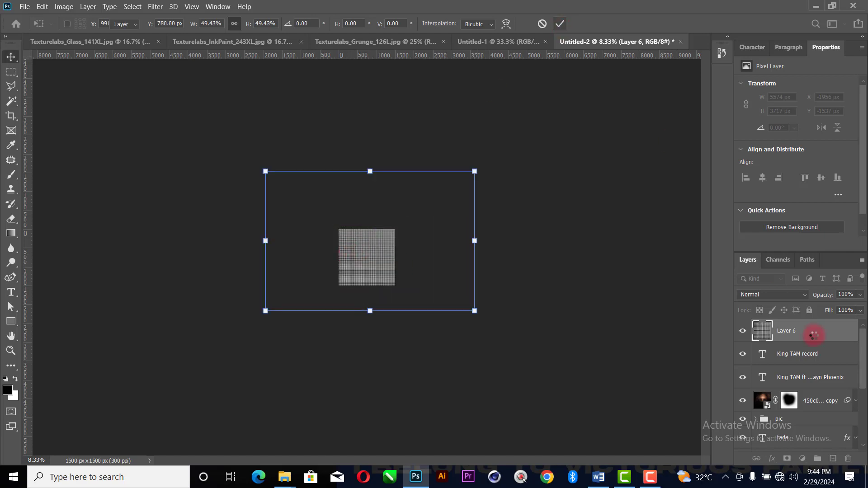
Set the grid texture layer to Overlay blending at 29% opacity, view the whole poster, and reselect the texture layer
{"action": "left_click", "coordinate": [795, 294]}
{"action": "left_click", "coordinate": [752, 318]}
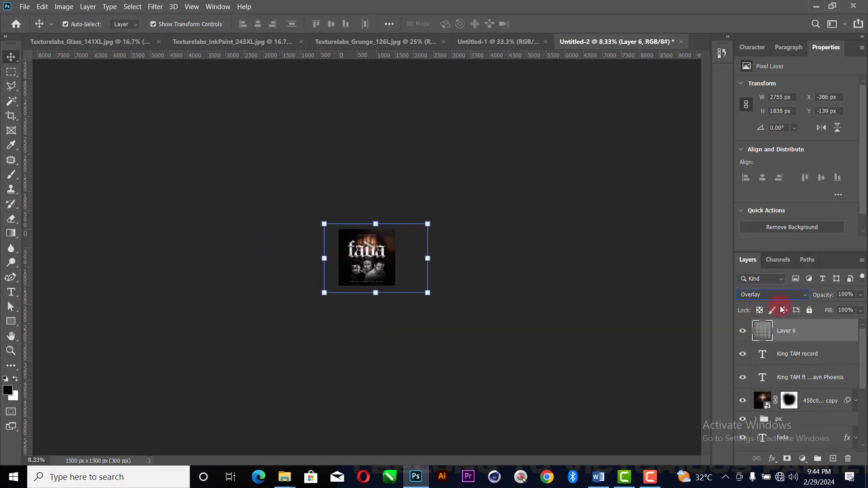
{"action": "left_click", "coordinate": [861, 295]}
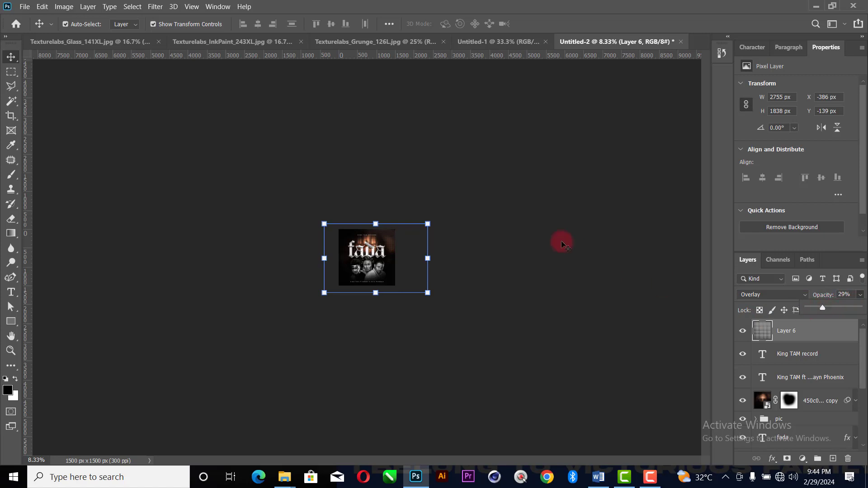
{"action": "left_click", "coordinate": [420, 227]}
{"action": "key", "text": "ctrl"}
{"action": "key", "text": "ctrl+0"}
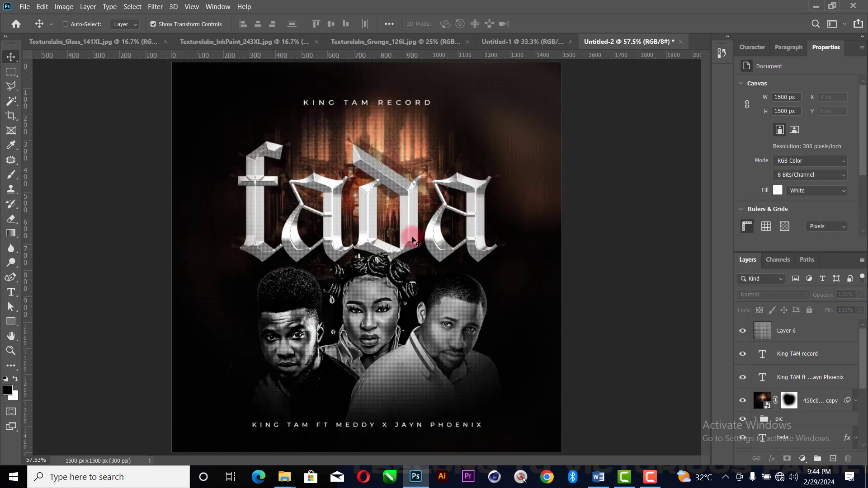
{"action": "left_click", "coordinate": [533, 289], "text": "ctrl"}
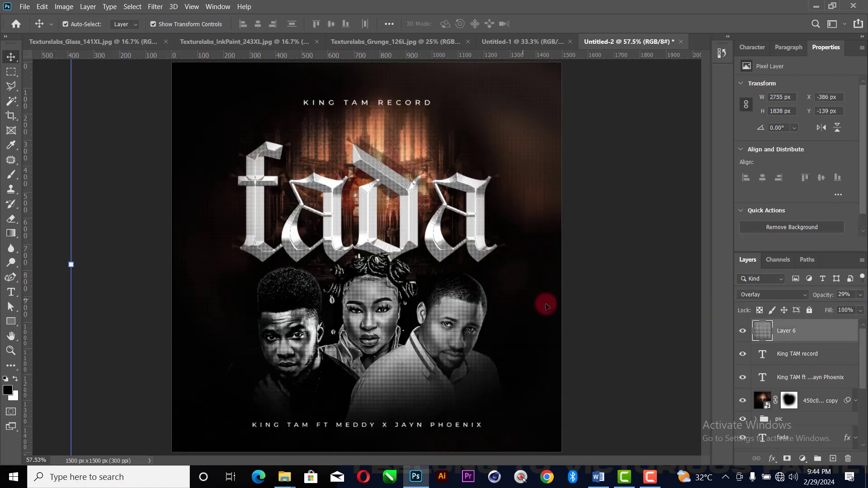
Lower the grid texture layer's opacity to 12%, check the poster, and reselect the texture layer
{"action": "left_click", "coordinate": [861, 295]}
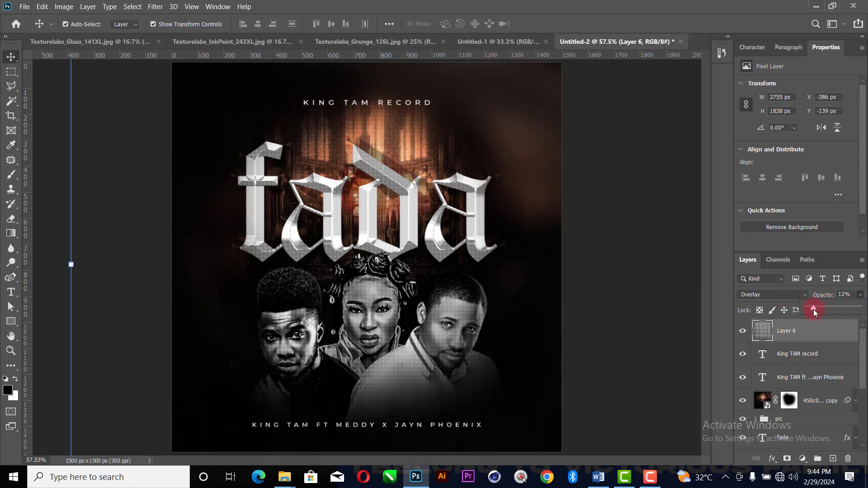
{"action": "left_click", "coordinate": [616, 155]}
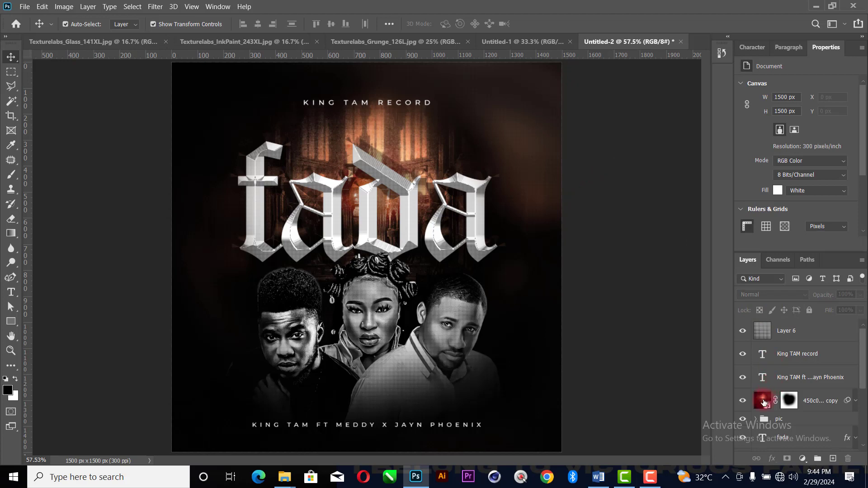
{"action": "left_click", "coordinate": [809, 400]}
{"action": "left_click", "coordinate": [816, 341]}
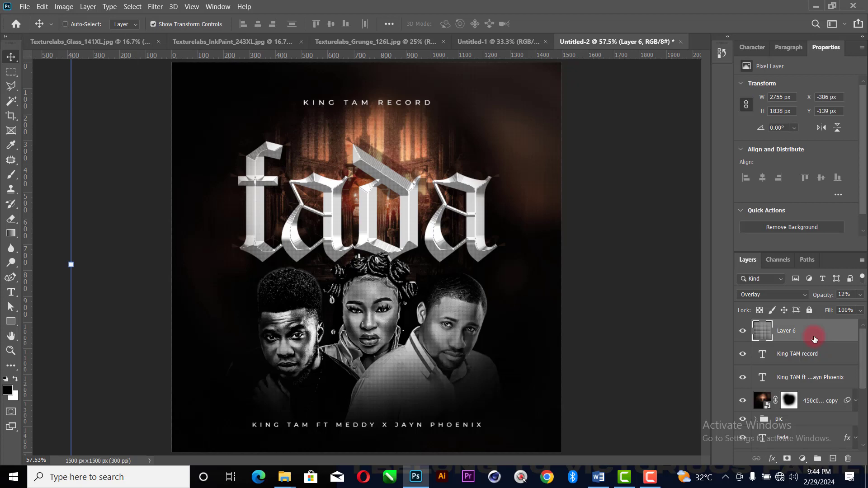
{"action": "key", "text": "ctrl+shift+alt+e"}
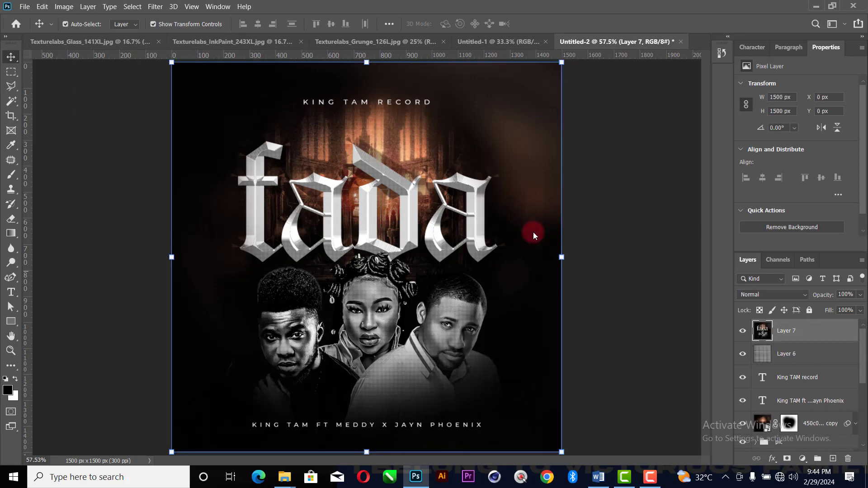
{"action": "left_click", "coordinate": [151, 6]}
{"action": "left_click", "coordinate": [177, 70]}
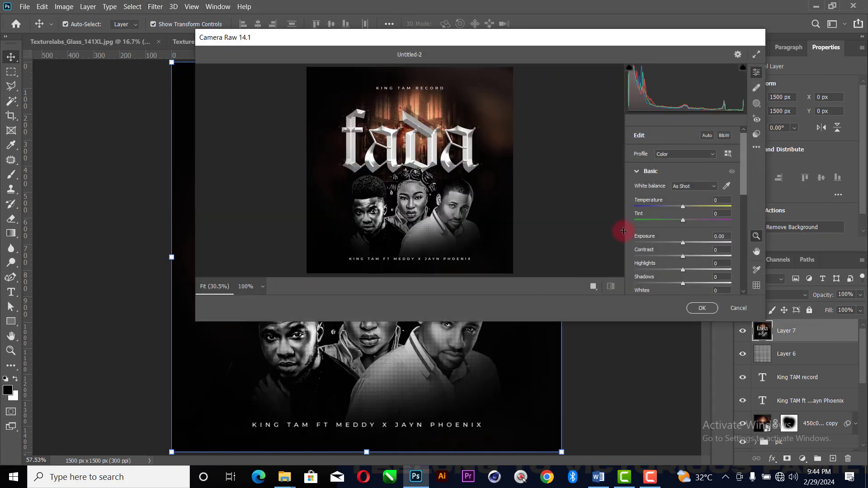
{"action": "left_click", "coordinate": [737, 308]}
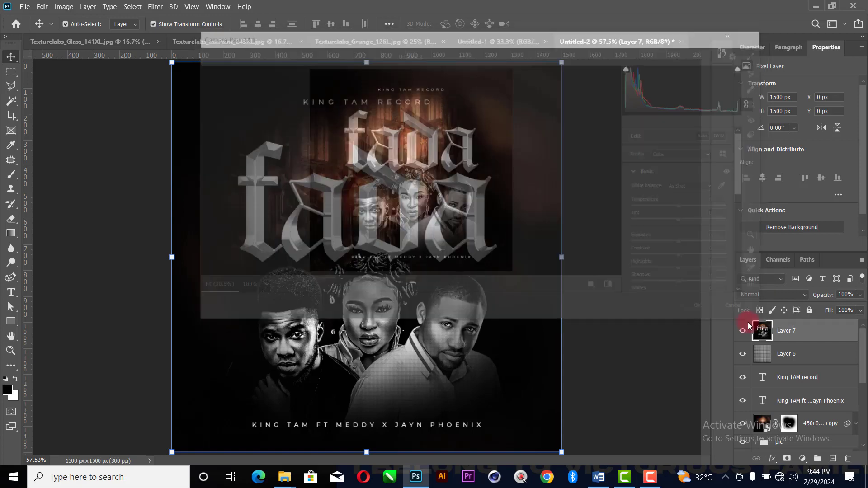
{"action": "key", "text": "ctrl+z"}
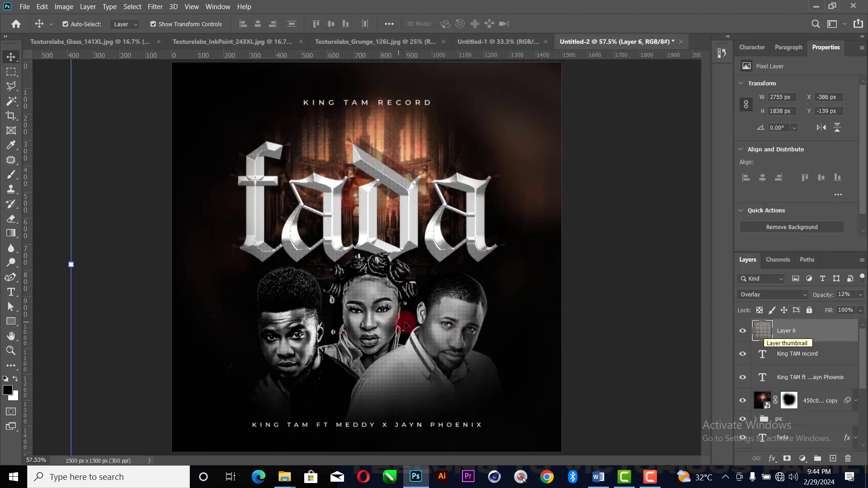
Hide the grid texture layer and add a new empty layer above it for painting
{"action": "left_click", "coordinate": [744, 332]}
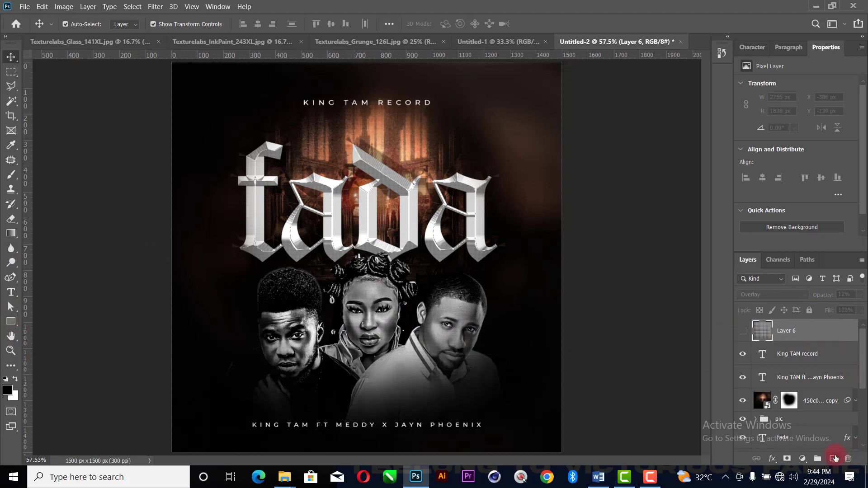
{"action": "left_click", "coordinate": [834, 458]}
{"action": "key", "text": "b"}
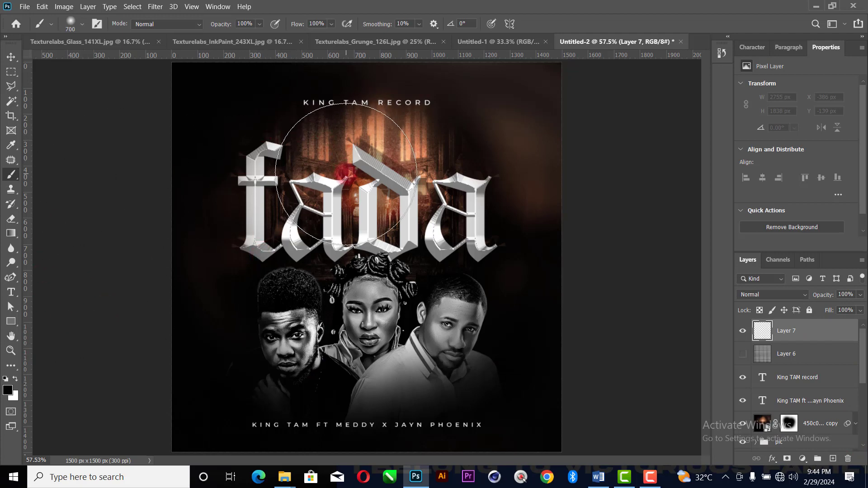
Set the foreground colour to amber ffba00 and paint one soft 700 px brush dab over the middle portrait's hair
{"action": "left_click", "coordinate": [7, 394]}
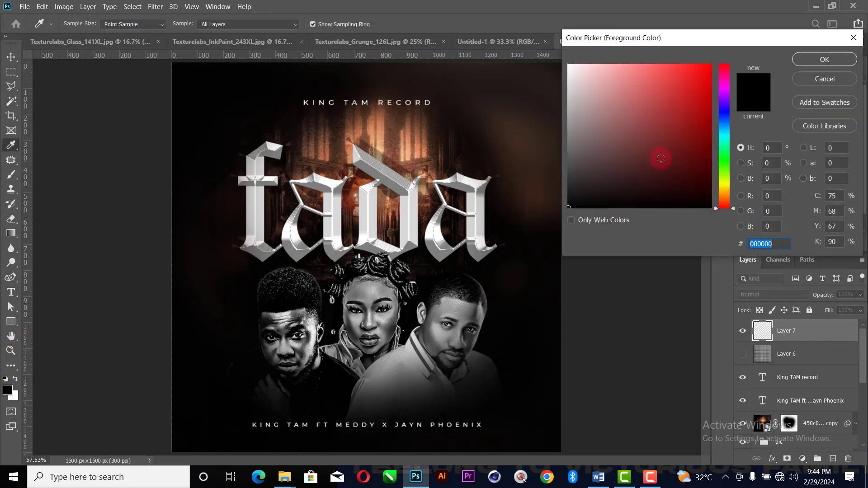
{"action": "left_click_drag", "start_coordinate": [650, 163], "coordinate": [716, 62]}
{"action": "left_click", "coordinate": [726, 190]}
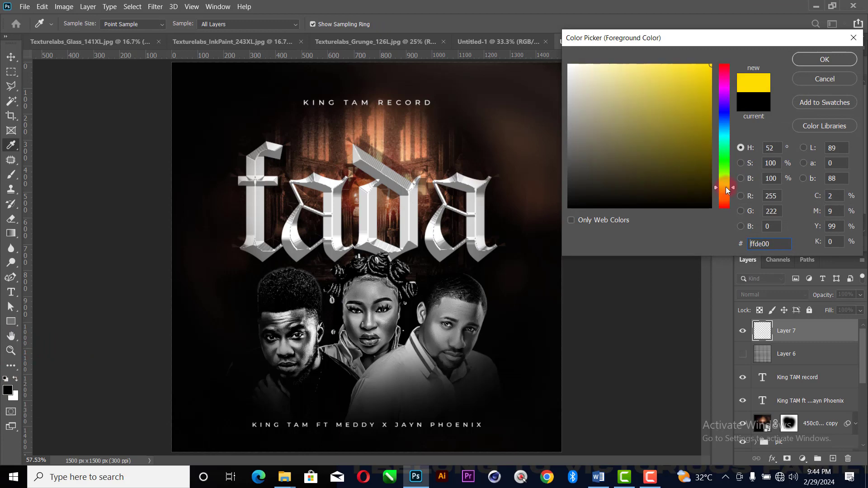
{"action": "left_click", "coordinate": [726, 192]}
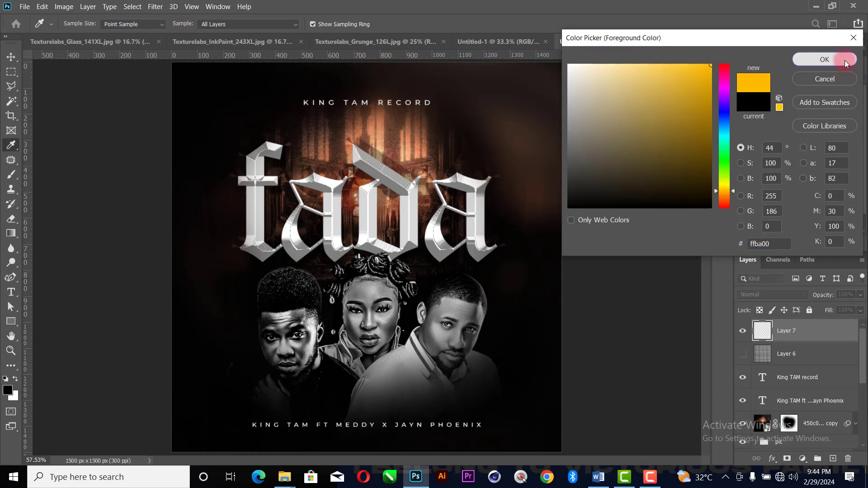
{"action": "left_click", "coordinate": [824, 59]}
{"action": "key", "text": "b"}
{"action": "left_click", "coordinate": [373, 270]}
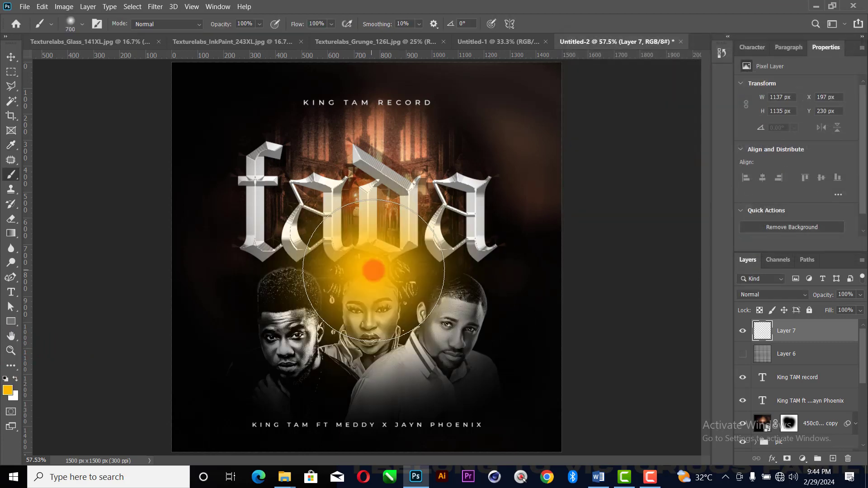
Set the amber glow to Soft Light, scale it to about 621 × 623 px between the left and middle portraits, and apply the transform
{"action": "left_click", "coordinate": [8, 56]}
{"action": "left_click", "coordinate": [774, 294]}
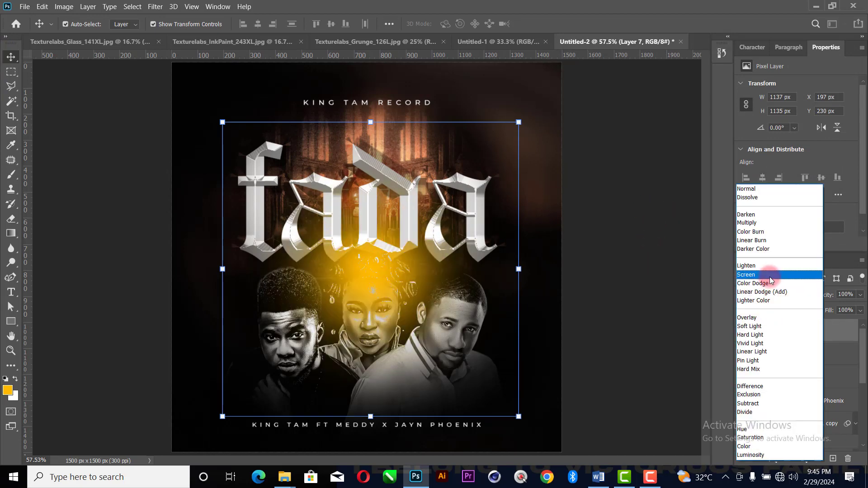
{"action": "left_click", "coordinate": [758, 329]}
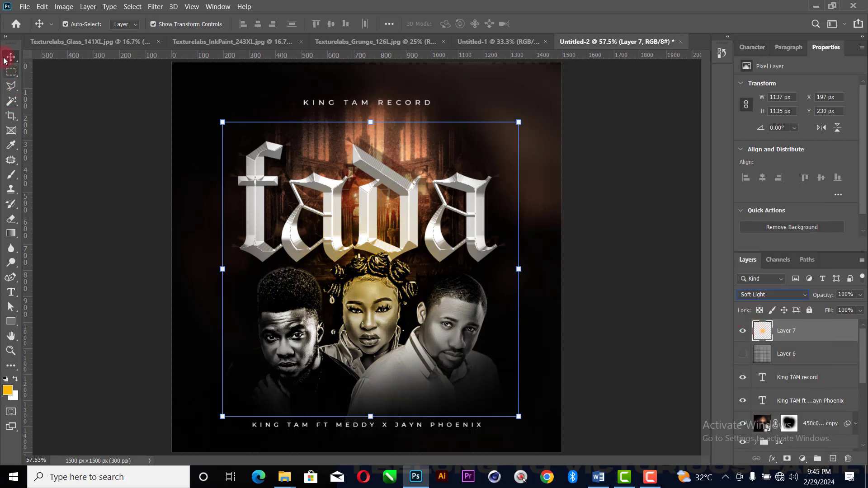
{"action": "left_click_drag", "start_coordinate": [518, 122], "coordinate": [370, 206]}
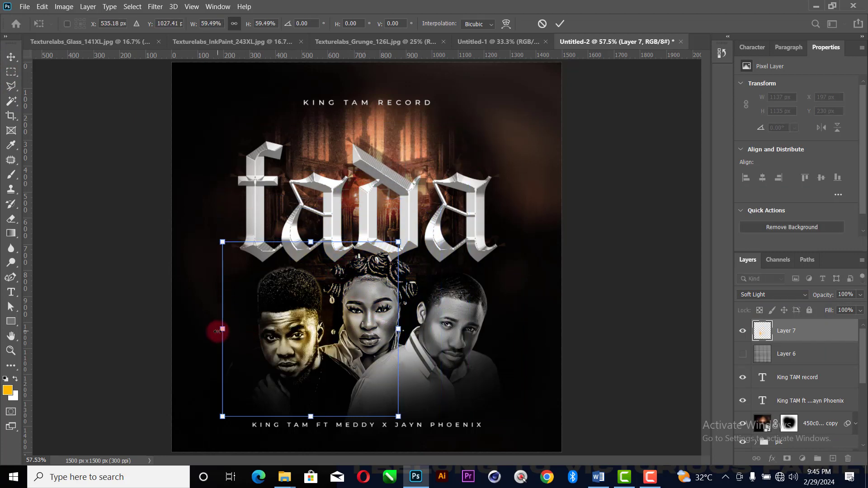
{"action": "left_click_drag", "start_coordinate": [217, 331], "coordinate": [252, 329]}
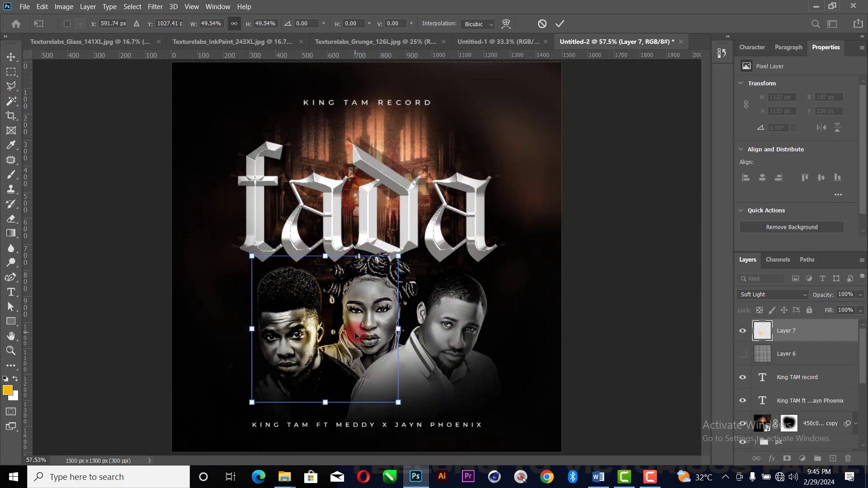
{"action": "left_click_drag", "start_coordinate": [355, 332], "coordinate": [357, 324]}
{"action": "left_click_drag", "start_coordinate": [326, 397], "coordinate": [326, 412]}
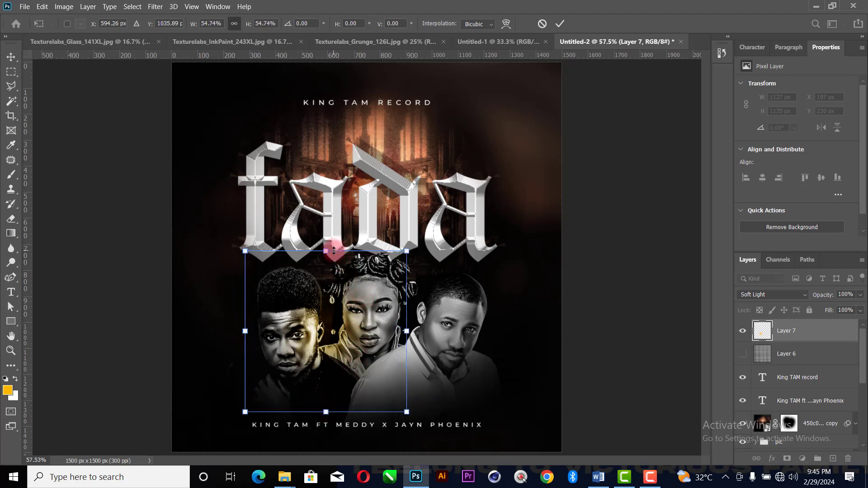
{"action": "left_click_drag", "start_coordinate": [333, 250], "coordinate": [333, 249]}
{"action": "left_click", "coordinate": [560, 24]}
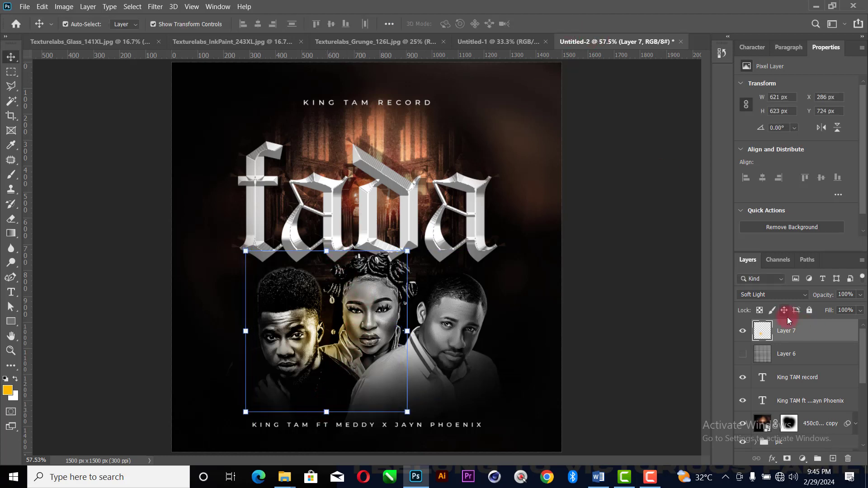
Set the amber glow layer to Screen blending at 32% opacity and deselect it
{"action": "left_click", "coordinate": [784, 298]}
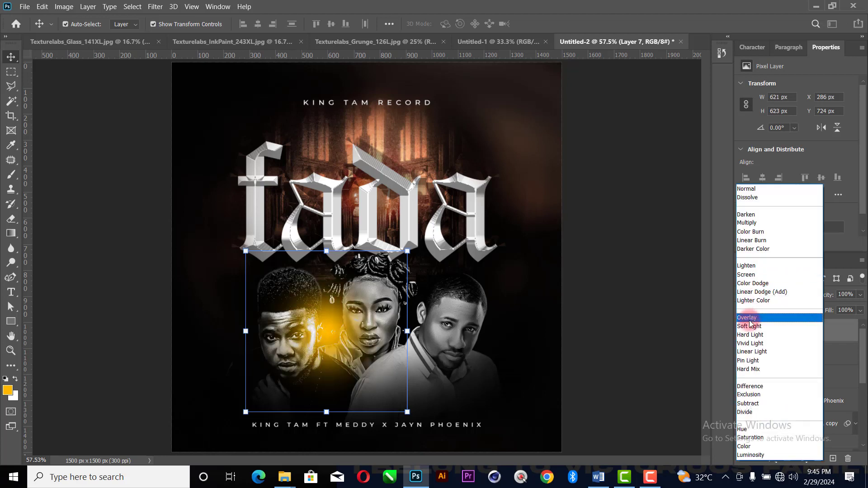
{"action": "left_click", "coordinate": [751, 276]}
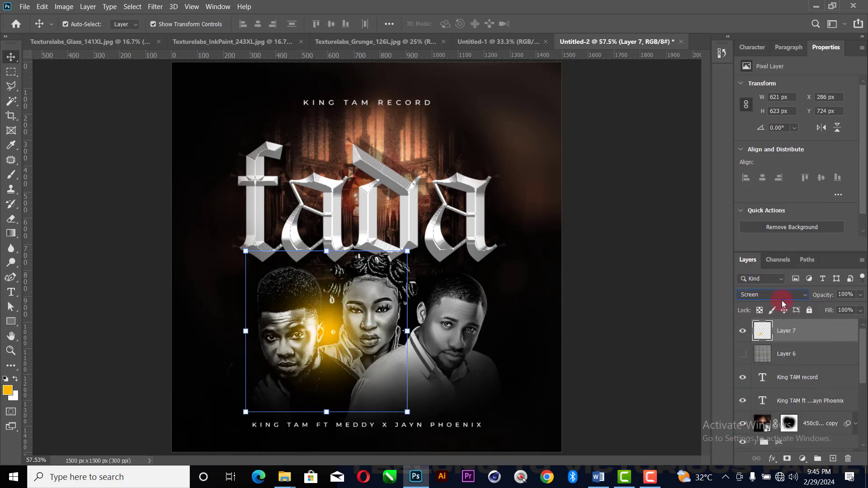
{"action": "left_click", "coordinate": [858, 296]}
{"action": "left_click_drag", "start_coordinate": [819, 309], "coordinate": [823, 309]}
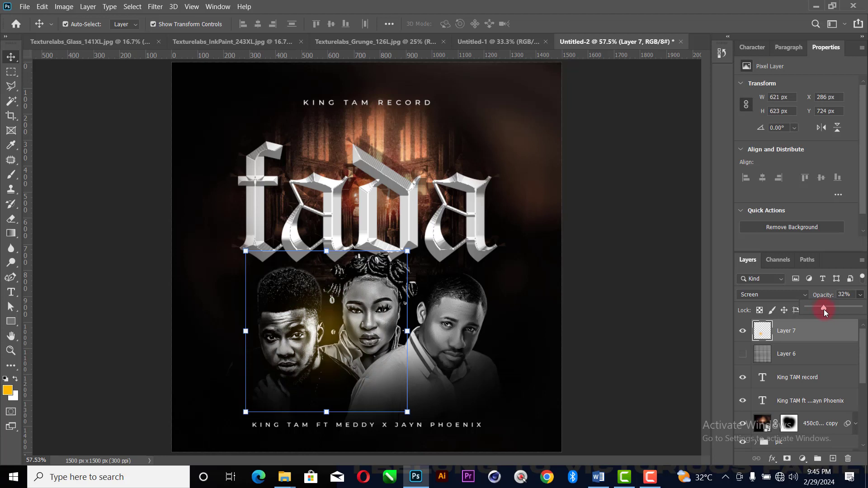
{"action": "left_click", "coordinate": [652, 275]}
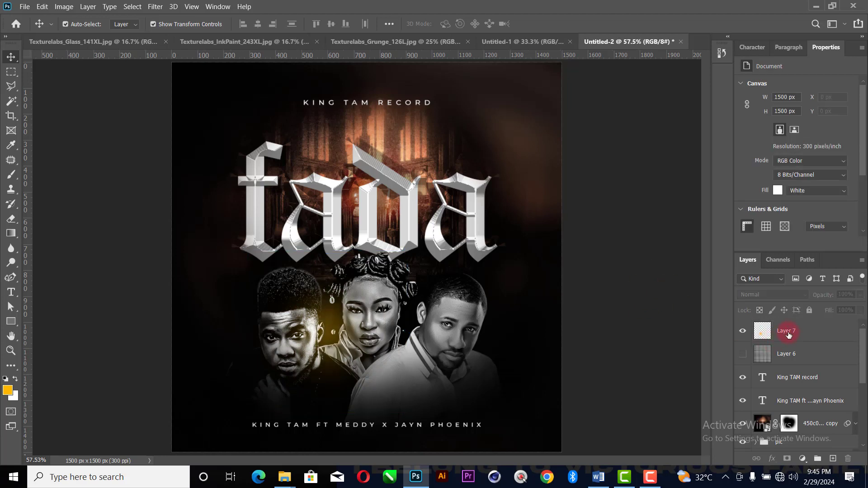
Paint a soft 700 px red brush glow over the "d" of the title on a new layer above the amber glow
{"action": "left_click", "coordinate": [788, 332]}
{"action": "left_click", "coordinate": [833, 459]}
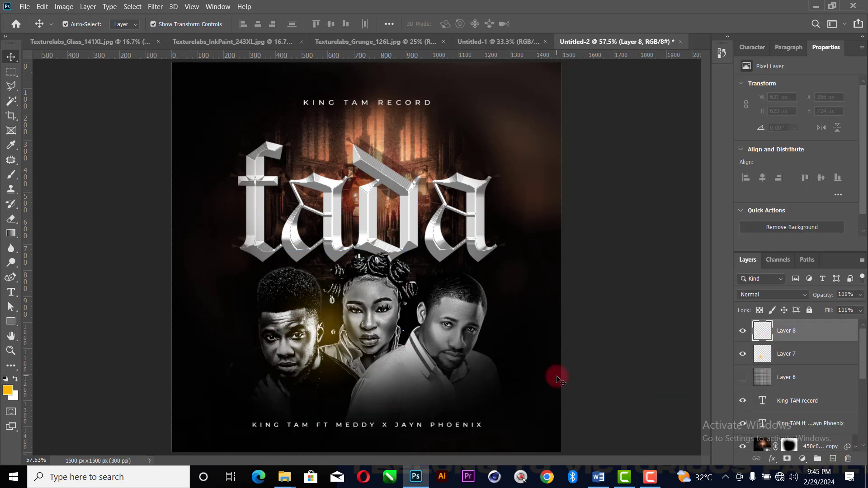
{"action": "left_click", "coordinate": [7, 390]}
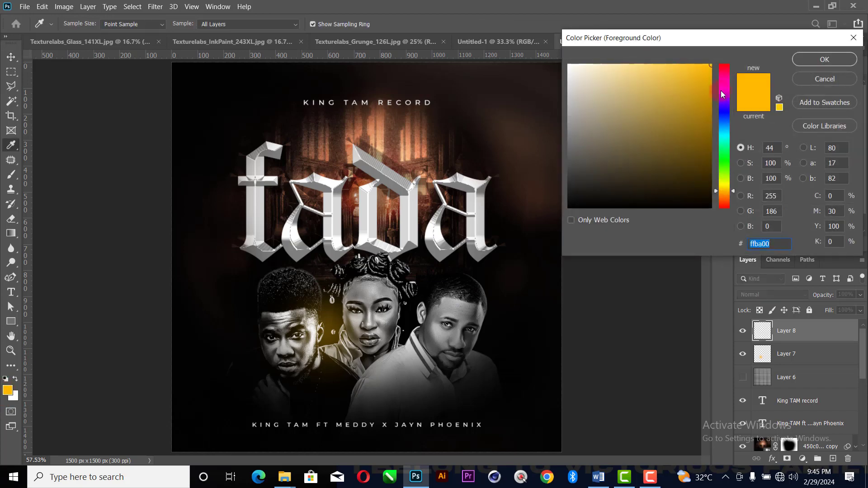
{"action": "left_click", "coordinate": [730, 70]}
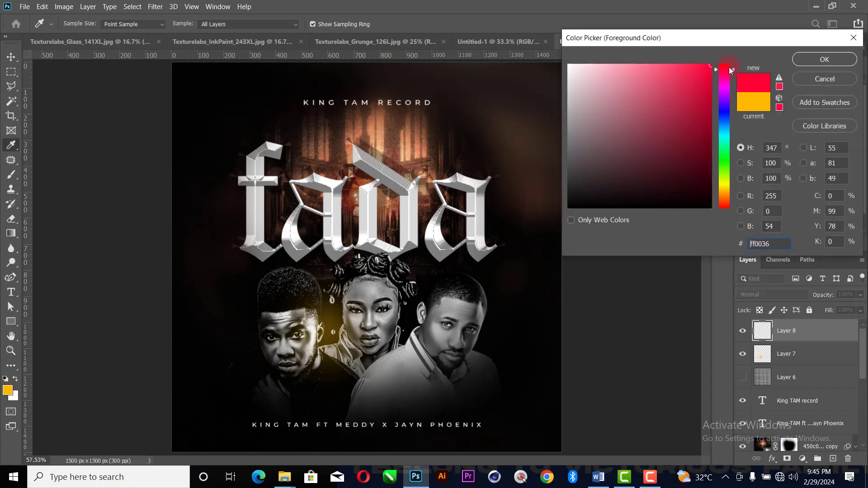
{"action": "left_click", "coordinate": [821, 60]}
{"action": "key", "text": "c"}
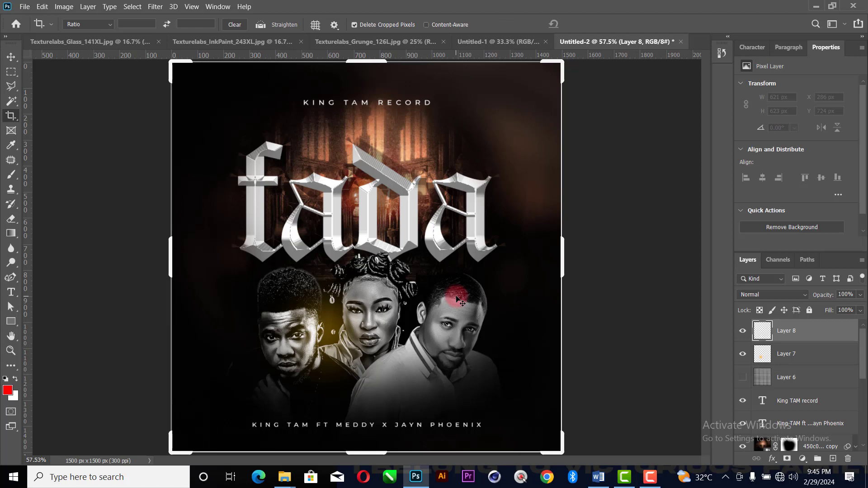
{"action": "key", "text": "b"}
{"action": "left_click", "coordinate": [379, 225]}
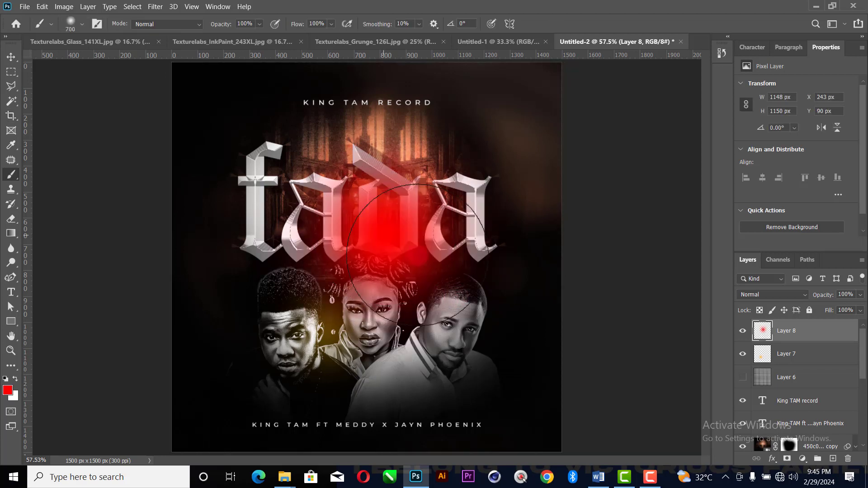
Set the red glow layer to Screen blending at 21% opacity
{"action": "left_click", "coordinate": [793, 297]}
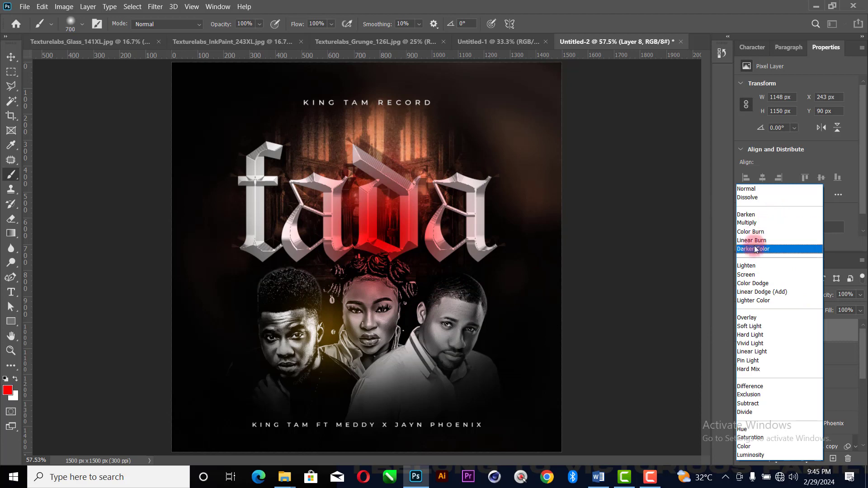
{"action": "left_click", "coordinate": [750, 273]}
{"action": "left_click", "coordinate": [859, 295]}
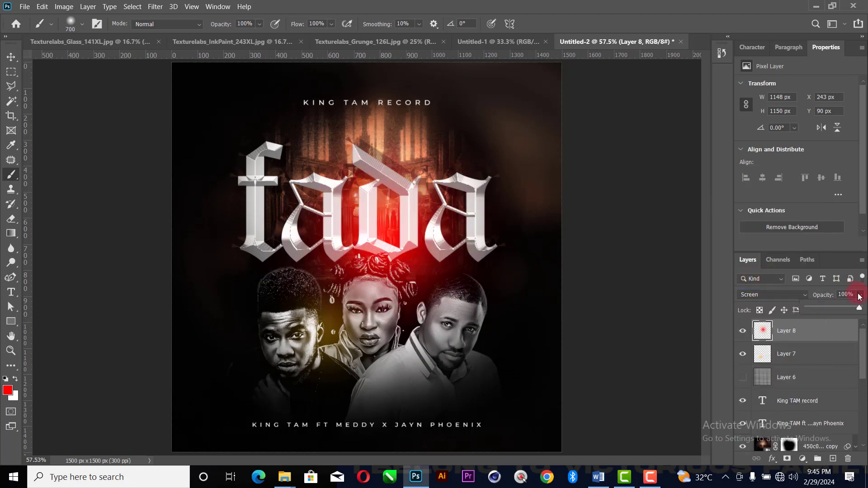
{"action": "left_click_drag", "start_coordinate": [821, 310], "coordinate": [821, 310]}
Scale the red glow to about 46% (519 × 521 px), position it over the amber glow, and apply the transform
{"action": "left_click", "coordinate": [11, 56]}
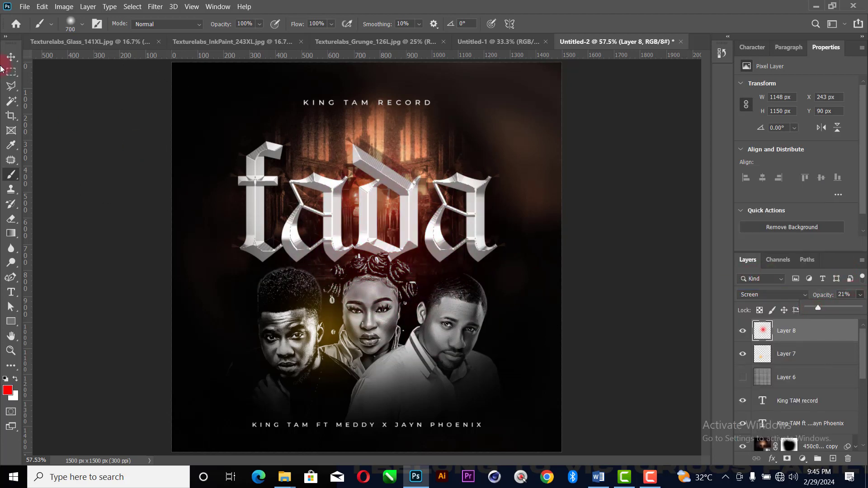
{"action": "left_click_drag", "start_coordinate": [538, 80], "coordinate": [365, 309]}
{"action": "left_click_drag", "start_coordinate": [386, 265], "coordinate": [393, 247]}
{"action": "left_click_drag", "start_coordinate": [372, 297], "coordinate": [365, 302]}
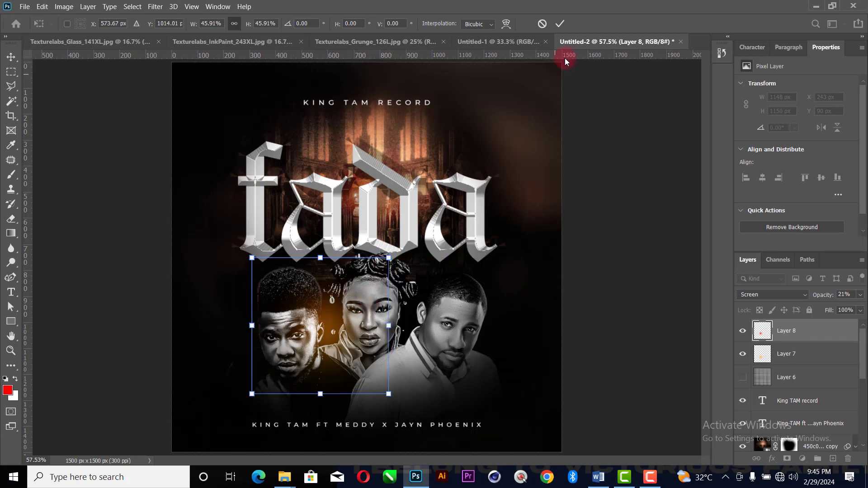
{"action": "left_click", "coordinate": [561, 24]}
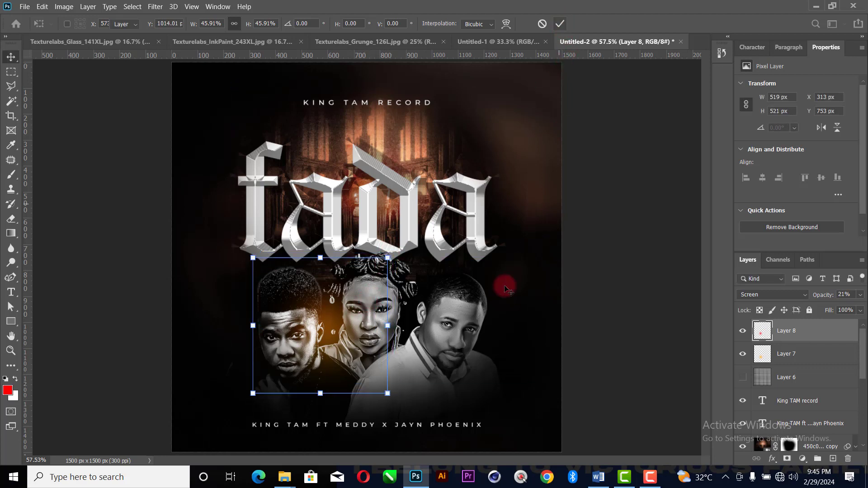
Duplicate the red and amber glow layers together and place the copies between the middle and right portraits
{"action": "left_click", "coordinate": [817, 362], "text": "ctrl"}
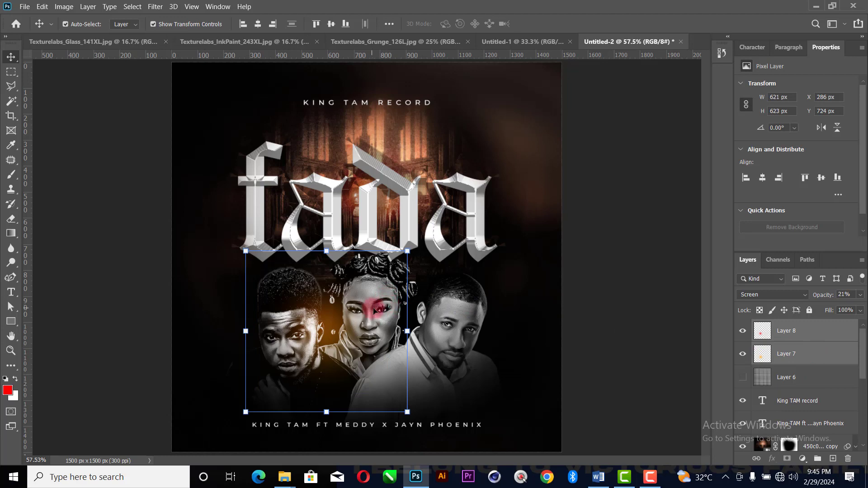
{"action": "left_click_drag", "start_coordinate": [388, 299], "coordinate": [430, 321]}
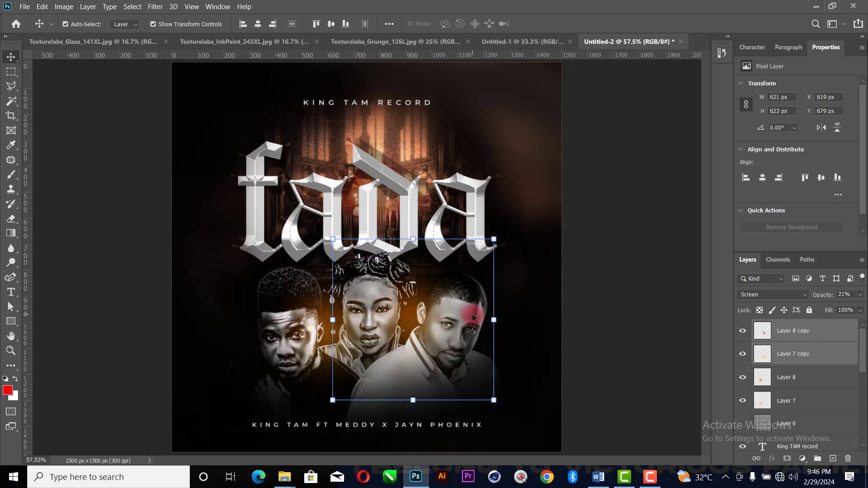
Nudge the two duplicated glow layers between the middle and right portraits down by 8 px
{"action": "key", "text": "Down"}
{"action": "key", "text": "Down"}
{"action": "key", "text": "Down"}
{"action": "key", "text": "Down"}
{"action": "key", "text": "Down"}
{"action": "key", "text": "Down"}
{"action": "key", "text": "Down"}
{"action": "key", "text": "Down"}
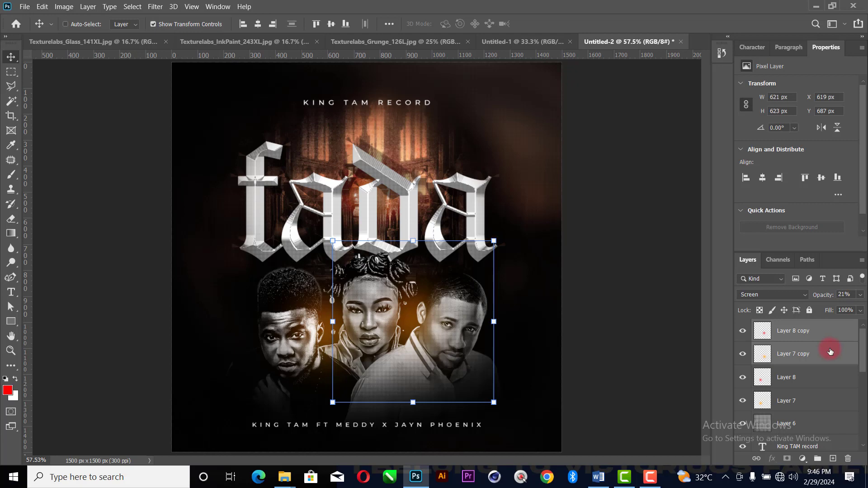
Stamp all visible layers into a new top layer and open it in the Camera Raw Filter
{"action": "key", "text": "ctrl+shift+alt+e"}
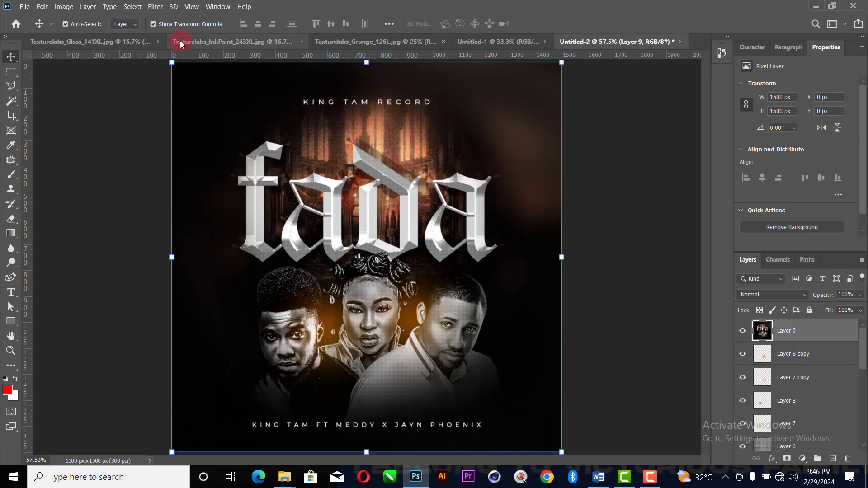
{"action": "left_click", "coordinate": [155, 8]}
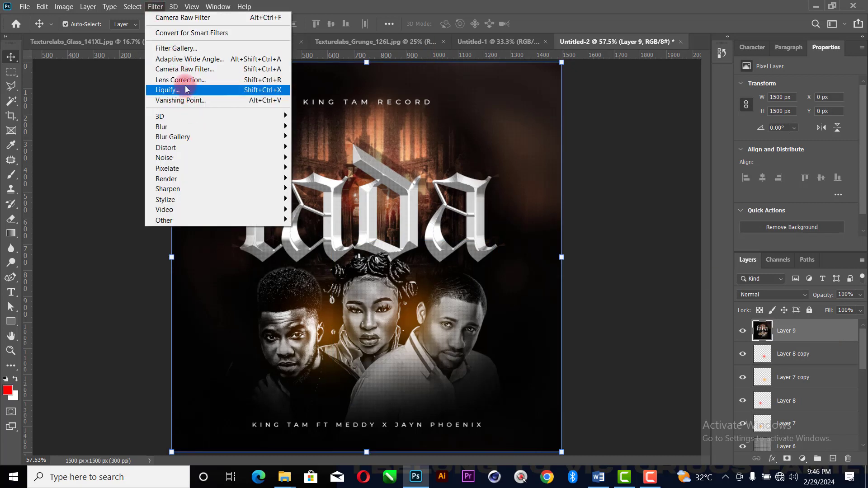
{"action": "left_click", "coordinate": [187, 70]}
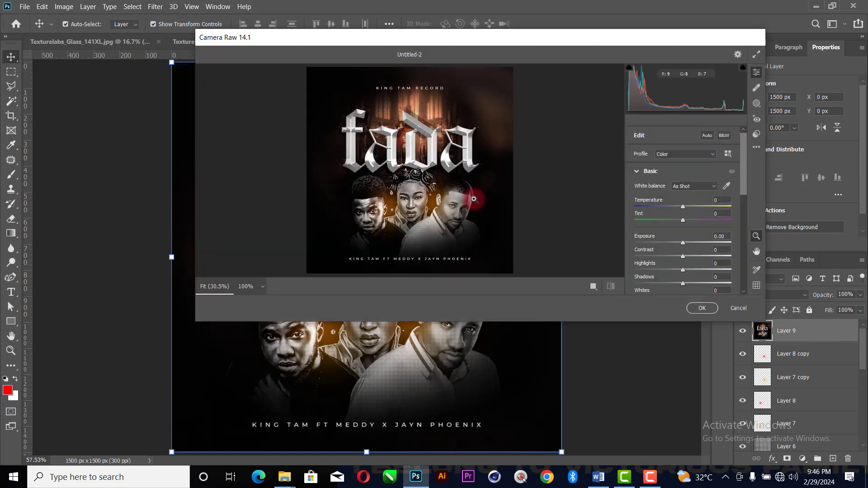
{"action": "left_click", "coordinate": [704, 135]}
{"action": "left_click", "coordinate": [703, 135]}
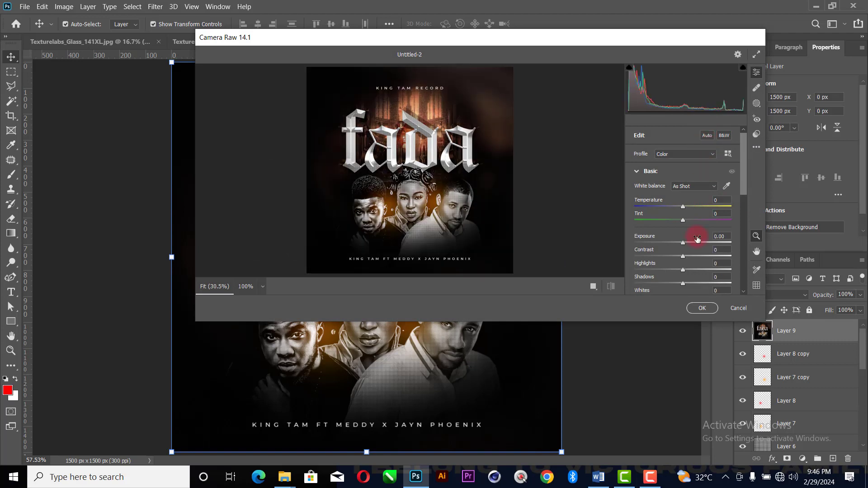
Set the merged layer's Contrast to +24, Whites to -7 and Blacks to -7
{"action": "left_click_drag", "start_coordinate": [682, 255], "coordinate": [694, 255]}
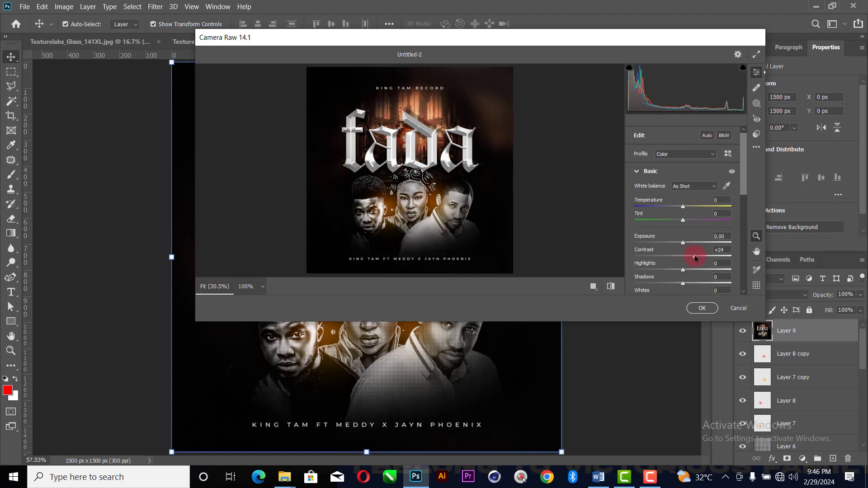
{"action": "scroll", "coordinate": [692, 262], "scroll_direction": "down", "scroll_amount": 1}
{"action": "mouse_move", "coordinate": [683, 289]}
{"action": "left_mouse_down"}
{"action": "mouse_move", "coordinate": [672, 290]}
{"action": "mouse_move", "coordinate": [697, 275]}
{"action": "mouse_move", "coordinate": [681, 276]}
{"action": "left_mouse_up"}
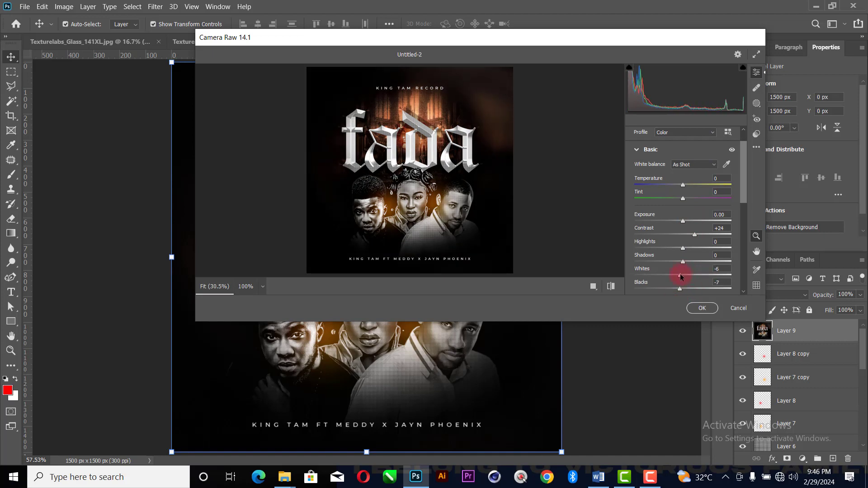
Set Texture to +24, Vibrance to -24 and Saturation to -11 for the merged layer
{"action": "scroll", "coordinate": [691, 248], "scroll_direction": "down", "scroll_amount": 3}
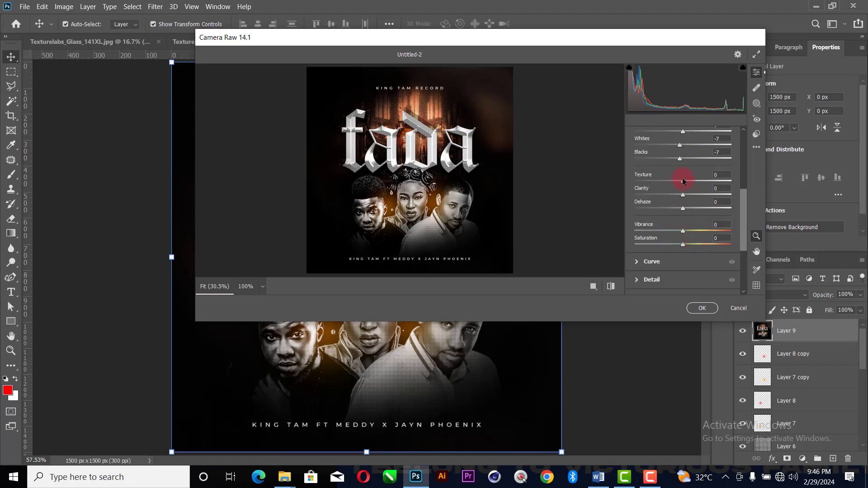
{"action": "left_click_drag", "start_coordinate": [701, 182], "coordinate": [694, 180]}
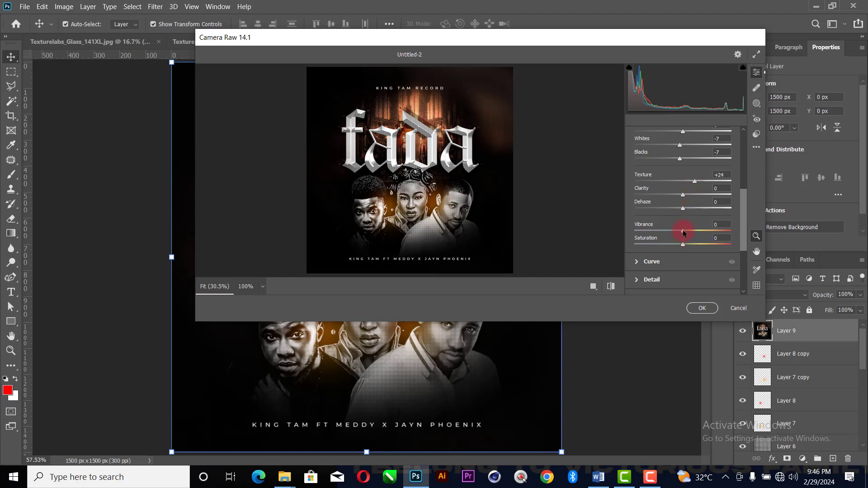
{"action": "left_click_drag", "start_coordinate": [682, 233], "coordinate": [672, 238]}
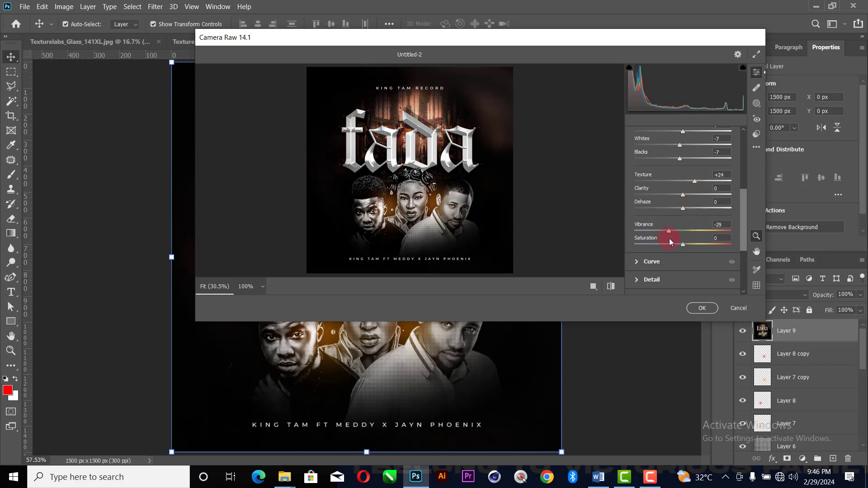
{"action": "left_click_drag", "start_coordinate": [683, 245], "coordinate": [677, 244]}
Set the Detail Sharpening of the merged layer to 27
{"action": "scroll", "coordinate": [698, 205], "scroll_direction": "down", "scroll_amount": 1}
{"action": "scroll", "coordinate": [699, 206], "scroll_direction": "down", "scroll_amount": 1}
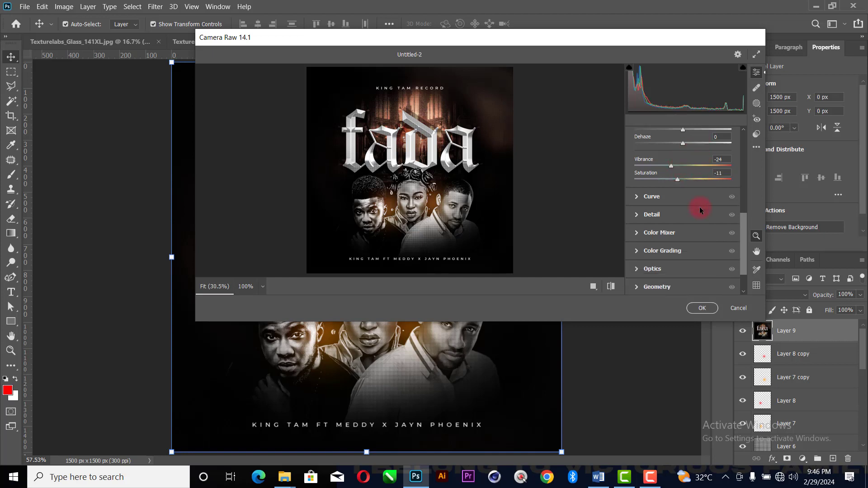
{"action": "left_click", "coordinate": [636, 217]}
{"action": "mouse_move", "coordinate": [635, 200]}
{"action": "left_mouse_down"}
{"action": "mouse_move", "coordinate": [672, 205]}
{"action": "mouse_move", "coordinate": [651, 199]}
{"action": "left_mouse_up"}
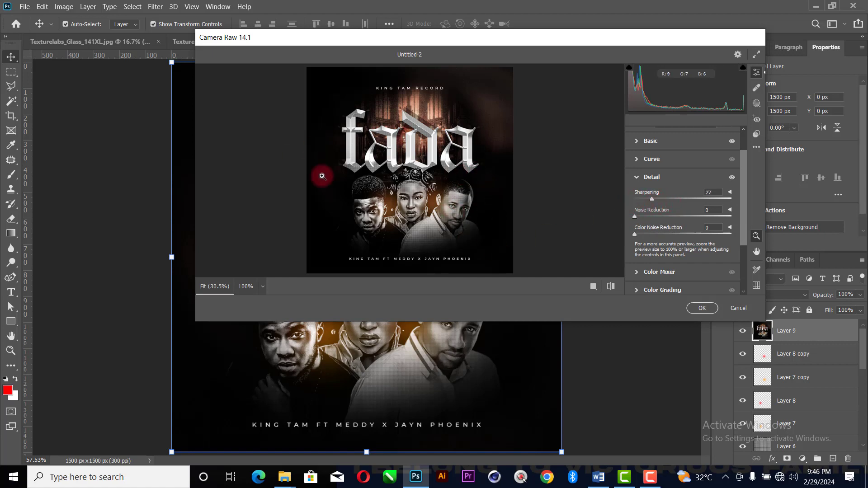
Add Grain of 22 and a Vignetting of about -38 to the merged layer
{"action": "scroll", "coordinate": [684, 210], "scroll_direction": "down", "scroll_amount": 1}
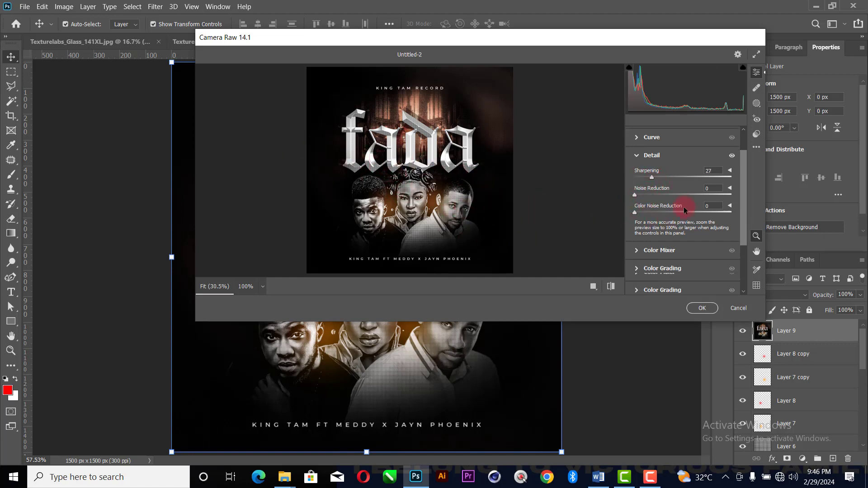
{"action": "scroll", "coordinate": [685, 210], "scroll_direction": "down", "scroll_amount": 1}
{"action": "left_click", "coordinate": [644, 270]}
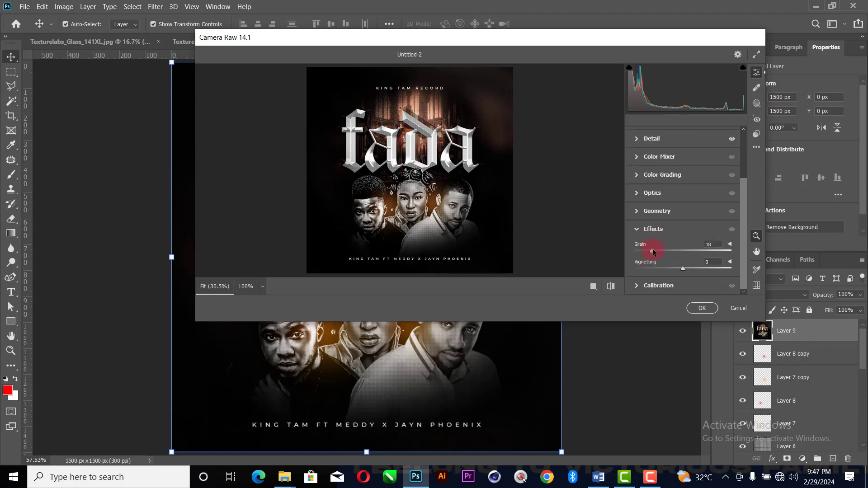
{"action": "left_click_drag", "start_coordinate": [652, 249], "coordinate": [666, 275]}
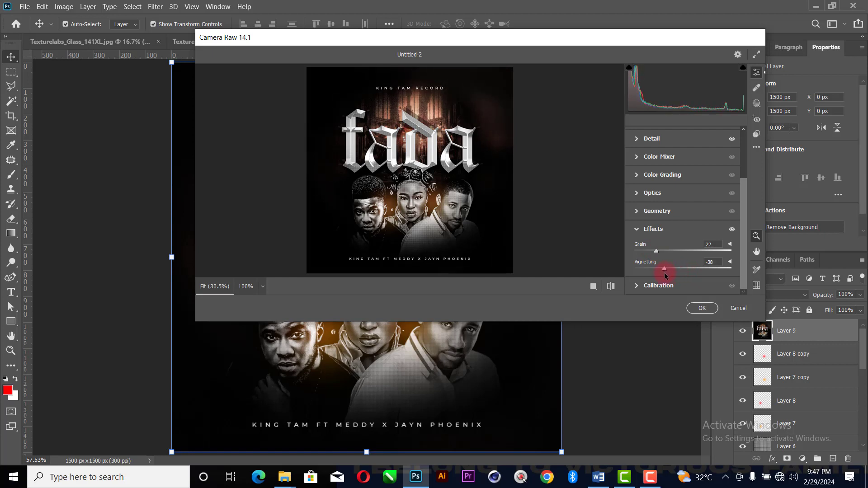
Color grade the Shadows to hue 49, saturation 21 and the Highlights to hue 45, saturation 9, and apply the Camera Raw filter
{"action": "left_click", "coordinate": [638, 176]}
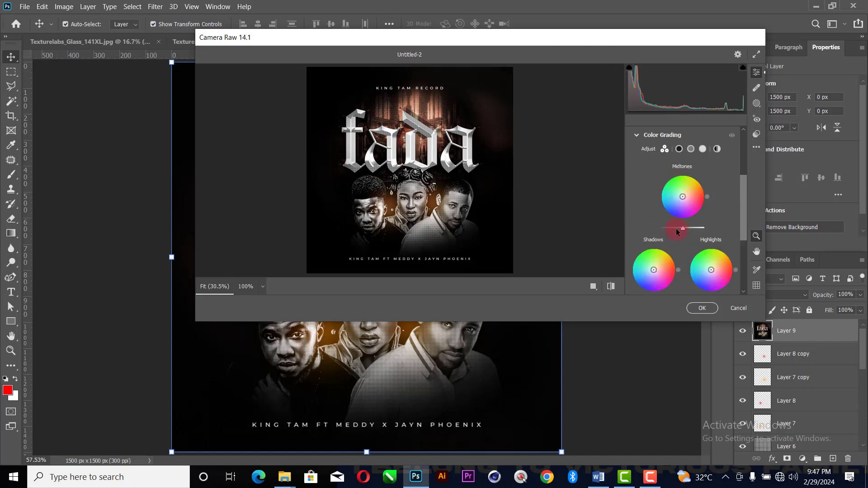
{"action": "mouse_move", "coordinate": [656, 269]}
{"action": "left_mouse_down"}
{"action": "mouse_move", "coordinate": [662, 266]}
{"action": "mouse_move", "coordinate": [655, 270]}
{"action": "left_mouse_up"}
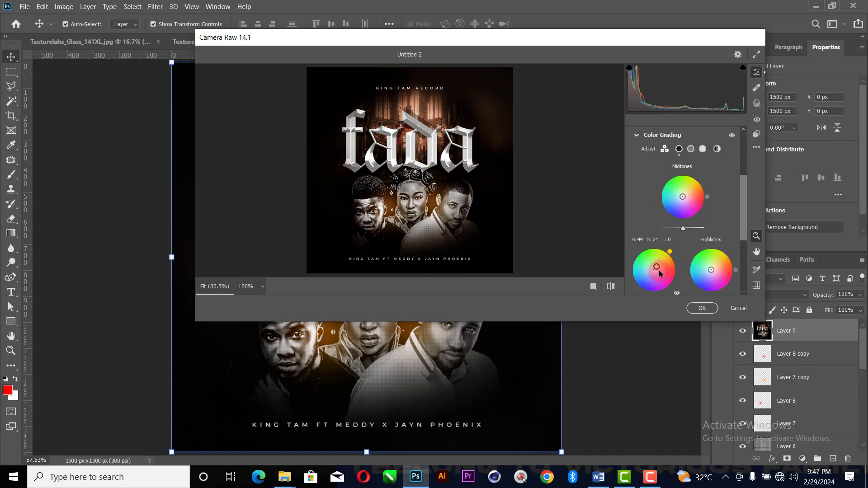
{"action": "mouse_move", "coordinate": [711, 269]}
{"action": "left_mouse_down"}
{"action": "mouse_move", "coordinate": [693, 268]}
{"action": "mouse_move", "coordinate": [707, 273]}
{"action": "mouse_move", "coordinate": [695, 277]}
{"action": "mouse_move", "coordinate": [721, 263]}
{"action": "mouse_move", "coordinate": [711, 268]}
{"action": "left_mouse_up"}
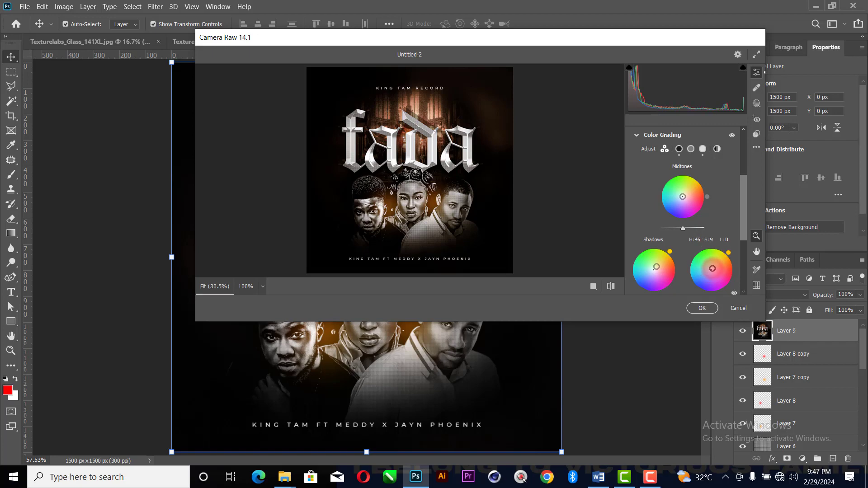
{"action": "left_click", "coordinate": [702, 308]}
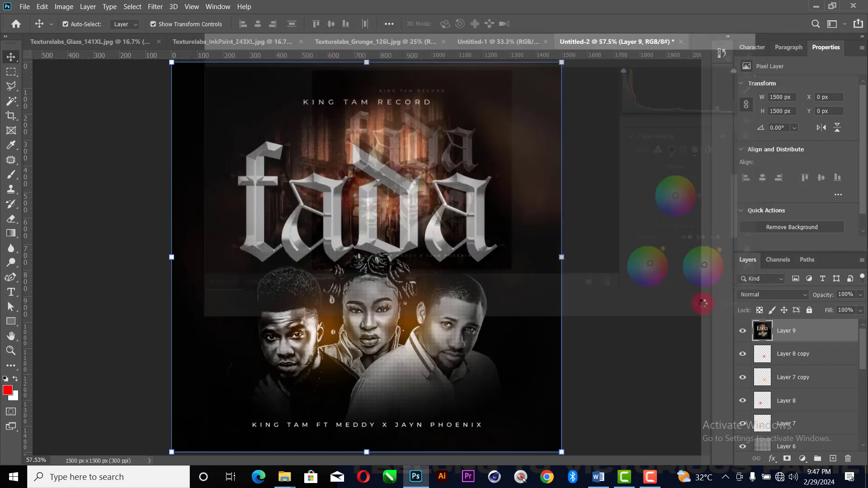
Toggle the merged layer's visibility to compare the poster before and after grading, leave it shown, and deselect it
{"action": "left_click", "coordinate": [741, 332]}
{"action": "left_click", "coordinate": [742, 333]}
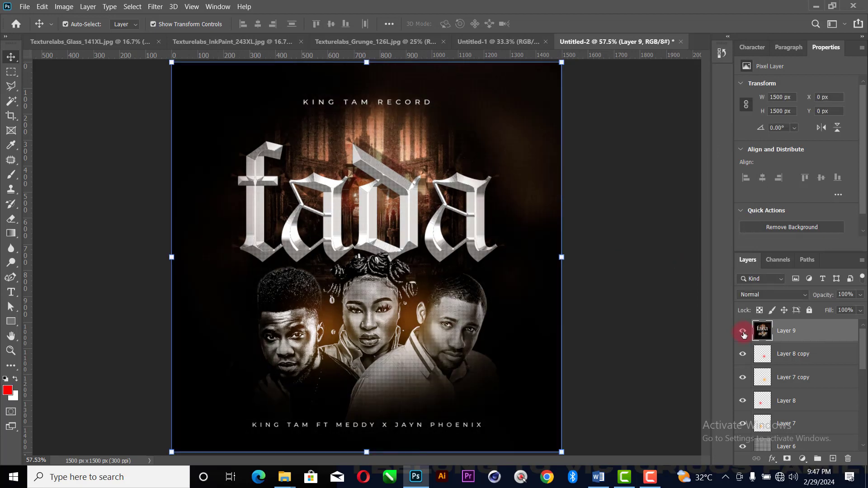
{"action": "left_click", "coordinate": [743, 333]}
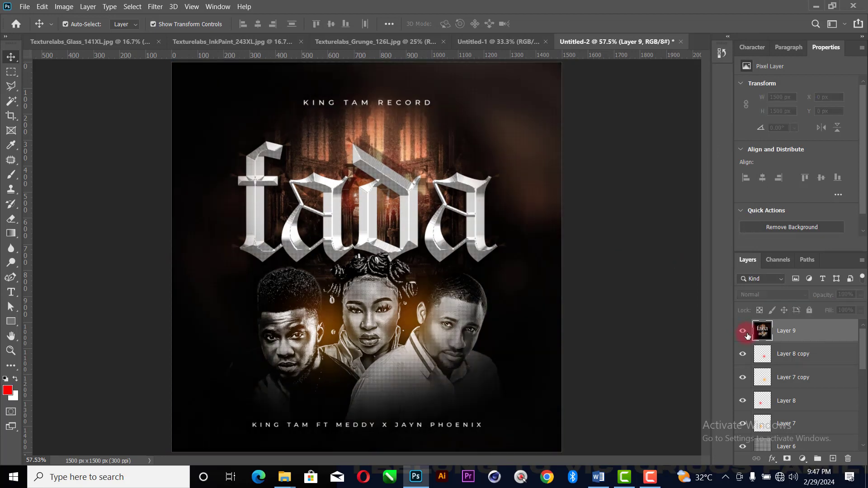
{"action": "left_click", "coordinate": [649, 274]}
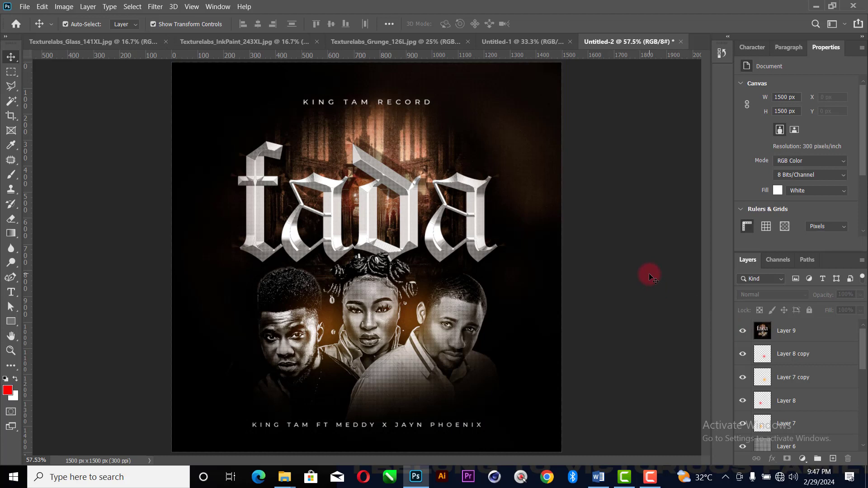